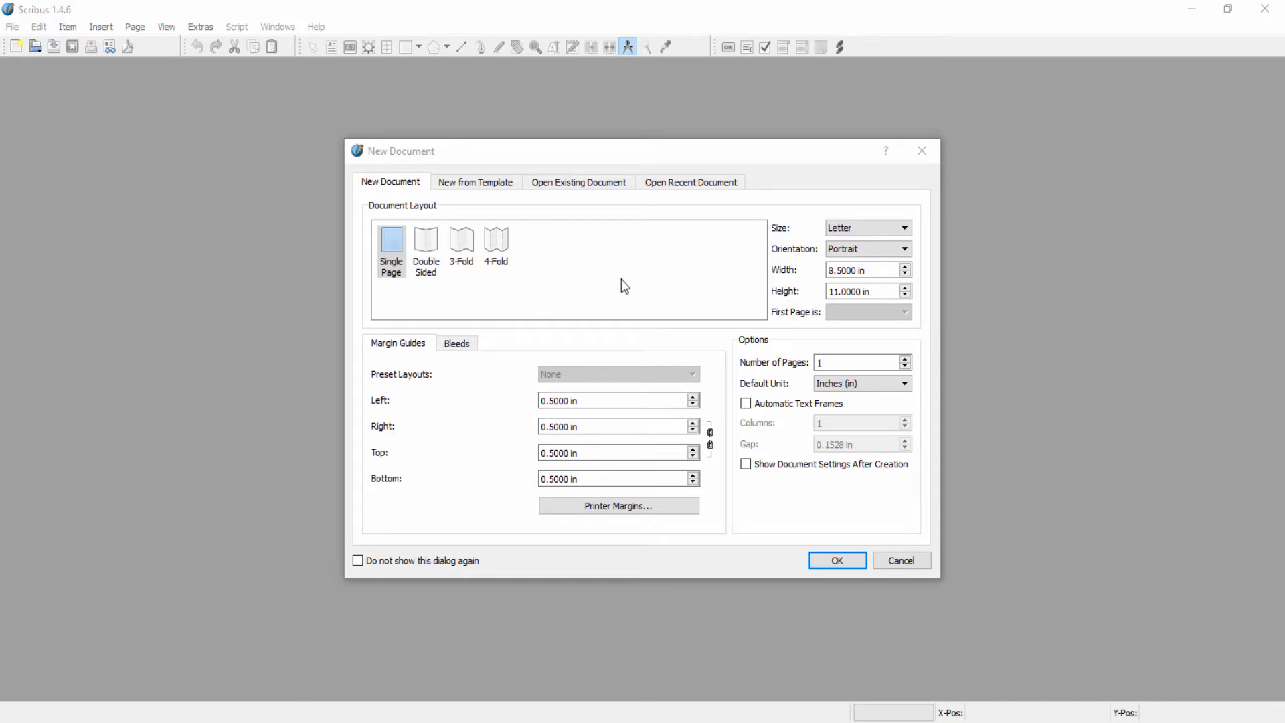
Create a new single-page-layout document in portrait Letter size with 2 pages.
click(905, 366)
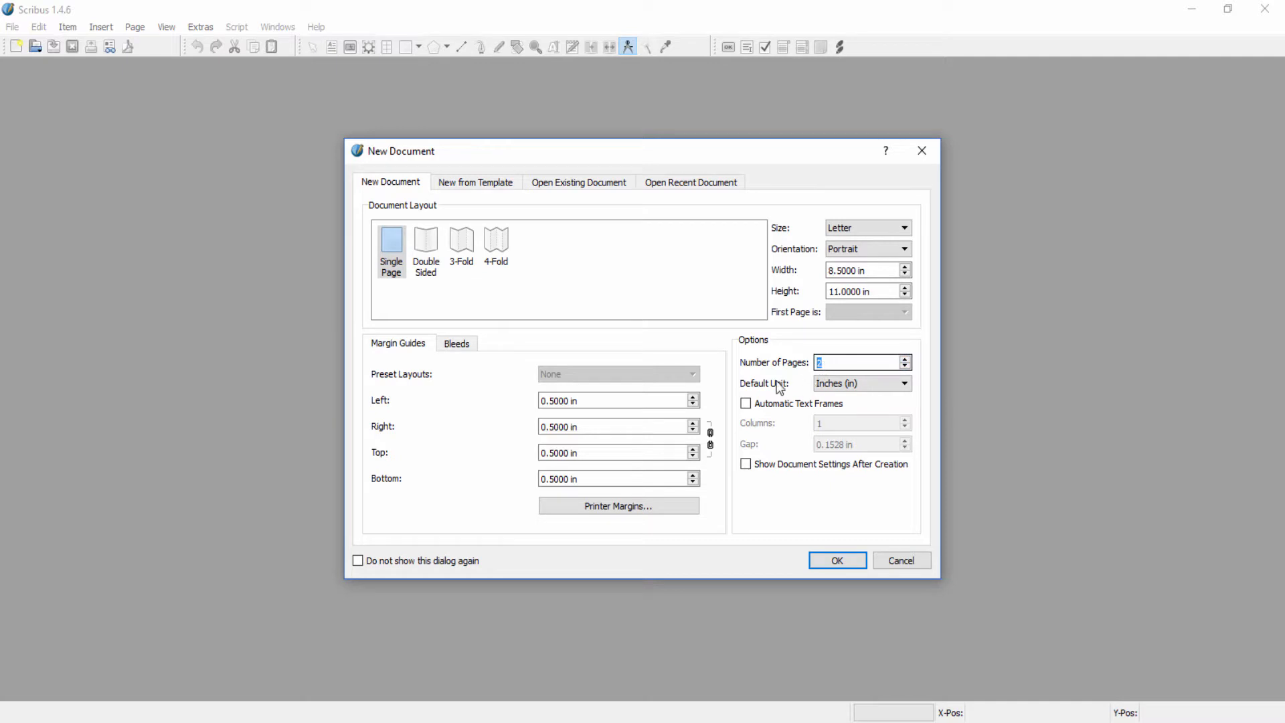
click(836, 560)
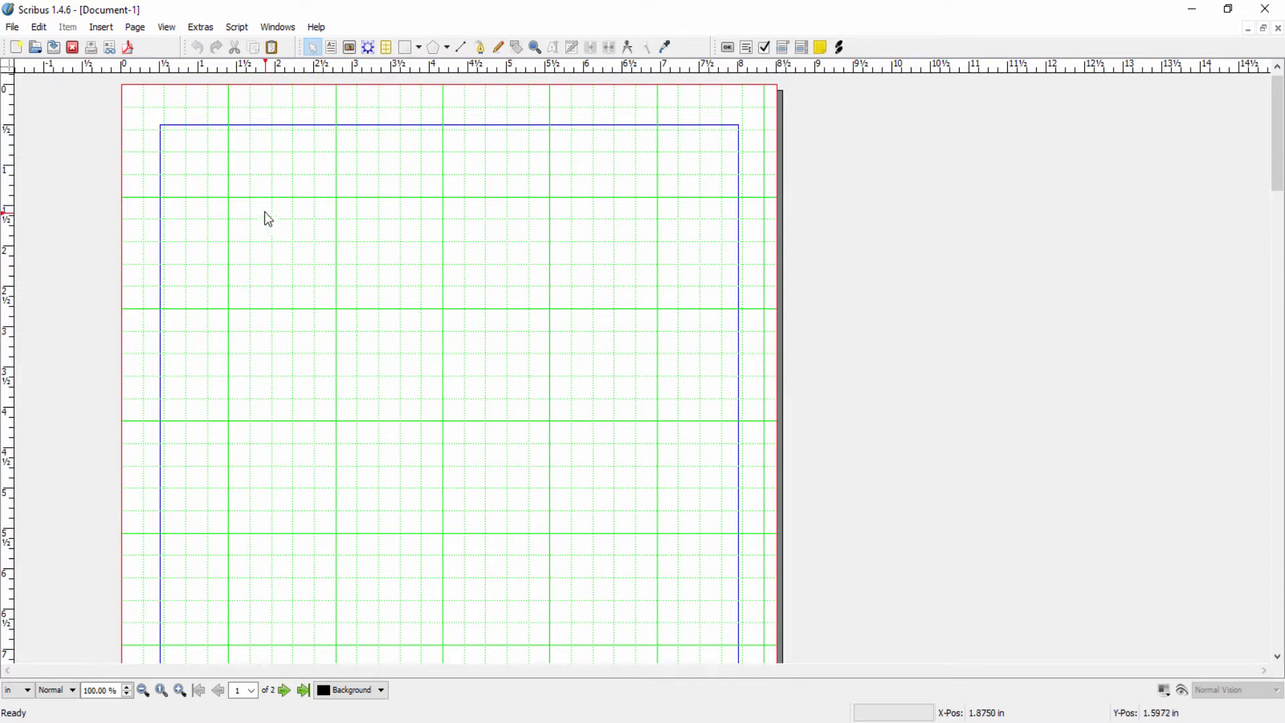
Insert a text frame about 3.4 in wide and 9.6 in high in the left half of page 1, reaching nearly to the bottom margin.
click(101, 28)
click(141, 70)
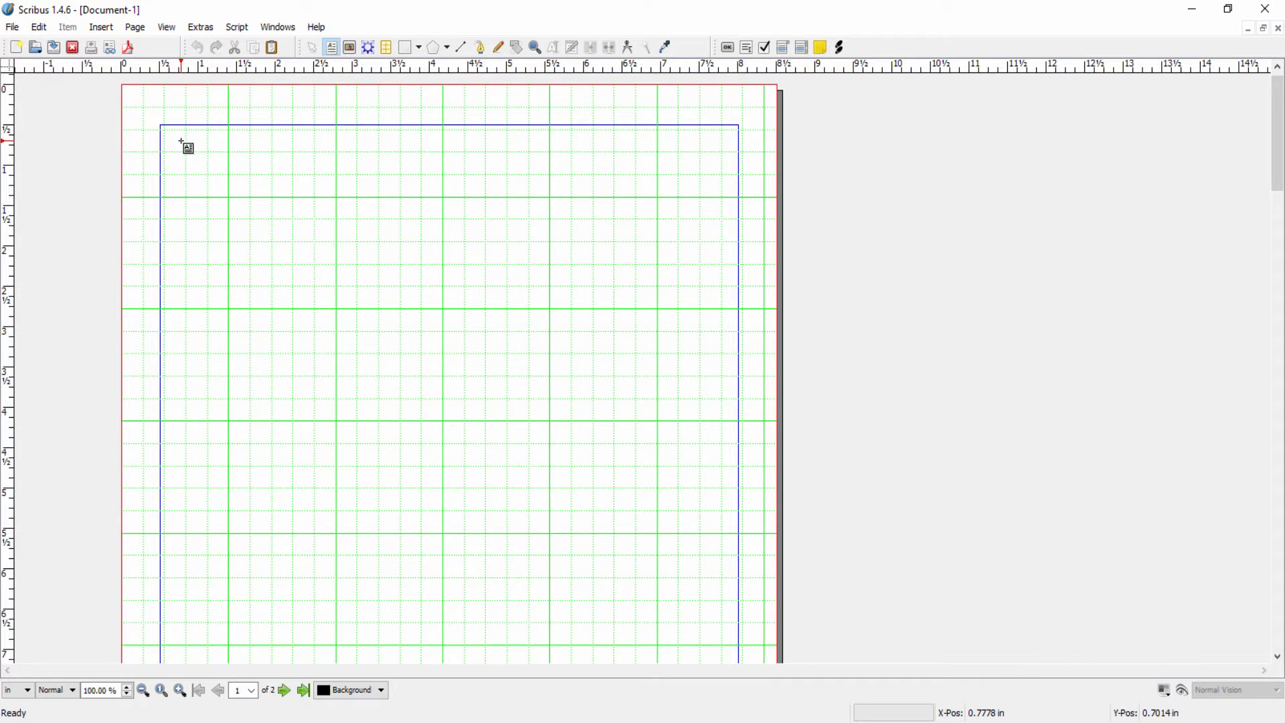
drag(182, 142, 447, 687)
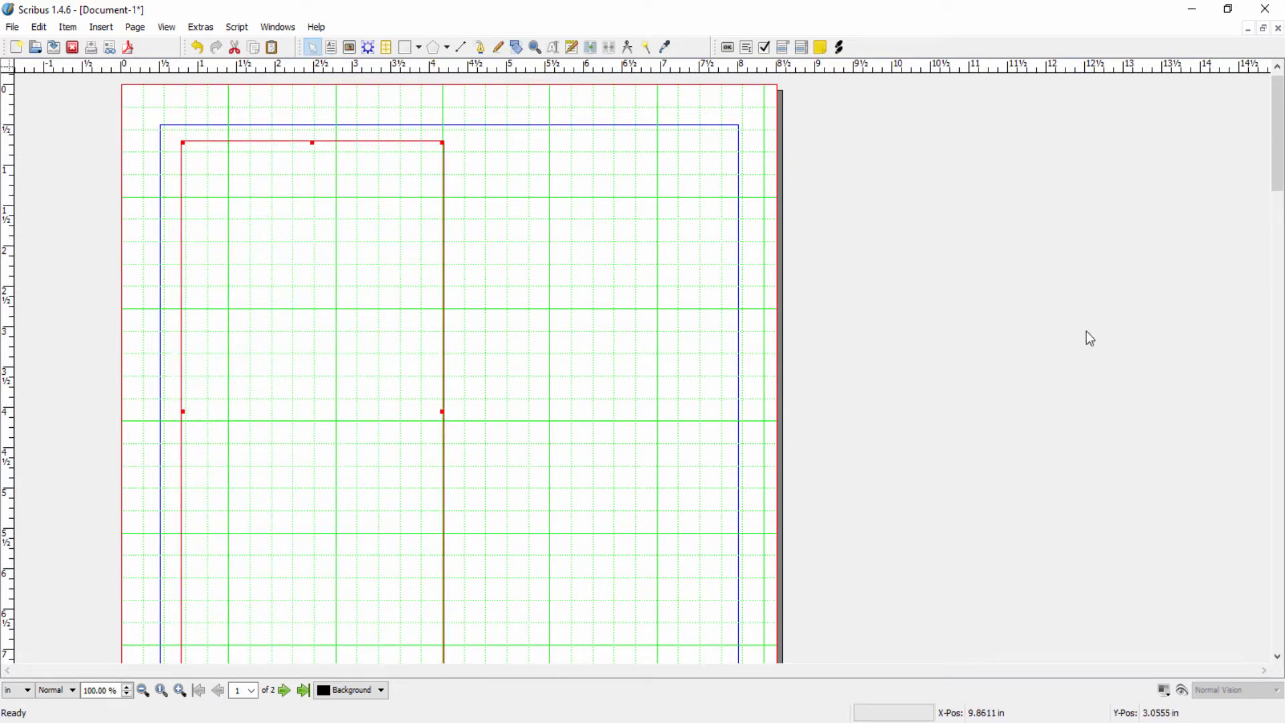
drag(1278, 154, 1279, 233)
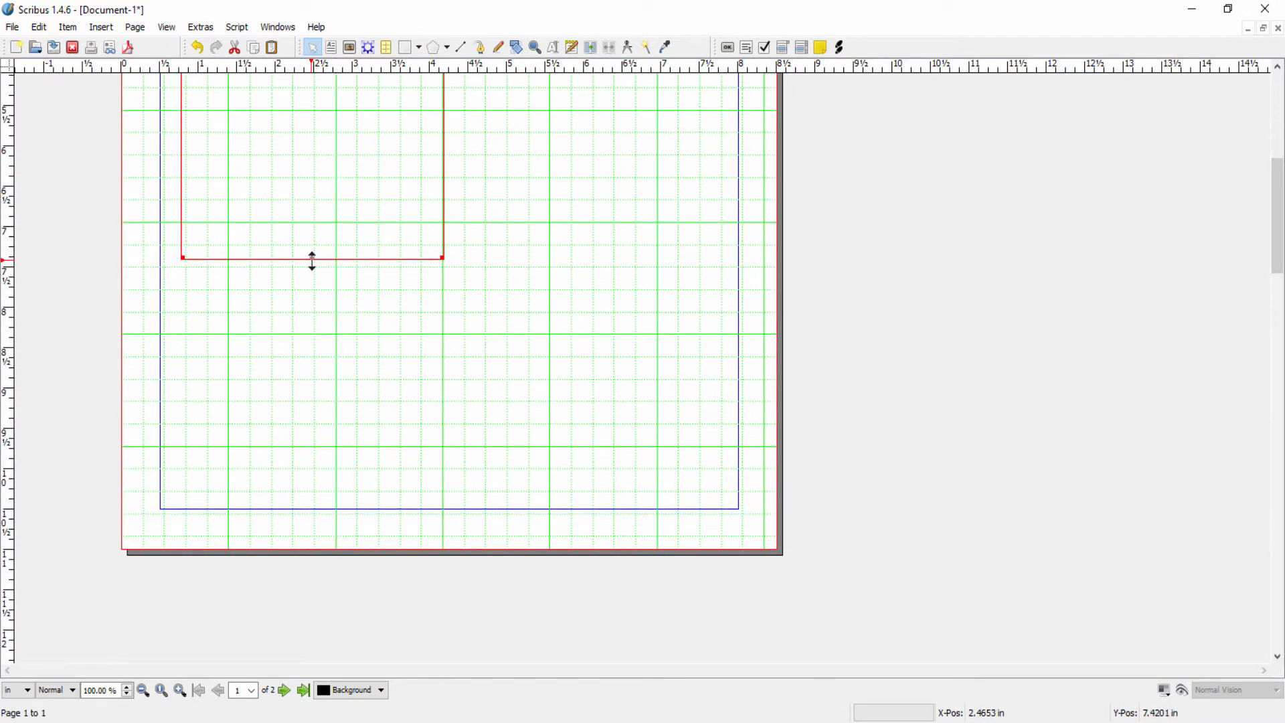
drag(312, 261, 285, 495)
scroll(533, 380, up, 6)
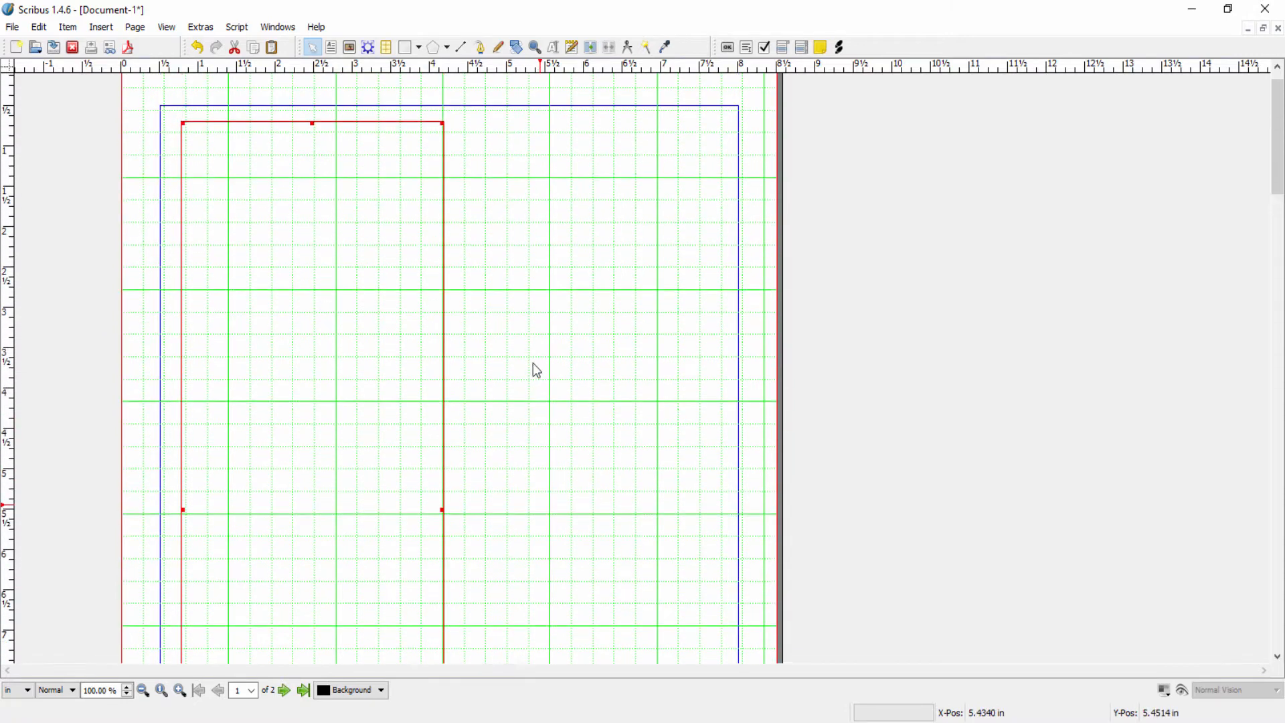
Copy the text frame and paste a duplicate, aligning it beside the original in the right half of page 1.
right_click(269, 195)
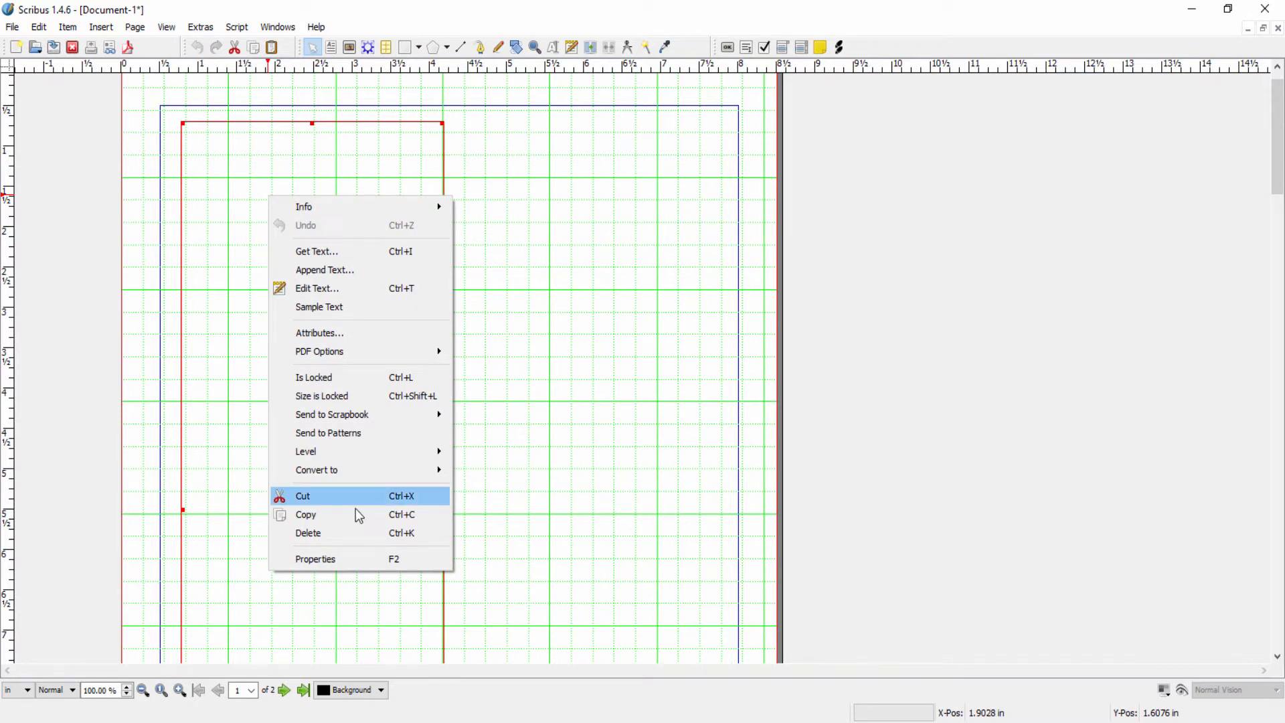
click(332, 514)
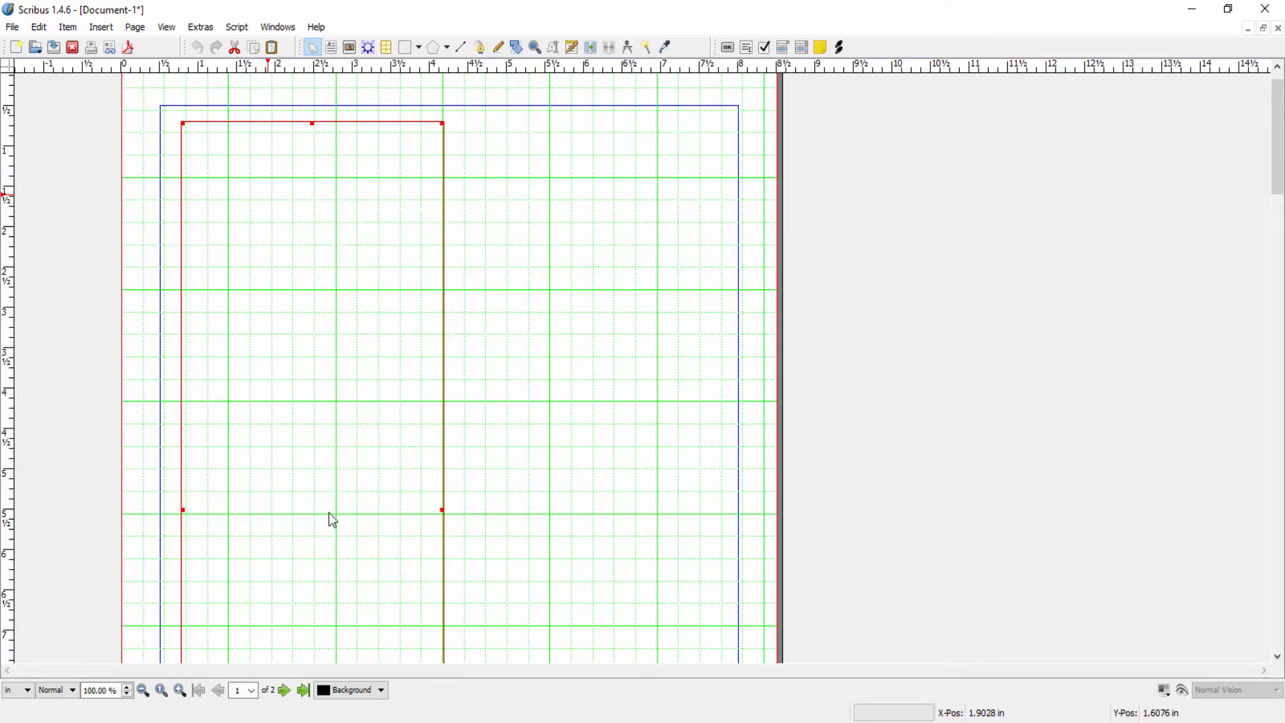
click(627, 245)
right_click(633, 246)
click(687, 254)
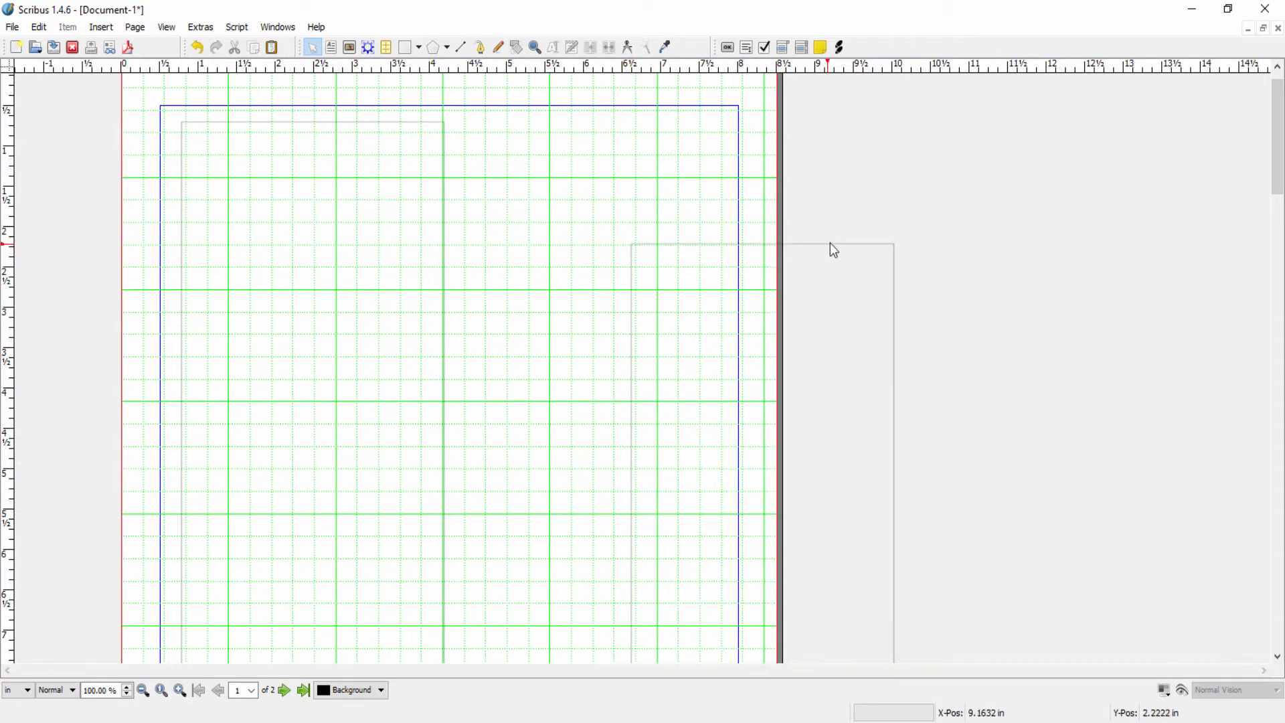
drag(830, 242, 655, 120)
scroll(870, 253, down, 5)
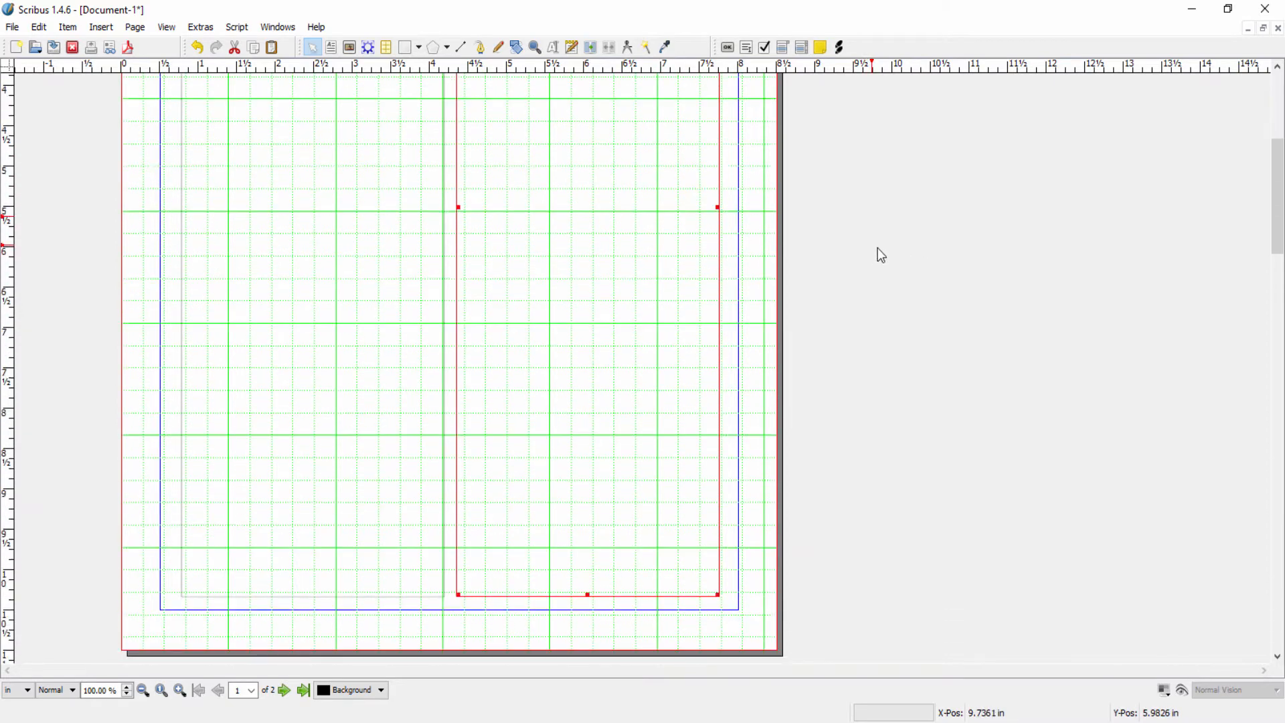
scroll(965, 408, up, 5)
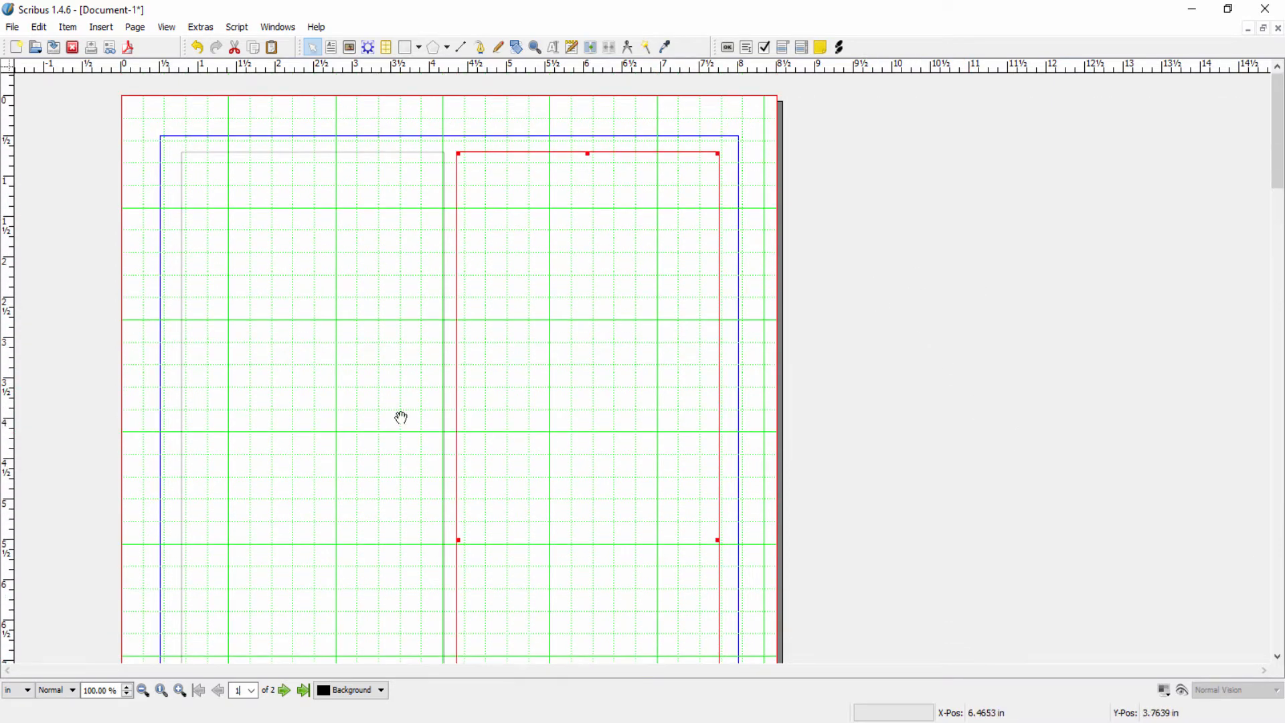
Paste the copied text frame on page 2 and position it in the left half, just inside the margins.
click(252, 690)
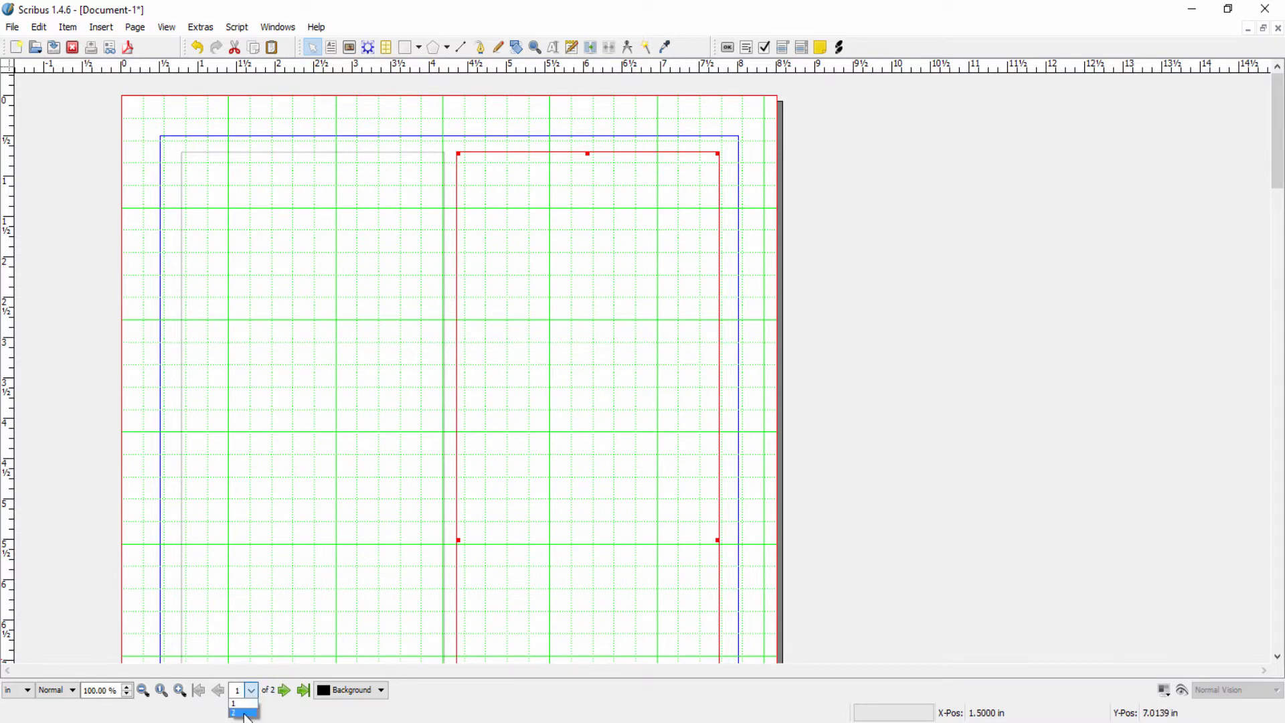
click(245, 714)
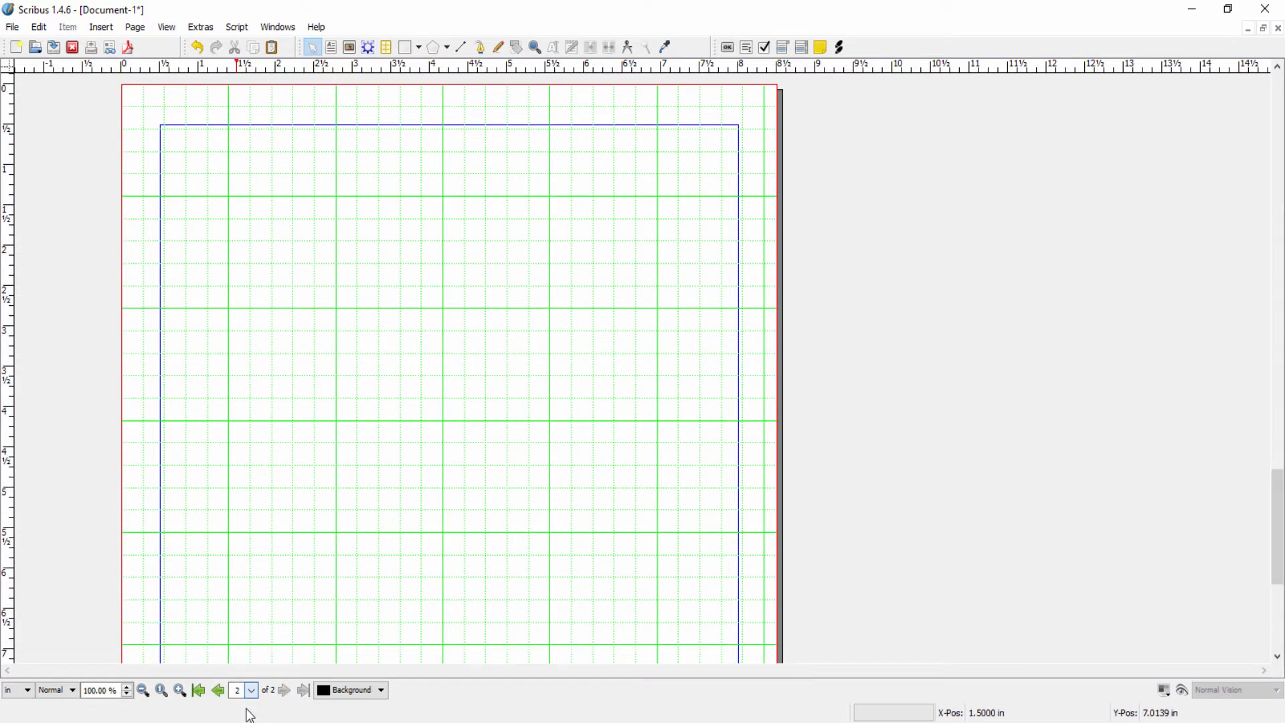
right_click(229, 182)
click(259, 194)
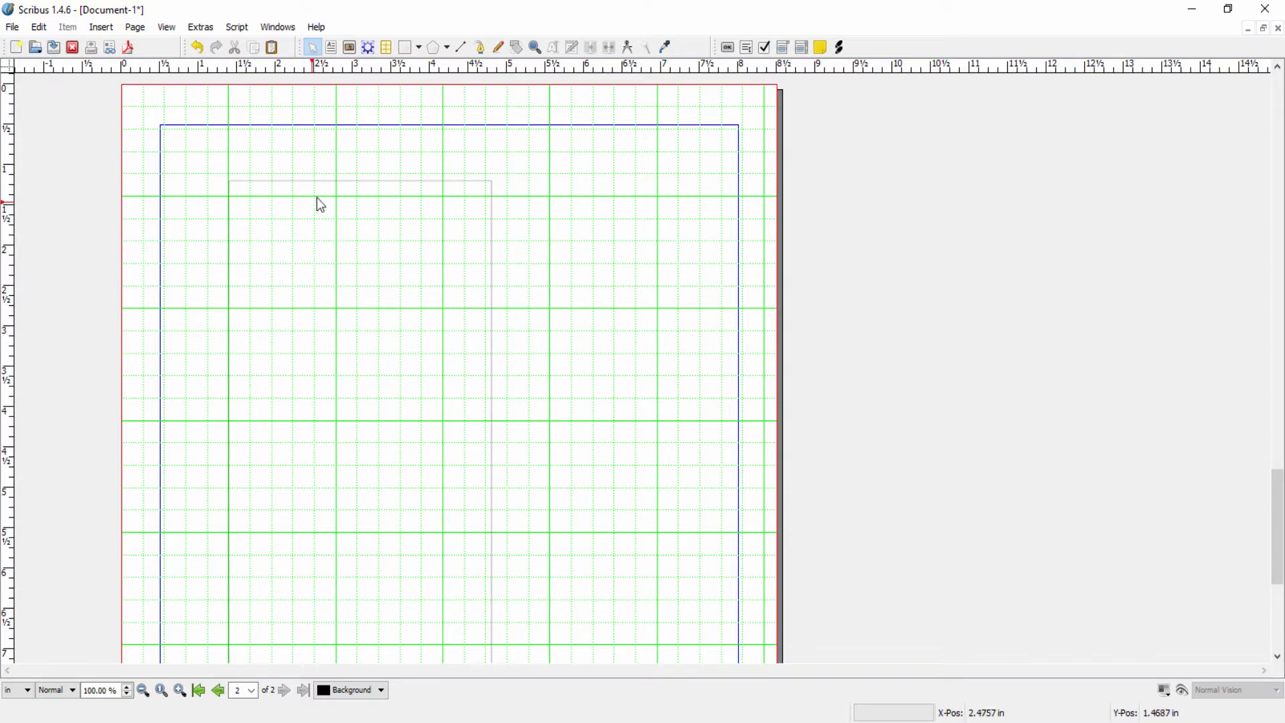
click(335, 189)
drag(335, 189, 279, 145)
Paste another copy of the text frame on page 2 and align it in the right half beside the first.
right_click(568, 204)
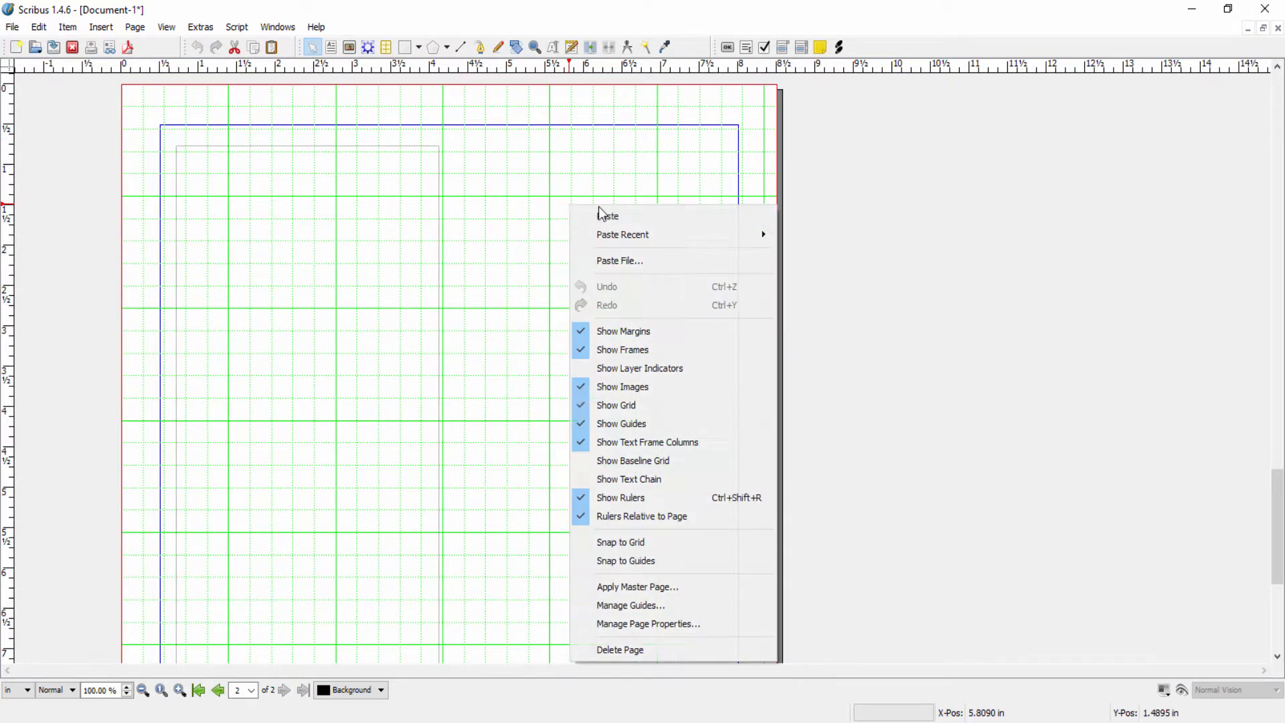
click(602, 215)
drag(636, 202, 534, 140)
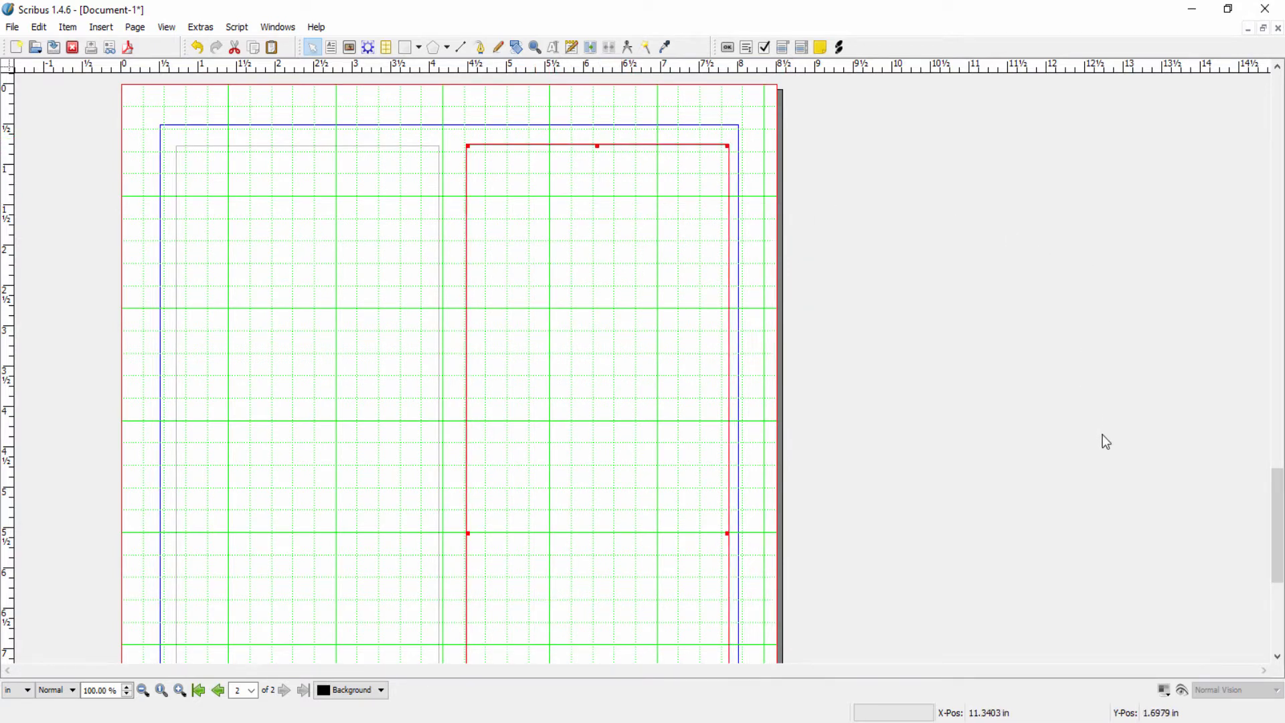
click(893, 655)
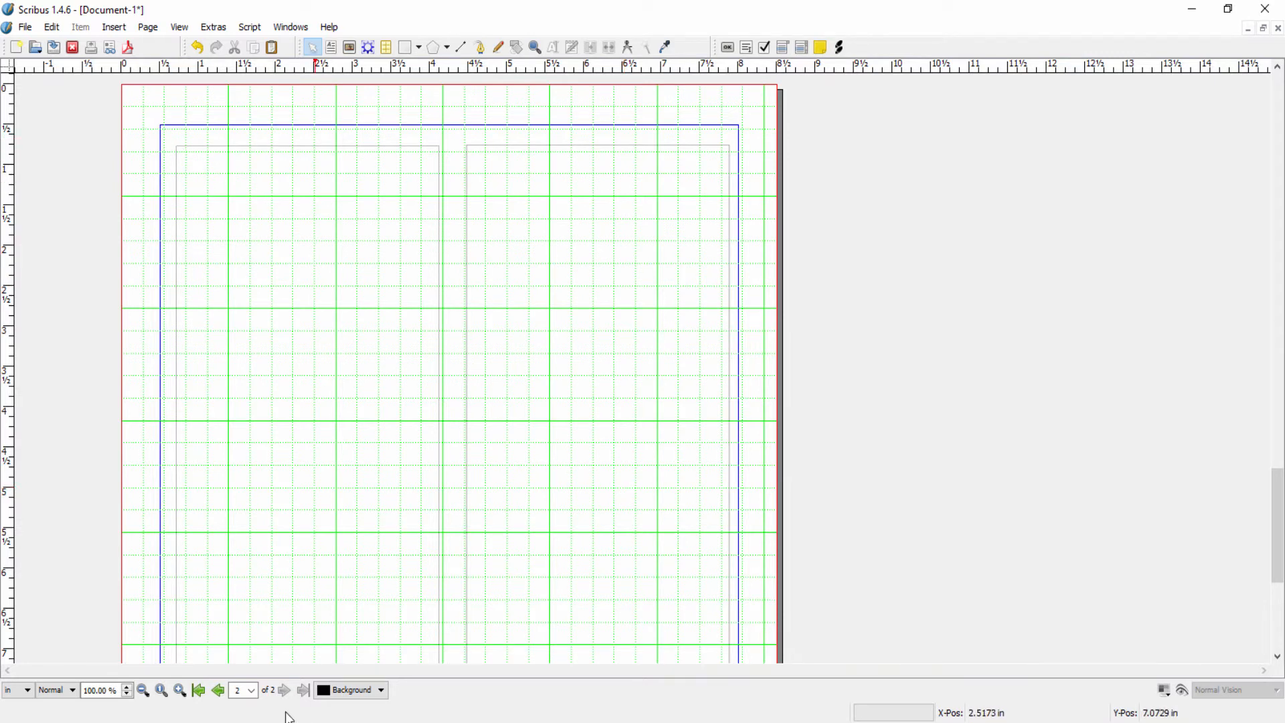
Enter "This is an example of entering data directly into a frame." in the left text frame on page 1.
click(251, 690)
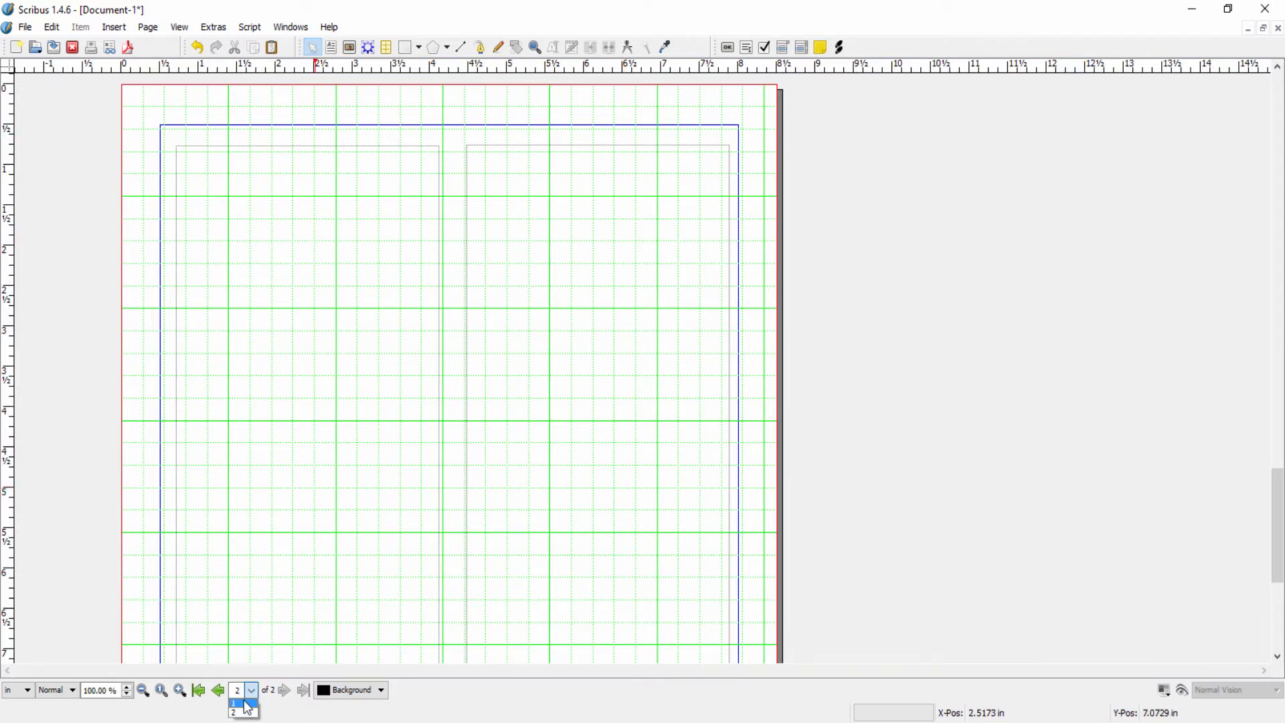
click(245, 703)
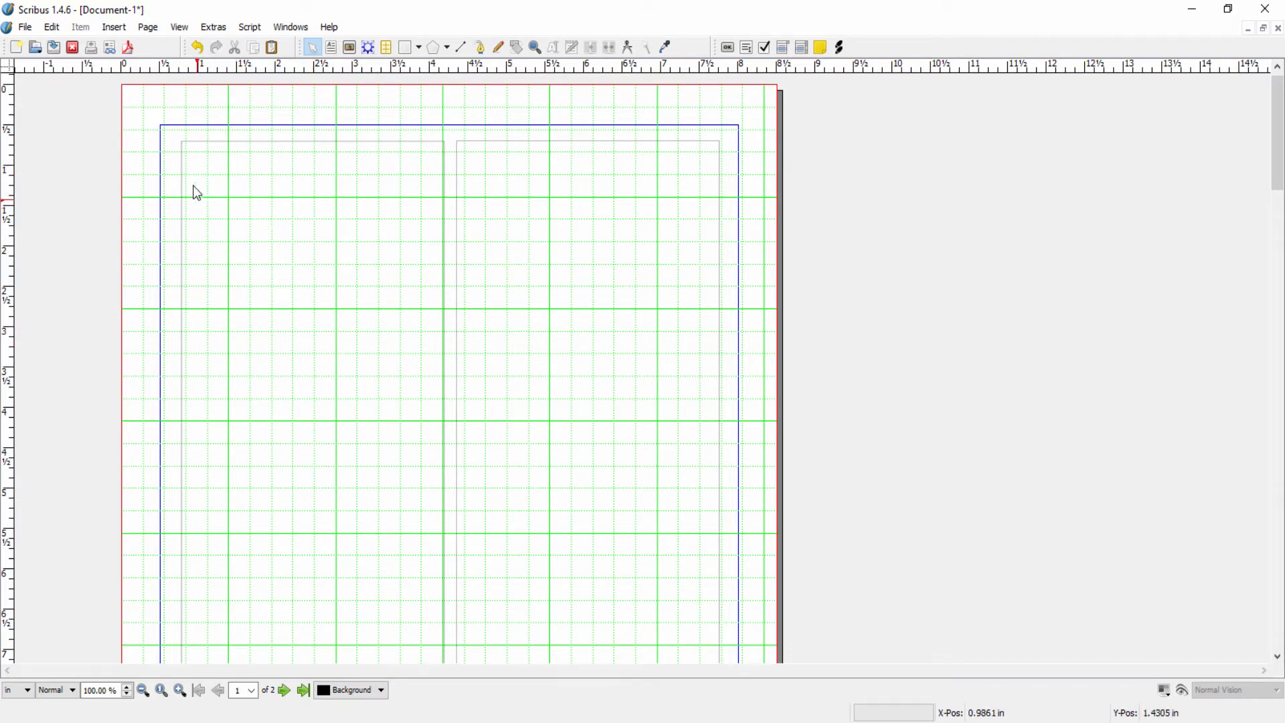
click(239, 181)
click(241, 181)
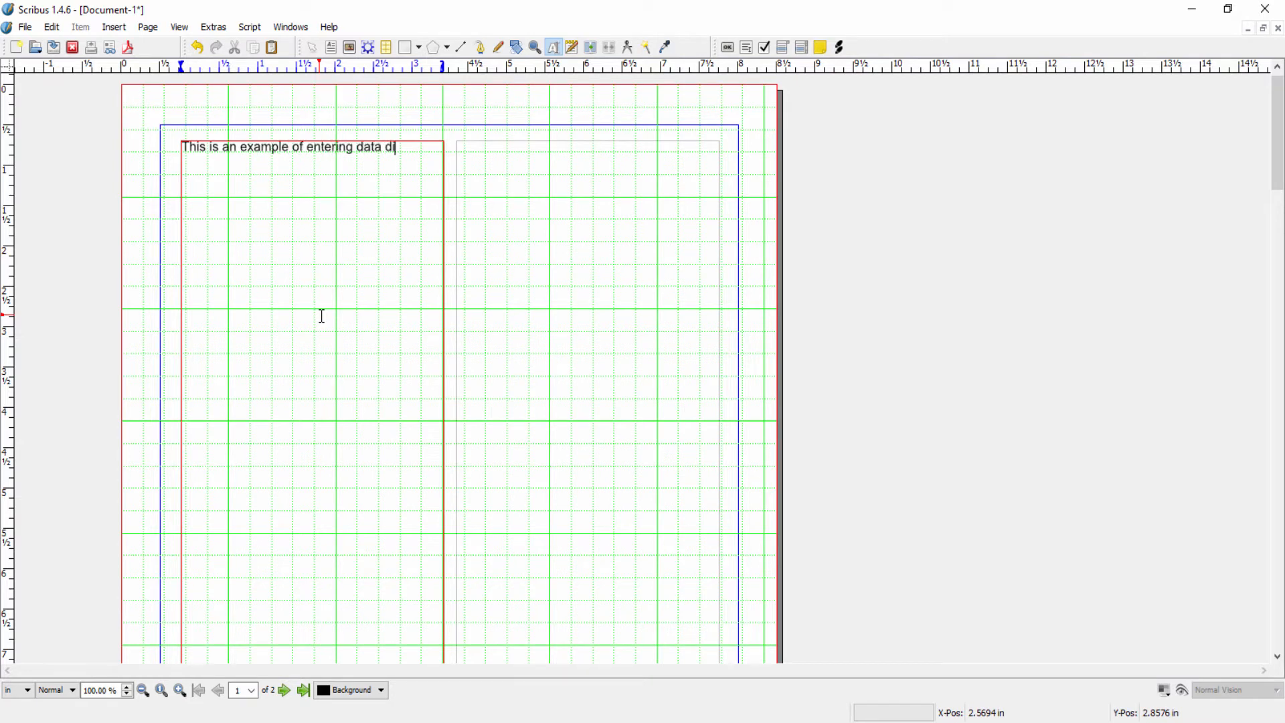
text(into a frame.)
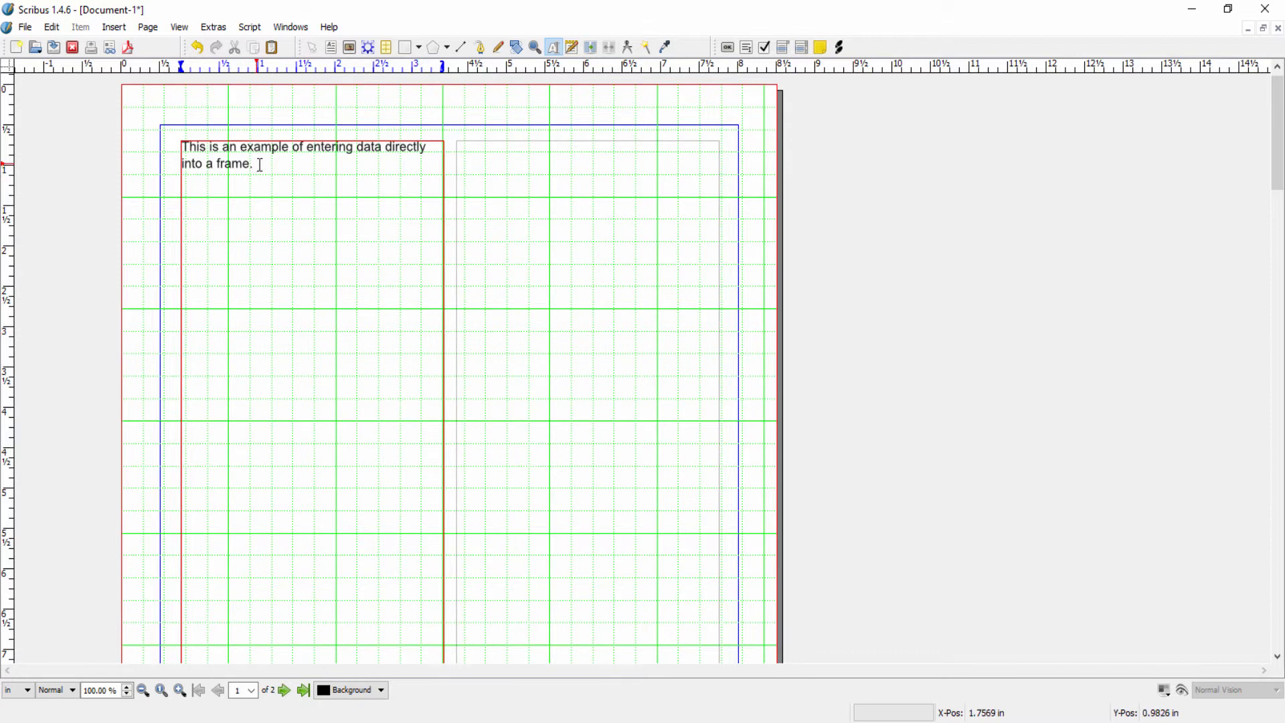
Set the font of the whole sentence in the left frame to Comic Sans MS through its text properties.
drag(258, 164, 178, 156)
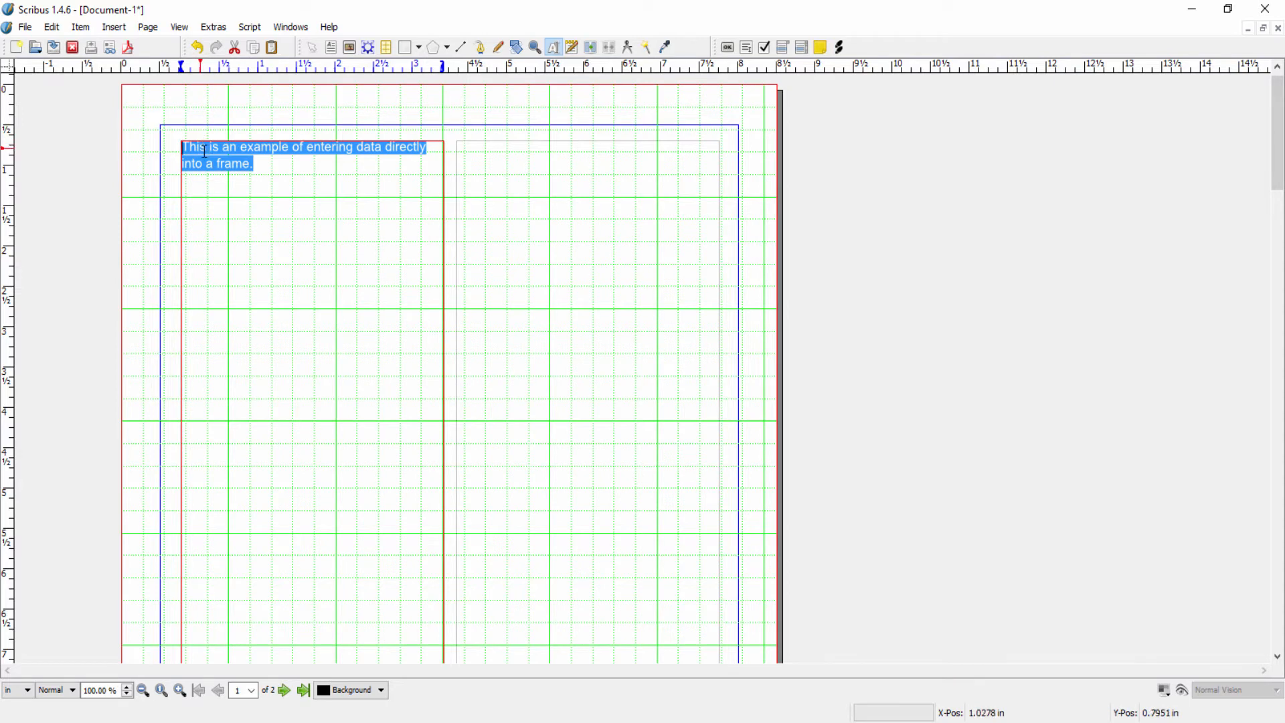
right_click(206, 158)
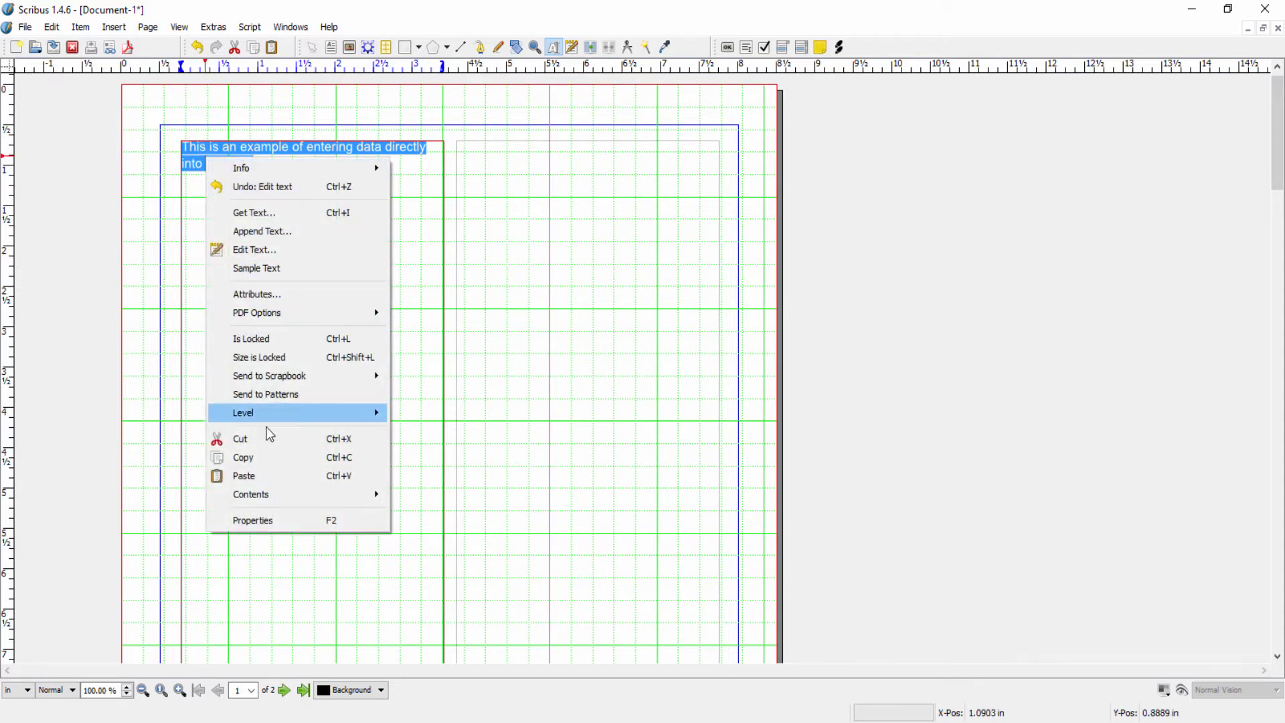
click(264, 528)
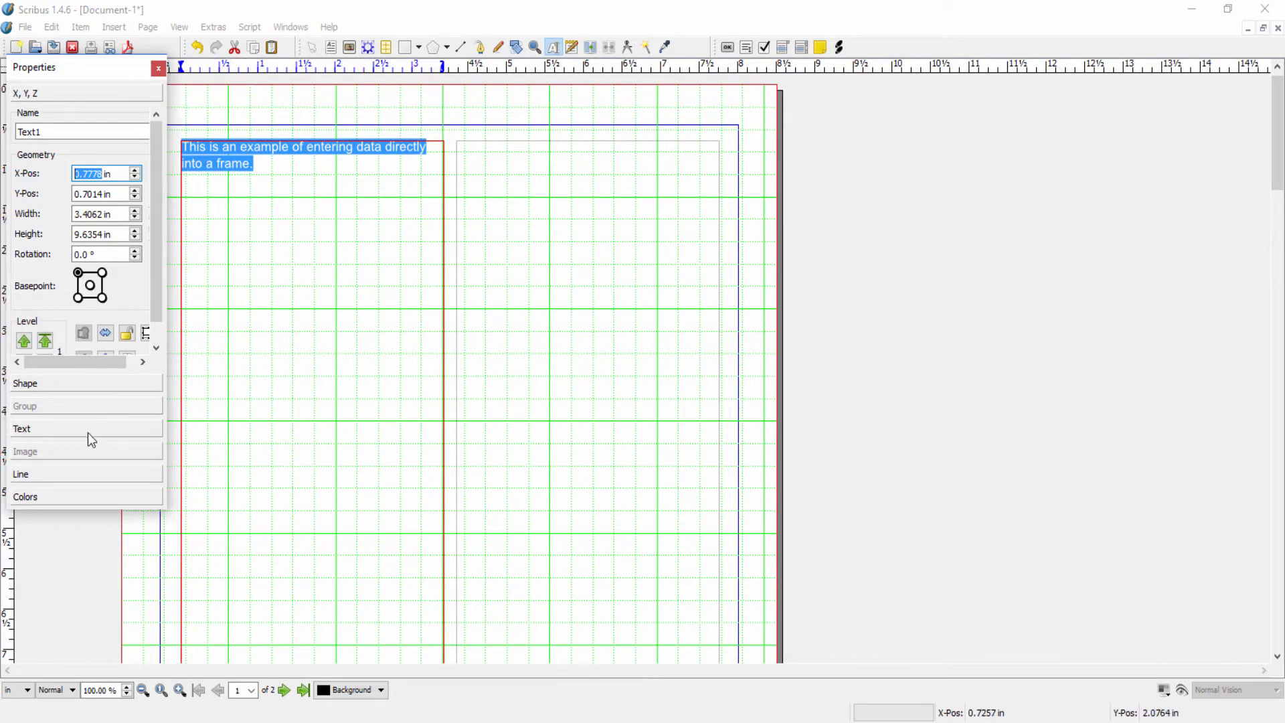
click(43, 428)
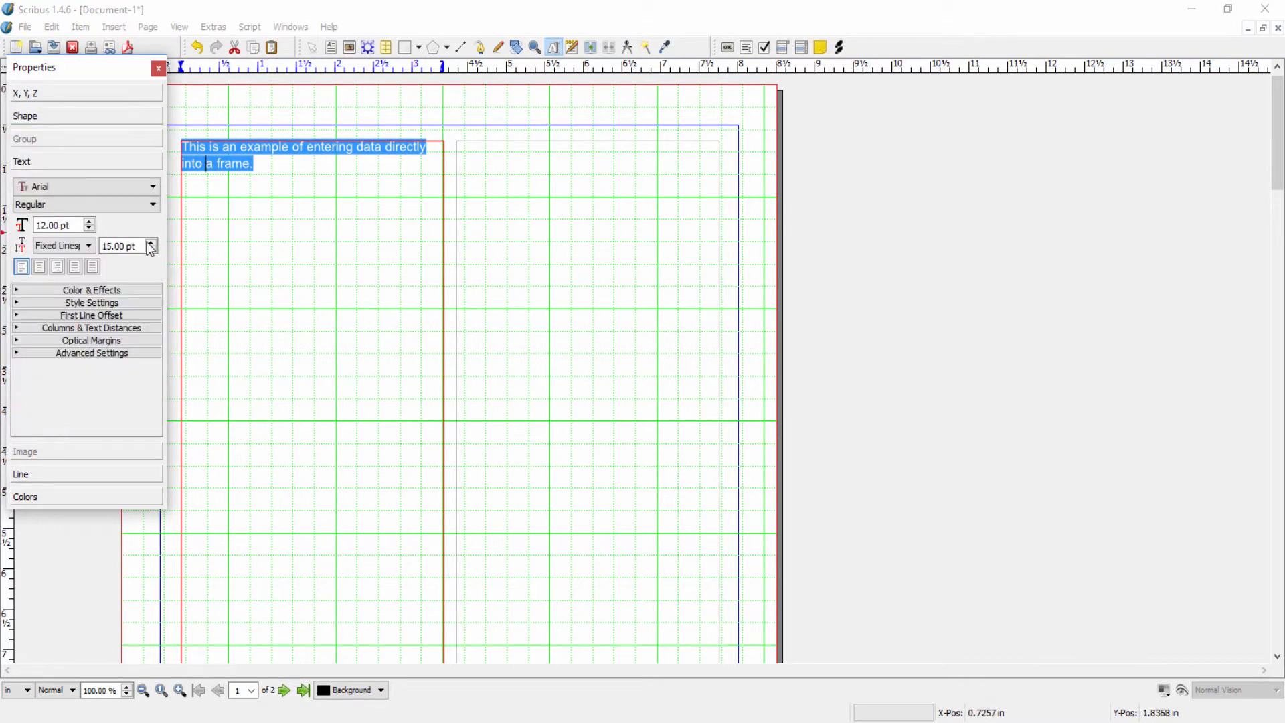
click(153, 188)
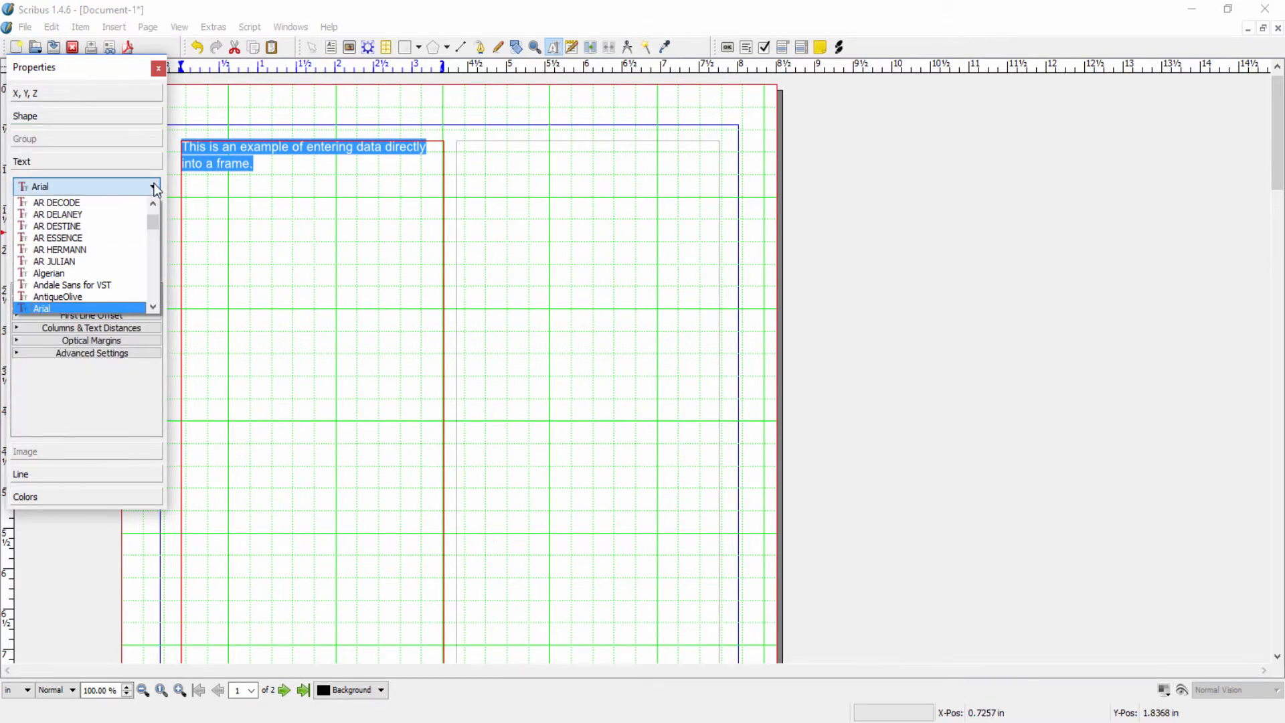
drag(155, 218, 155, 236)
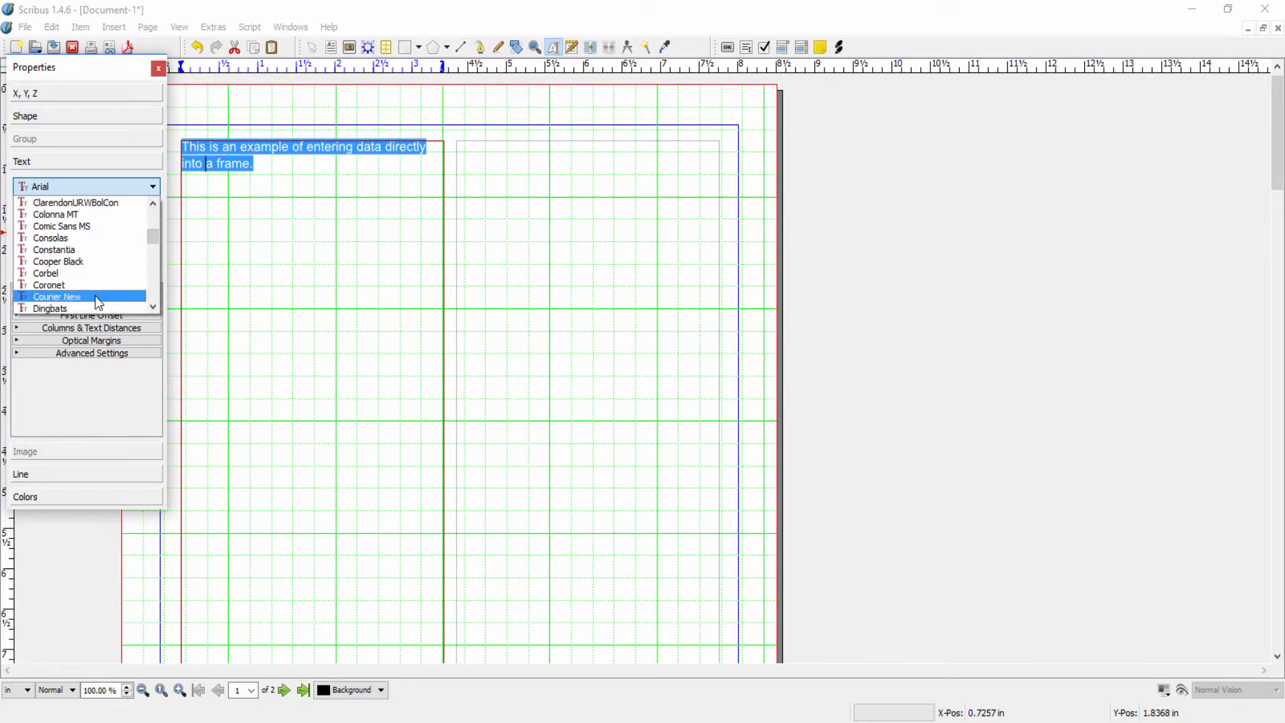
click(91, 227)
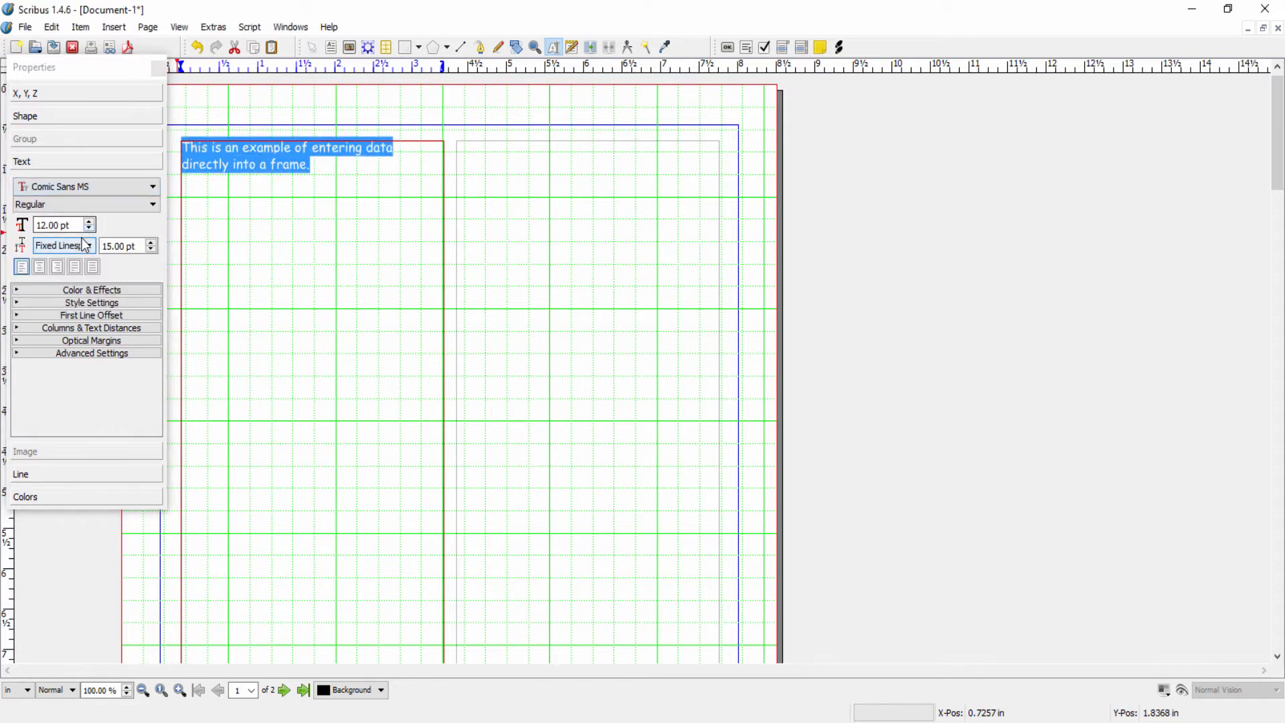
Set the font style of the selected sentence to Bold Italic.
click(155, 204)
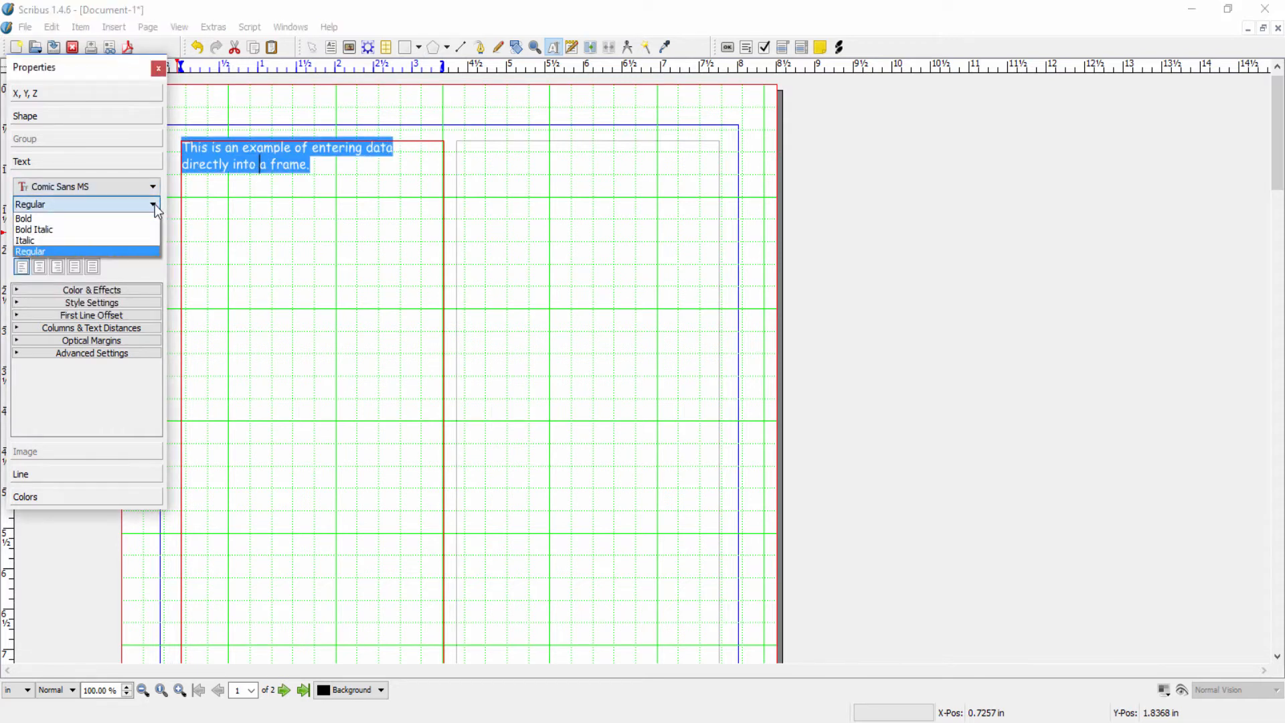
click(114, 218)
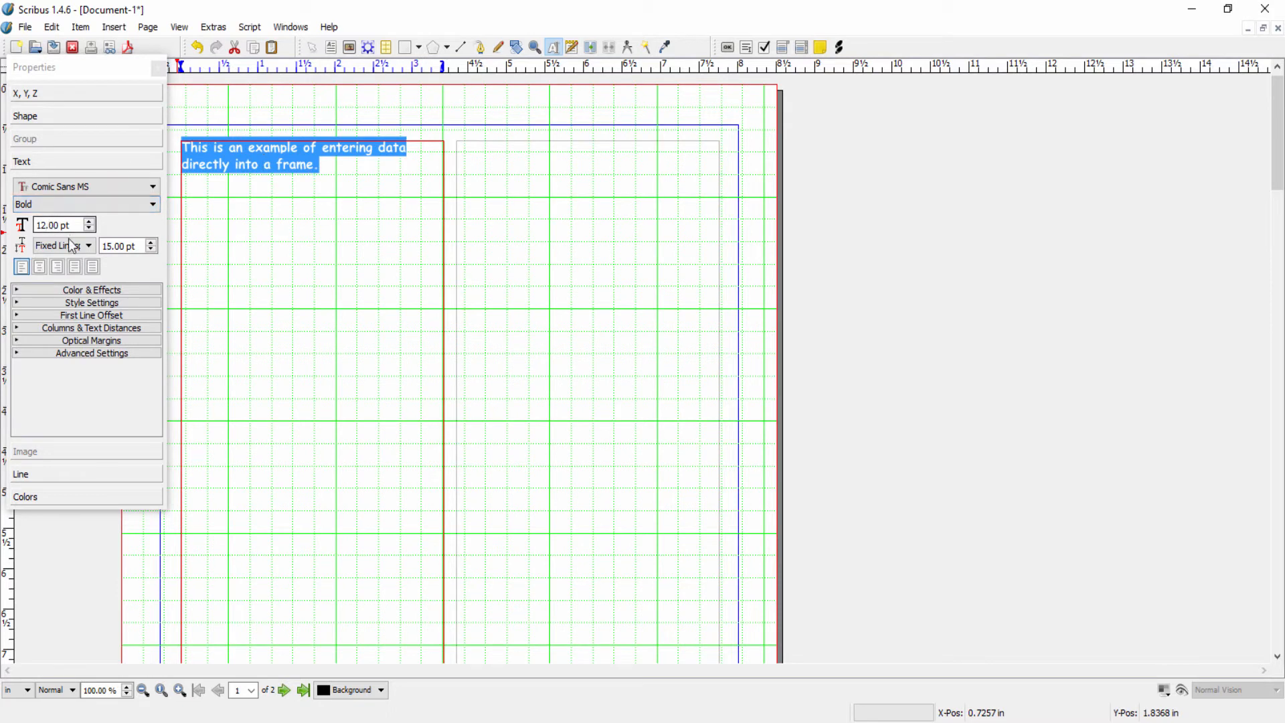
click(153, 205)
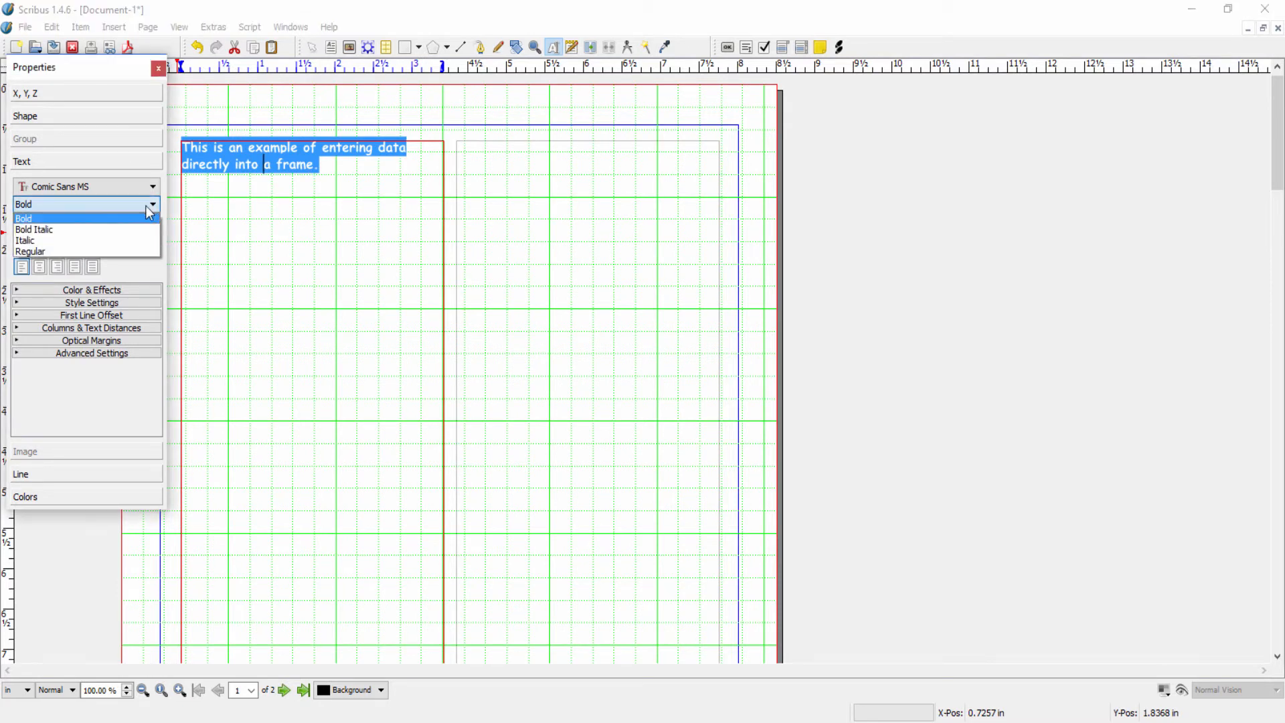
click(52, 233)
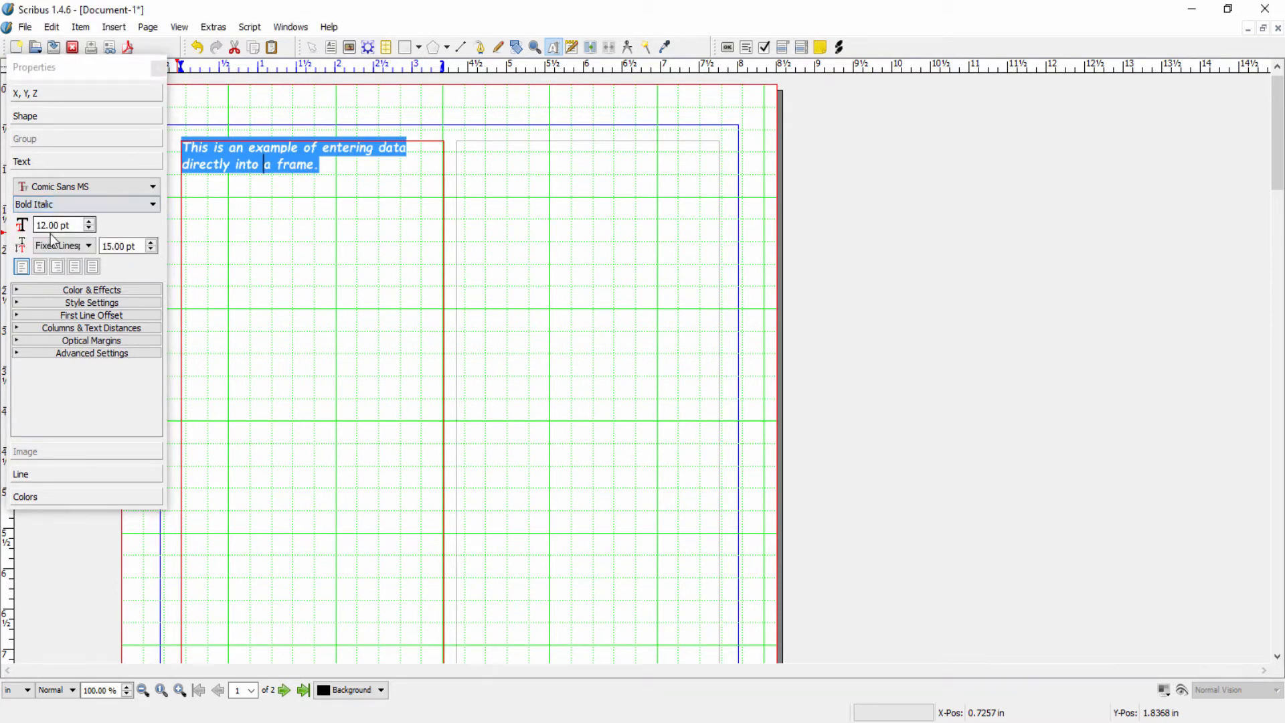
Set the selected sentence's font size to 12 pt and center its alignment within the frame.
click(88, 229)
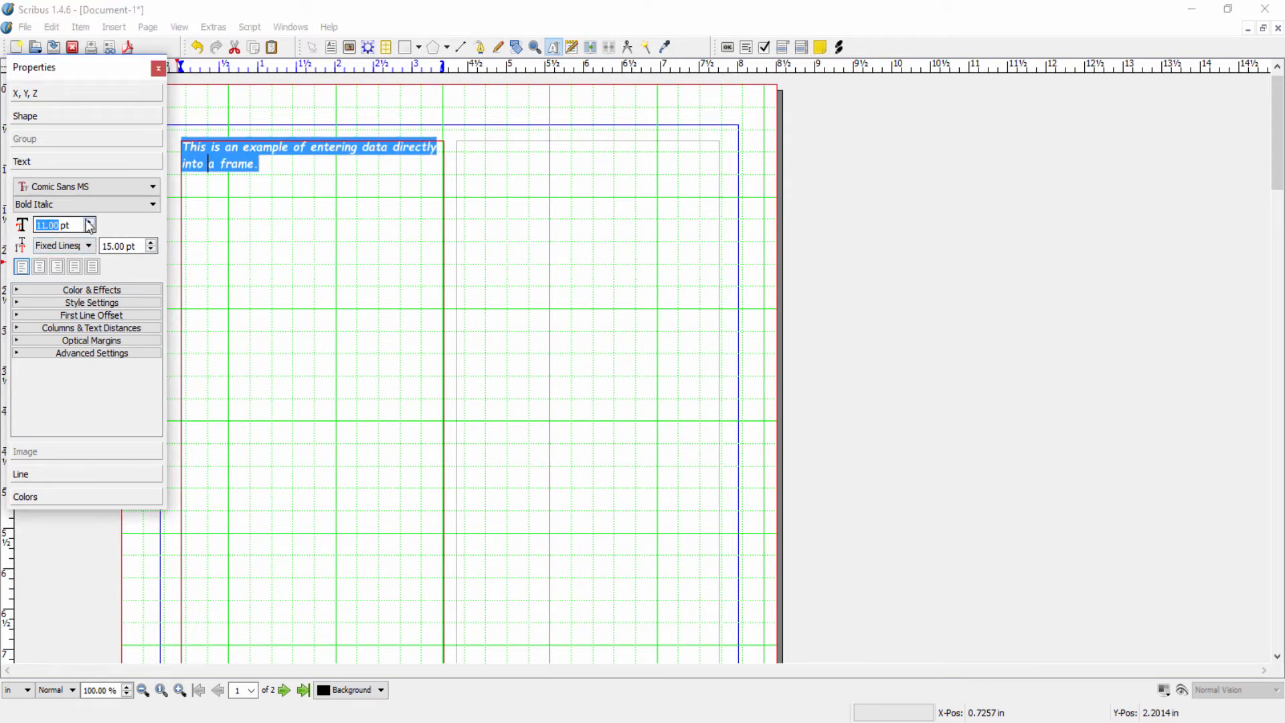
click(89, 221)
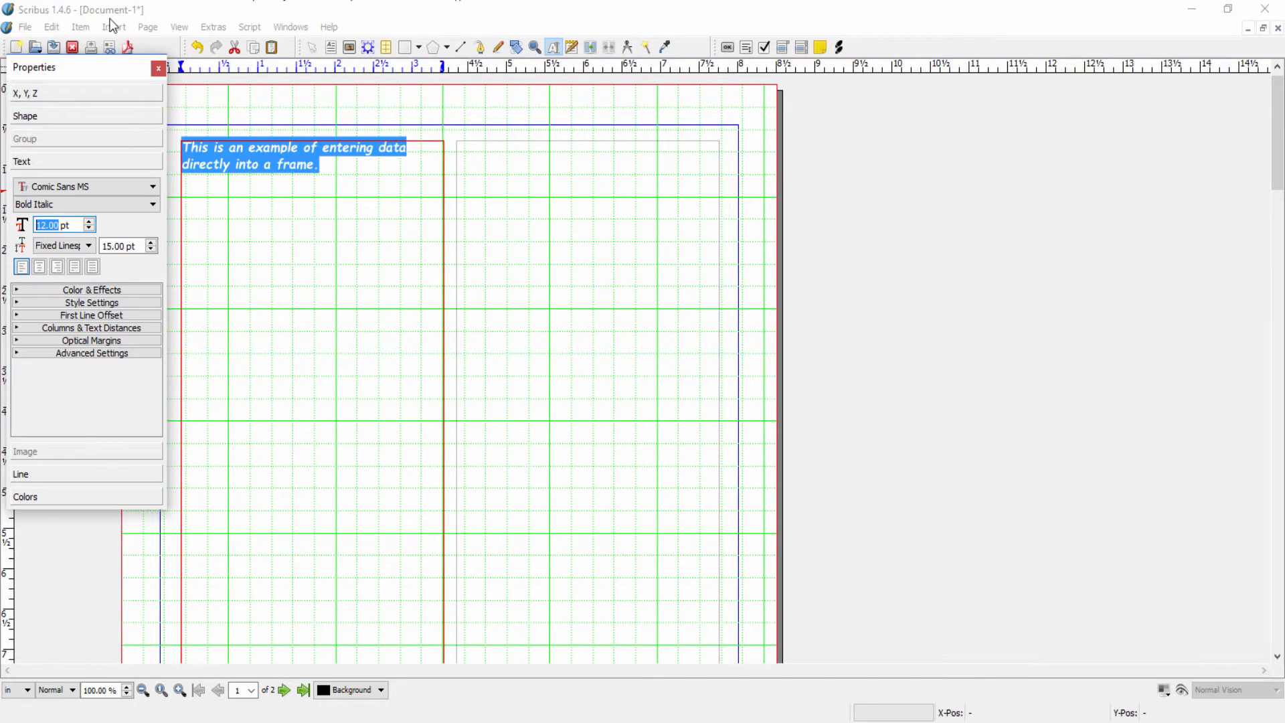
click(40, 269)
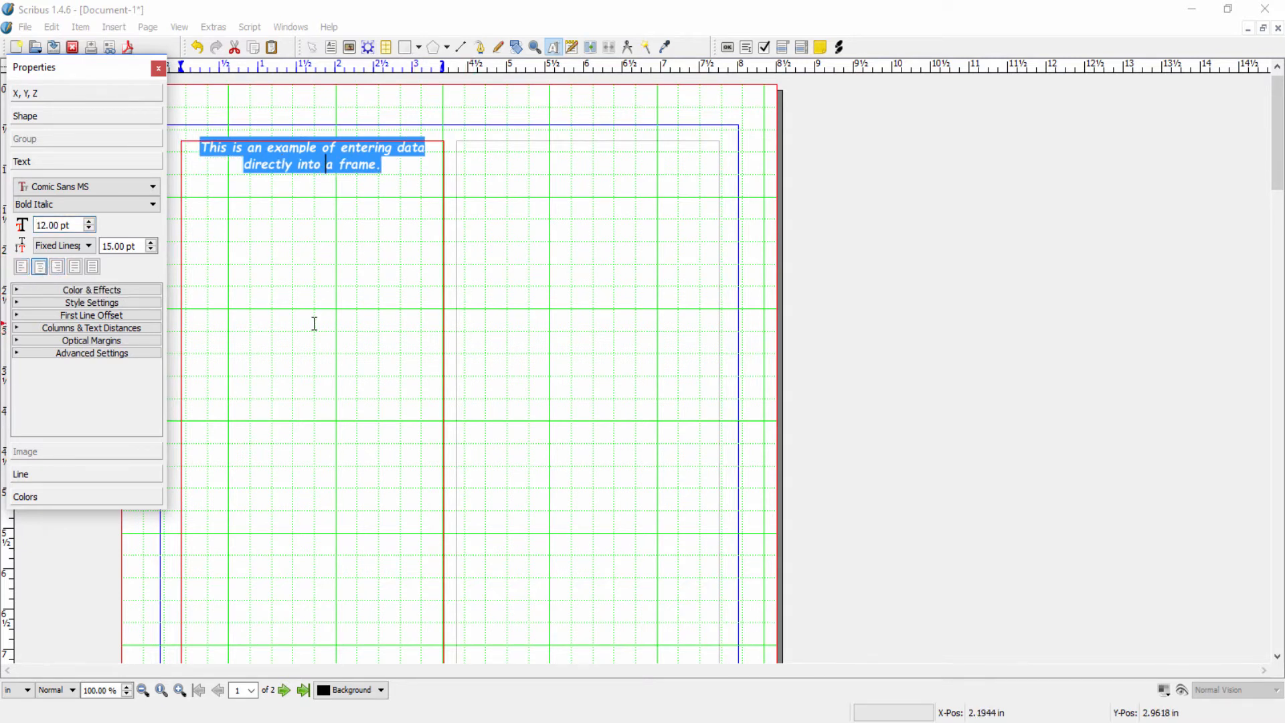
Open the Color & Effects text settings, and delete the example sentence from the left frame on page 1.
click(124, 291)
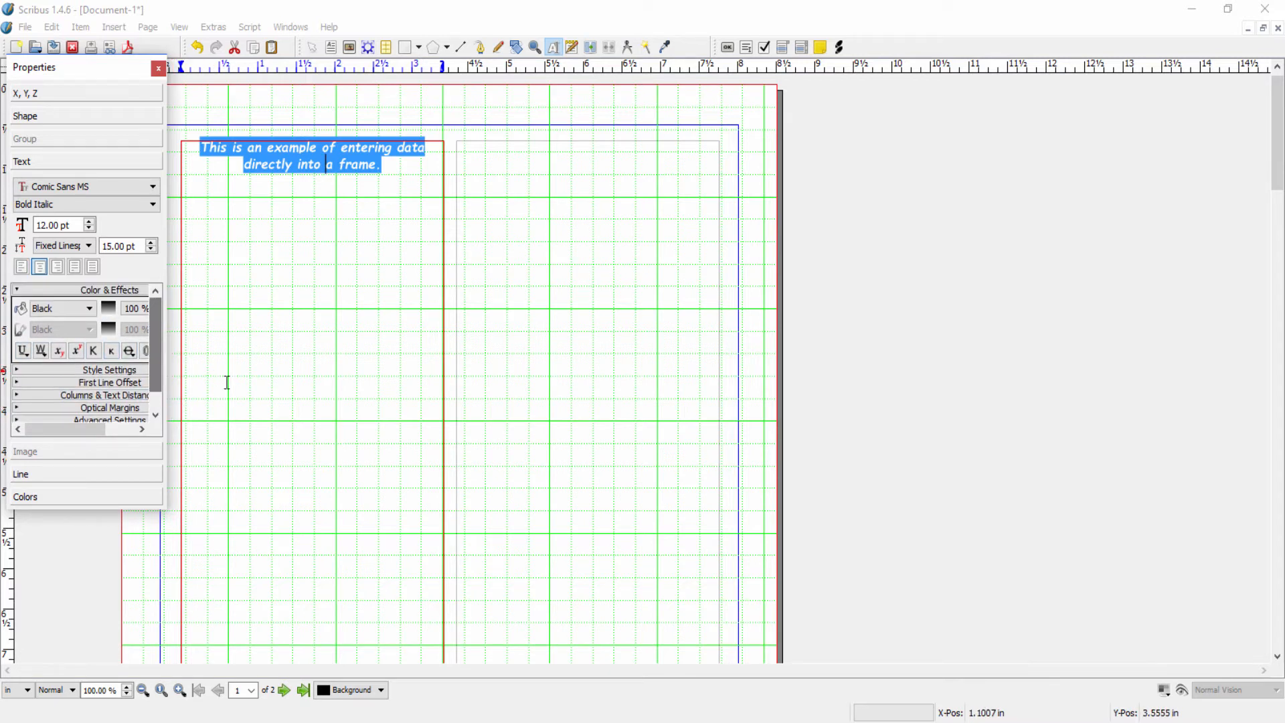
click(158, 69)
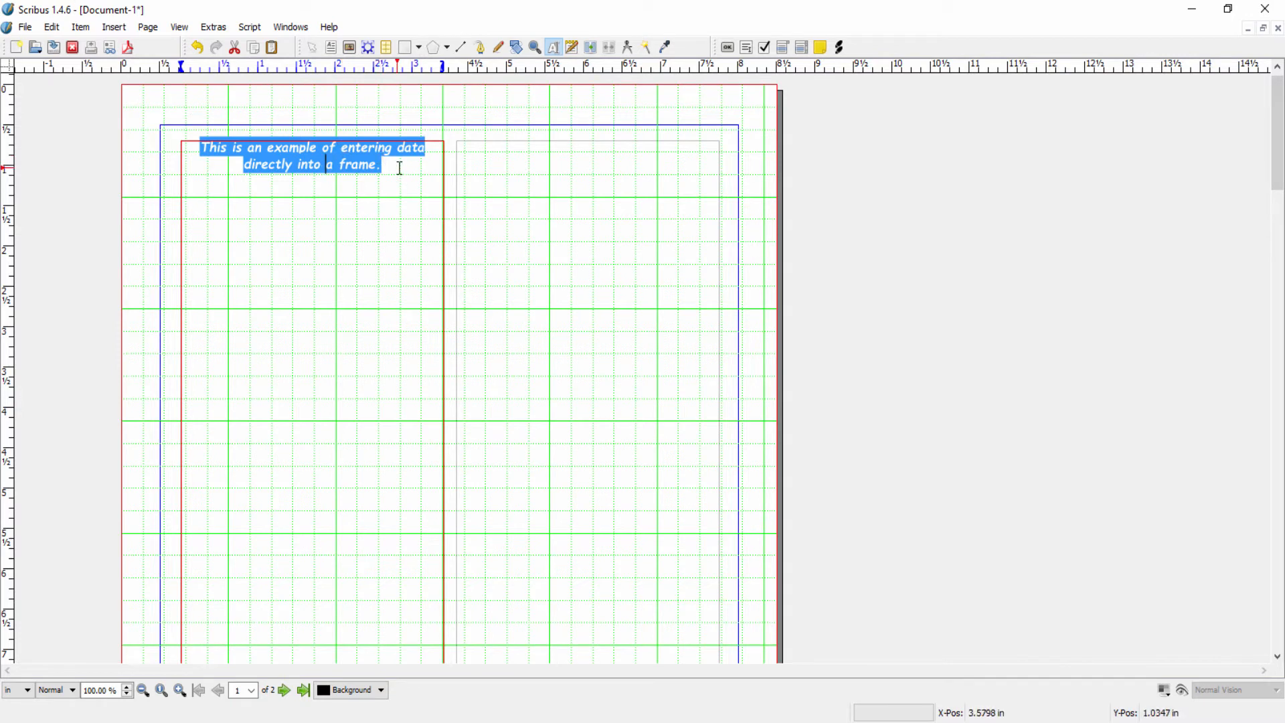
drag(400, 168, 176, 147)
key(Delete)
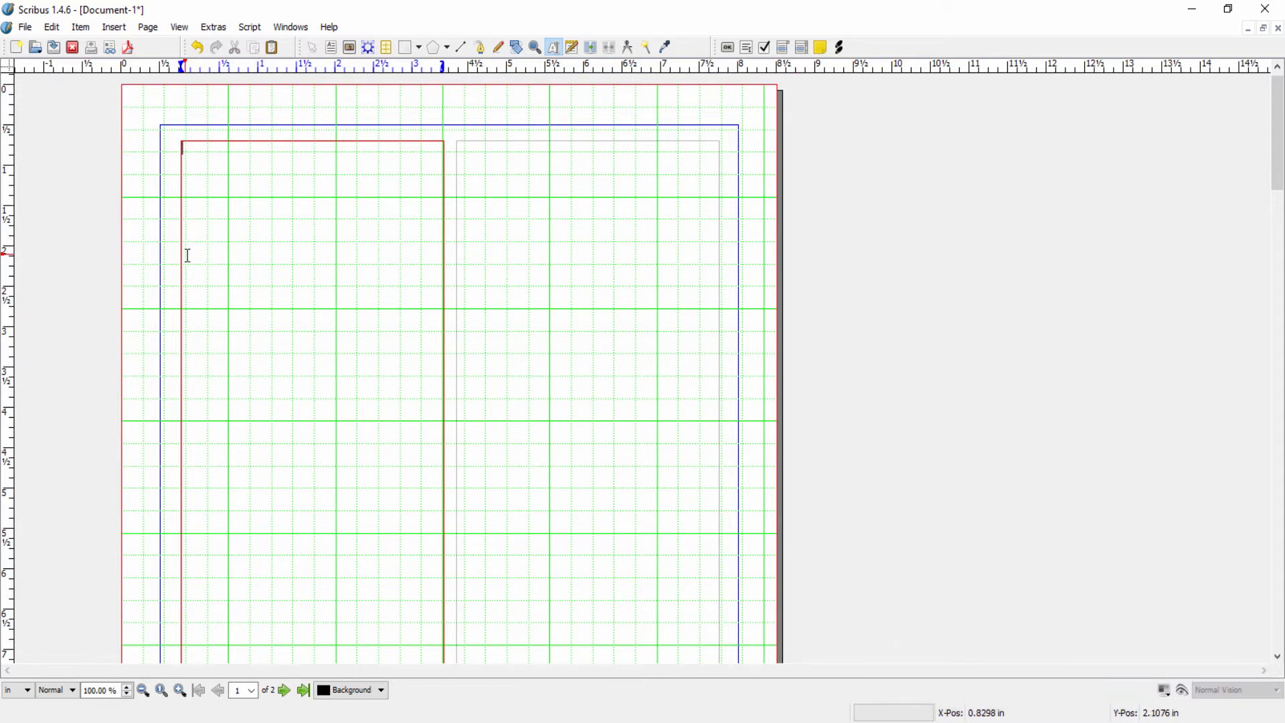
Import the text of "Sample Text for Working with Text Demo.doc" into the left text frame on page 1.
right_click(208, 173)
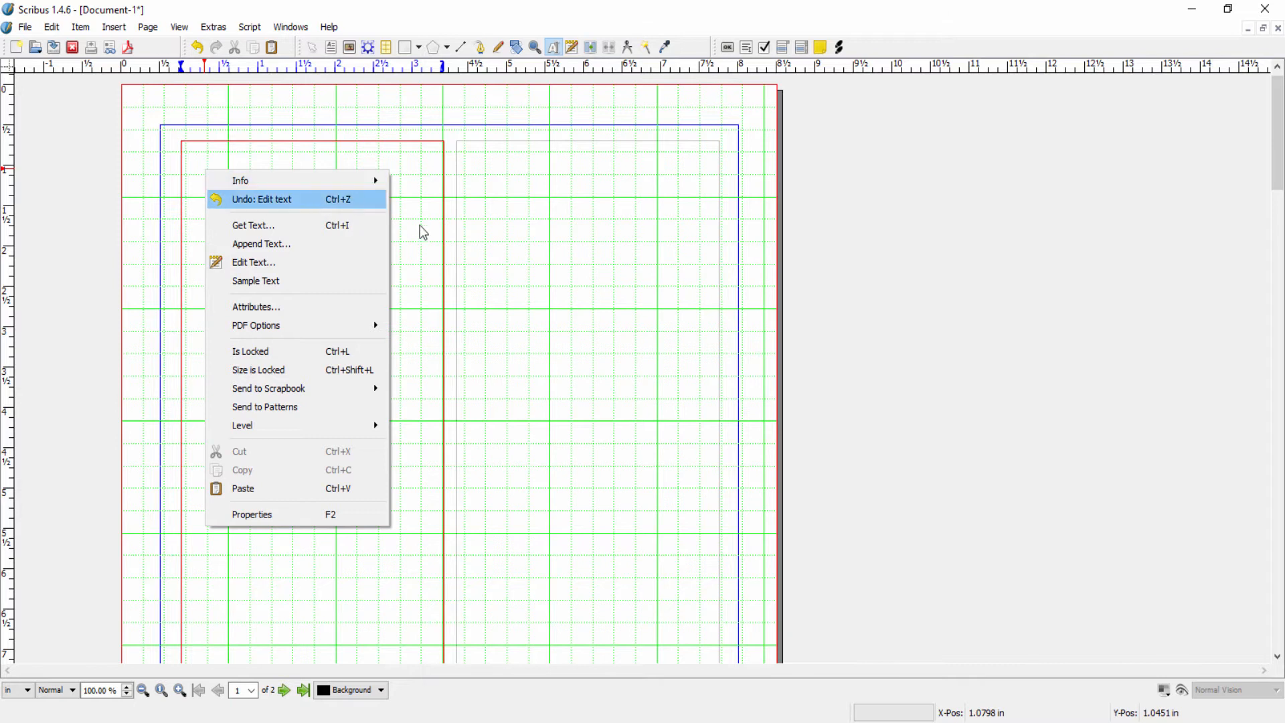
click(257, 268)
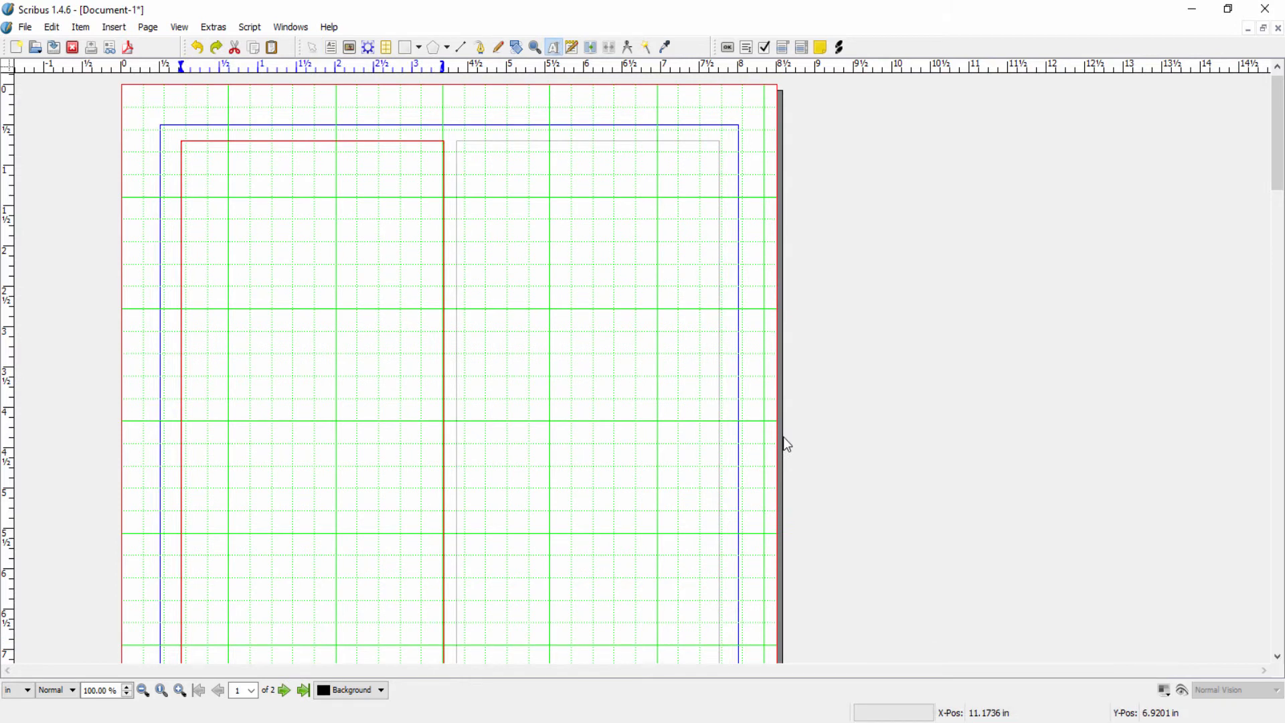
click(287, 439)
right_click(279, 194)
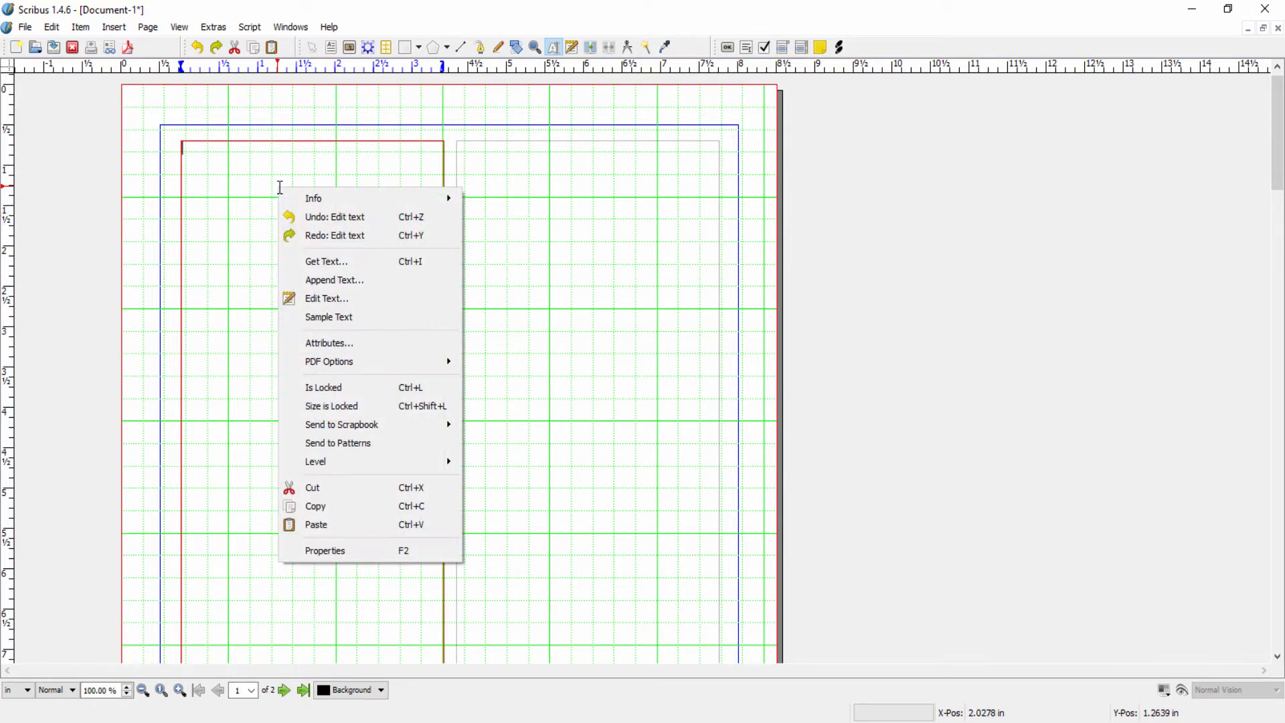
click(320, 265)
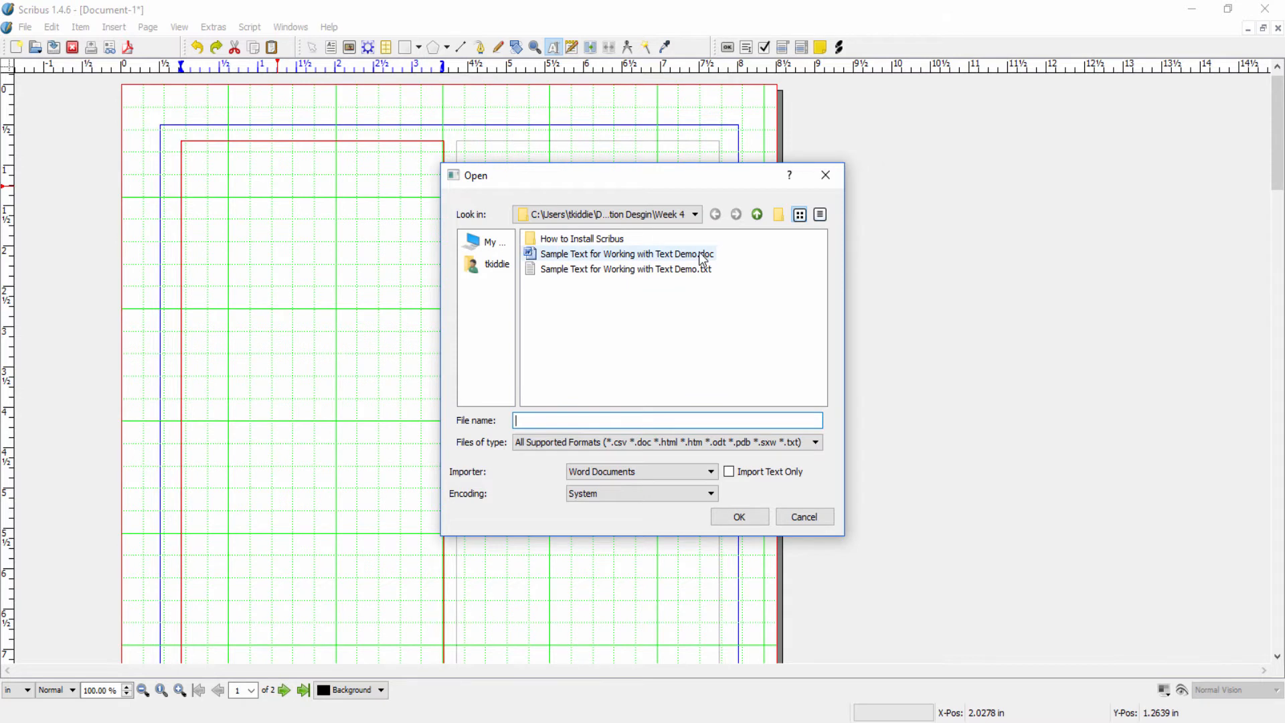
click(662, 257)
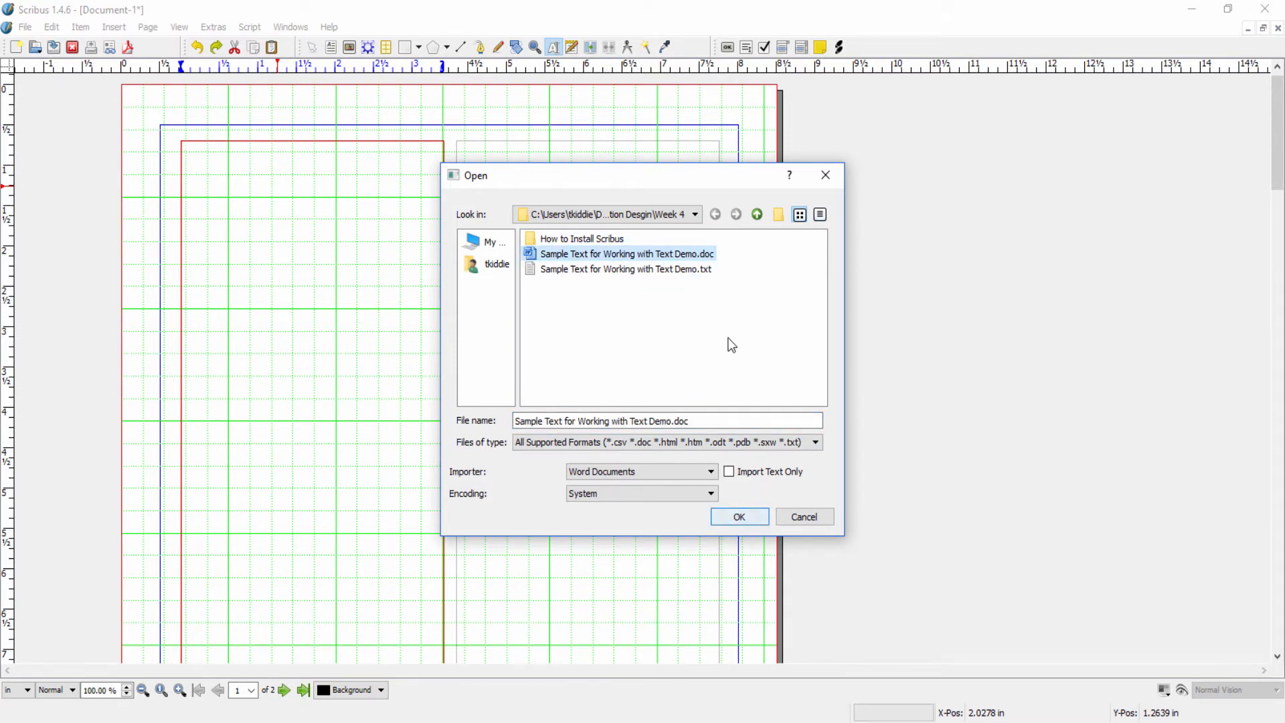
click(740, 517)
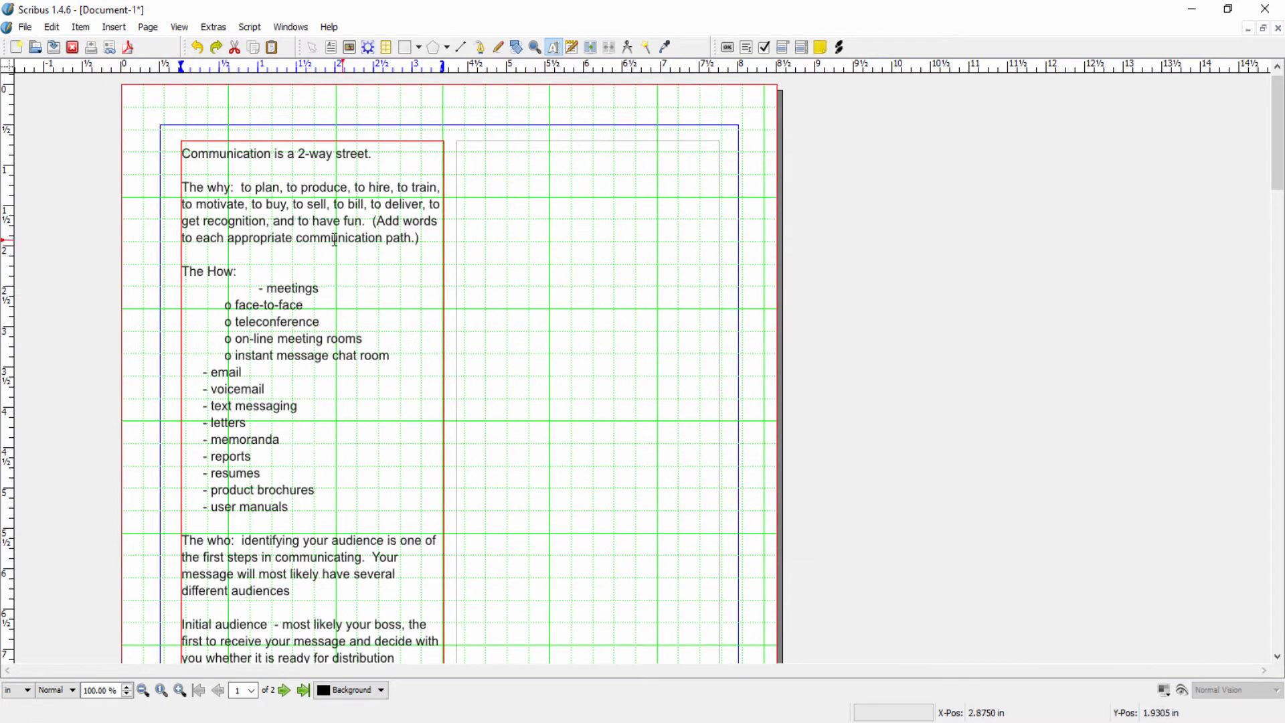
Compare the imported text's layout and formatting with the source document "Sample Text for Working with Text Demo.docx" in Word.
scroll(567, 491, down, 2)
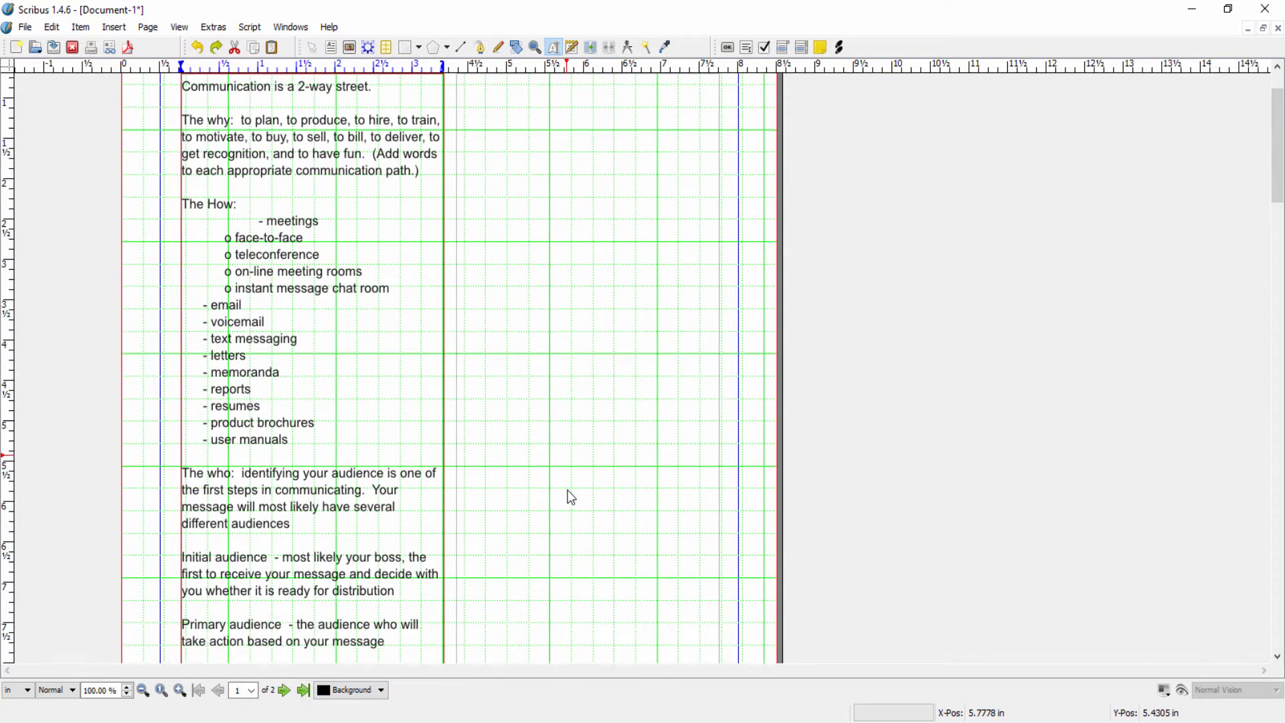
scroll(568, 488, up, 2)
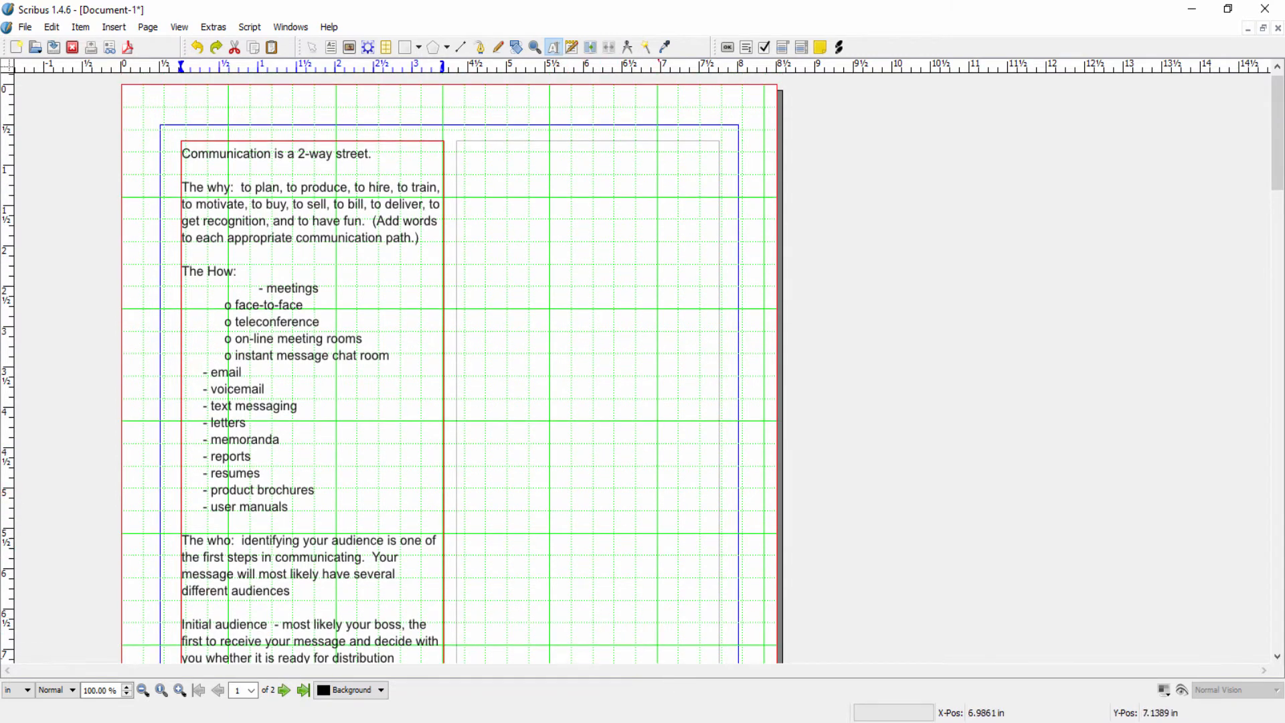
mouse_move(689, 722)
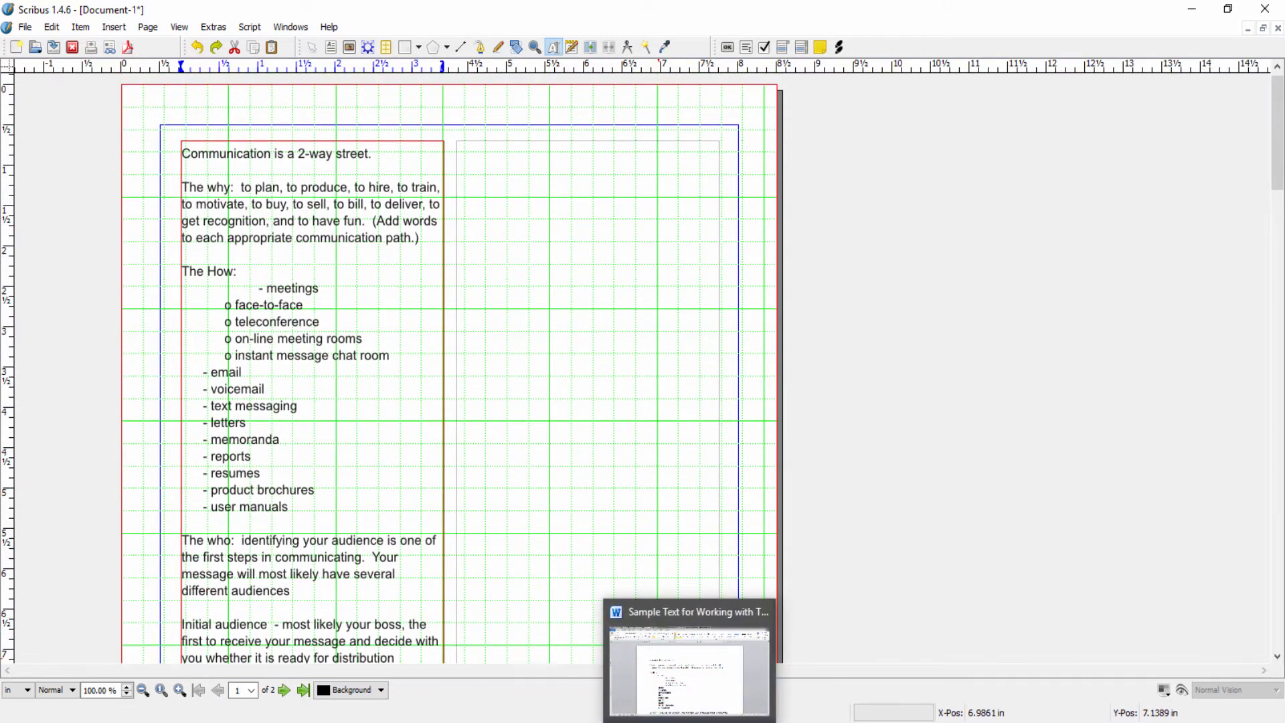
click(689, 671)
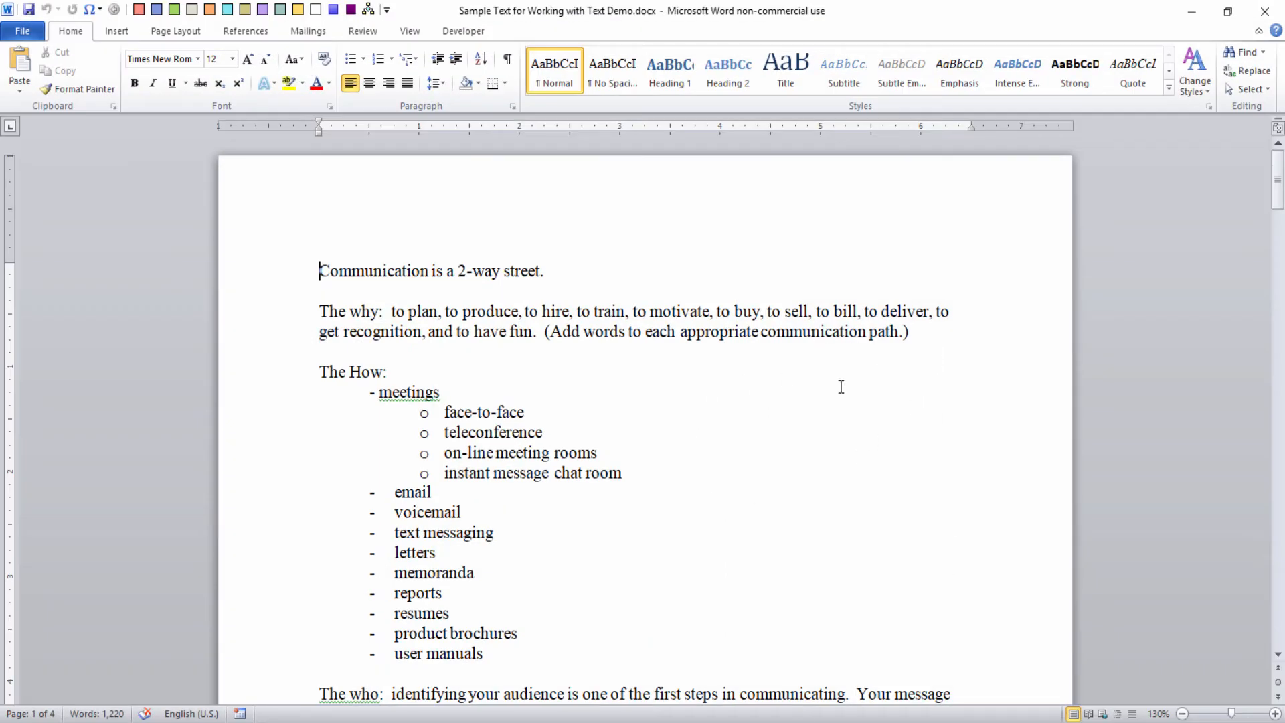
scroll(880, 411, down, 3)
scroll(890, 413, up, 3)
scroll(895, 413, down, 4)
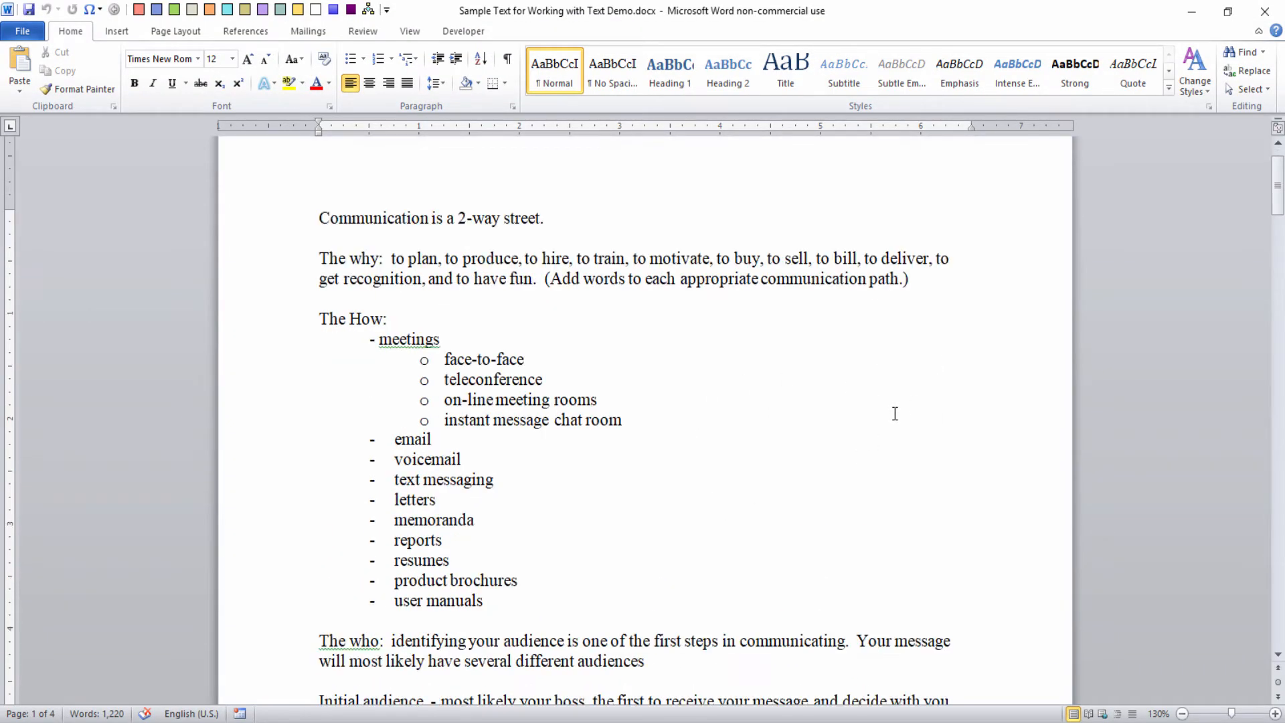
scroll(895, 412, down, 4)
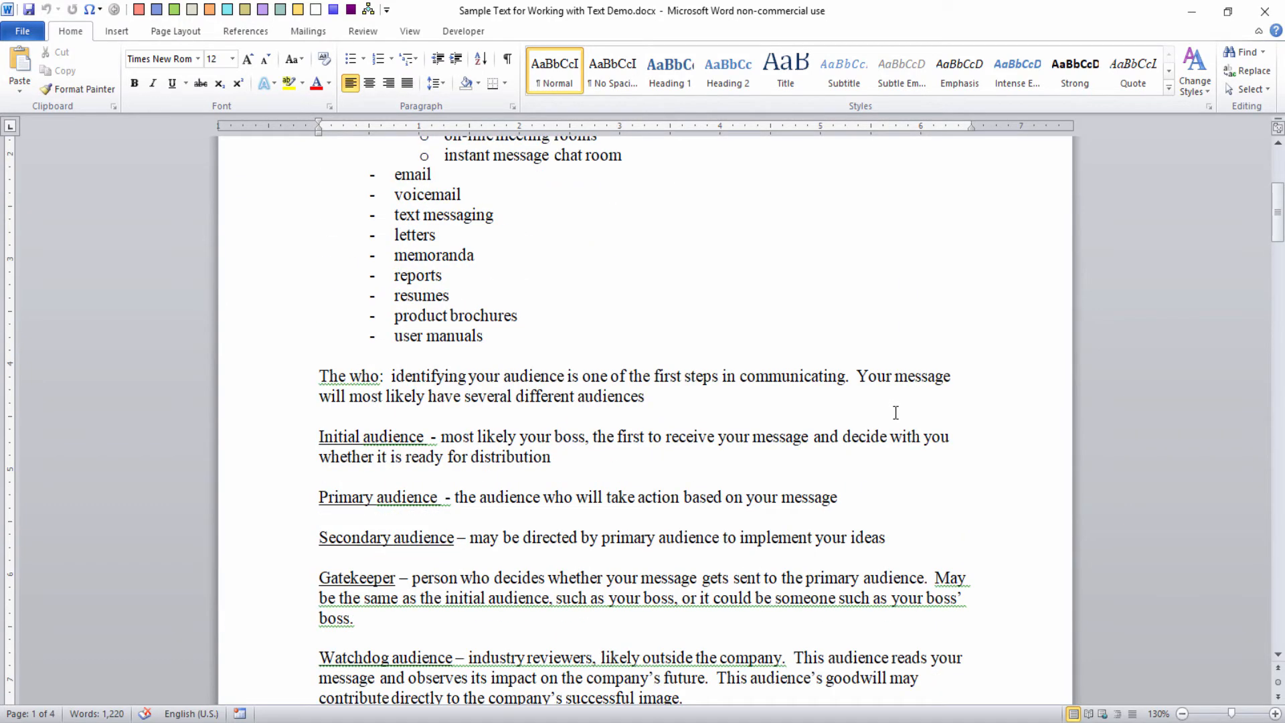
scroll(896, 412, up, 5)
scroll(895, 412, up, 1)
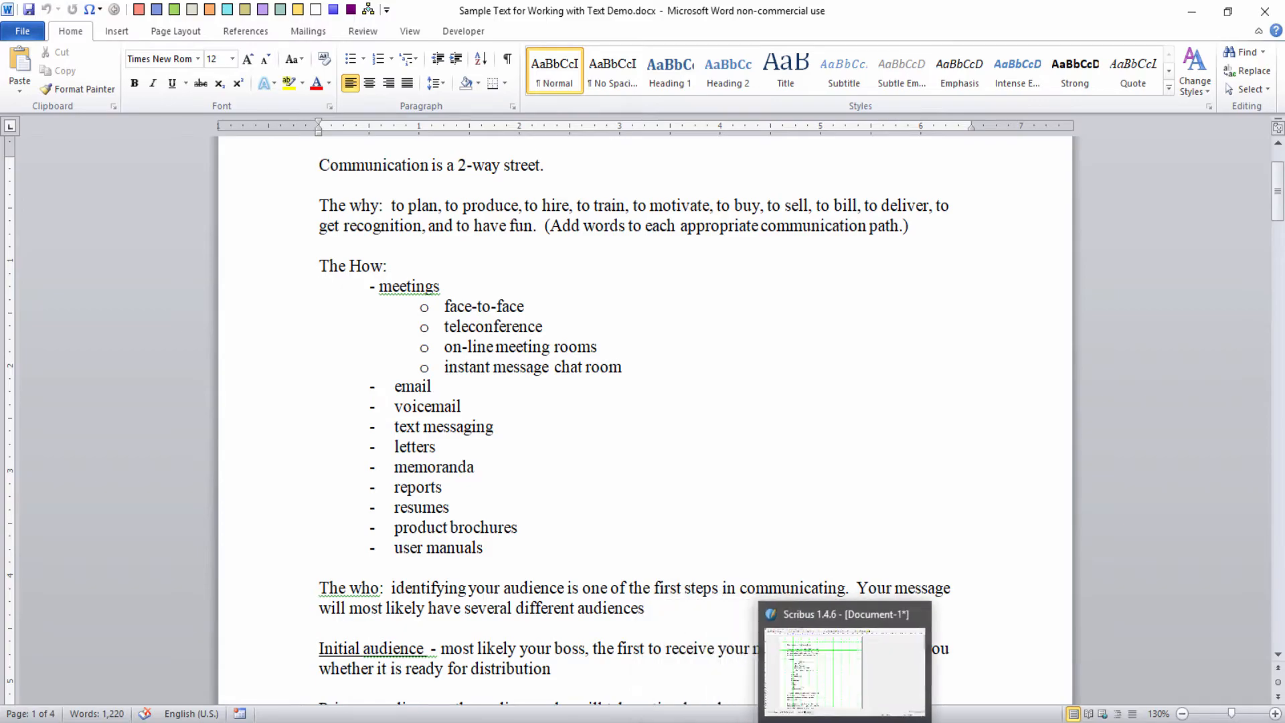
Switch back to Scribus and remove the extra indent before "- meetings" in the left frame.
click(836, 688)
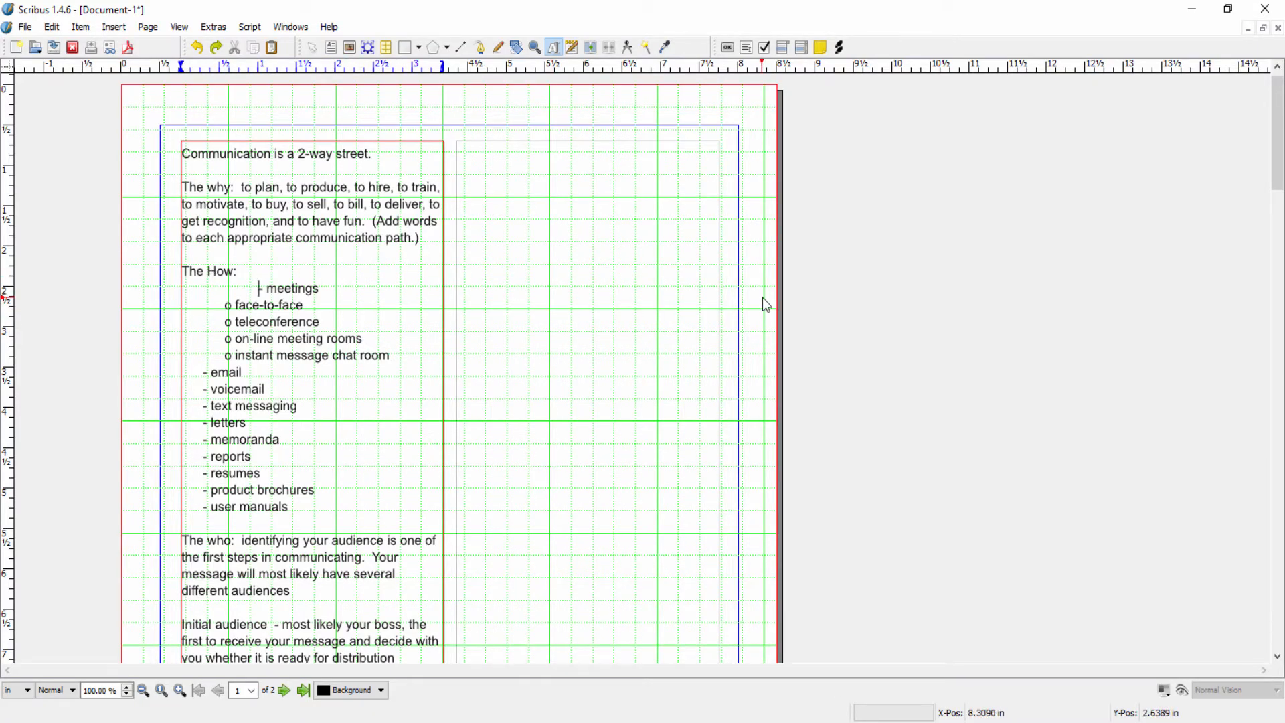
key(BackSpace)
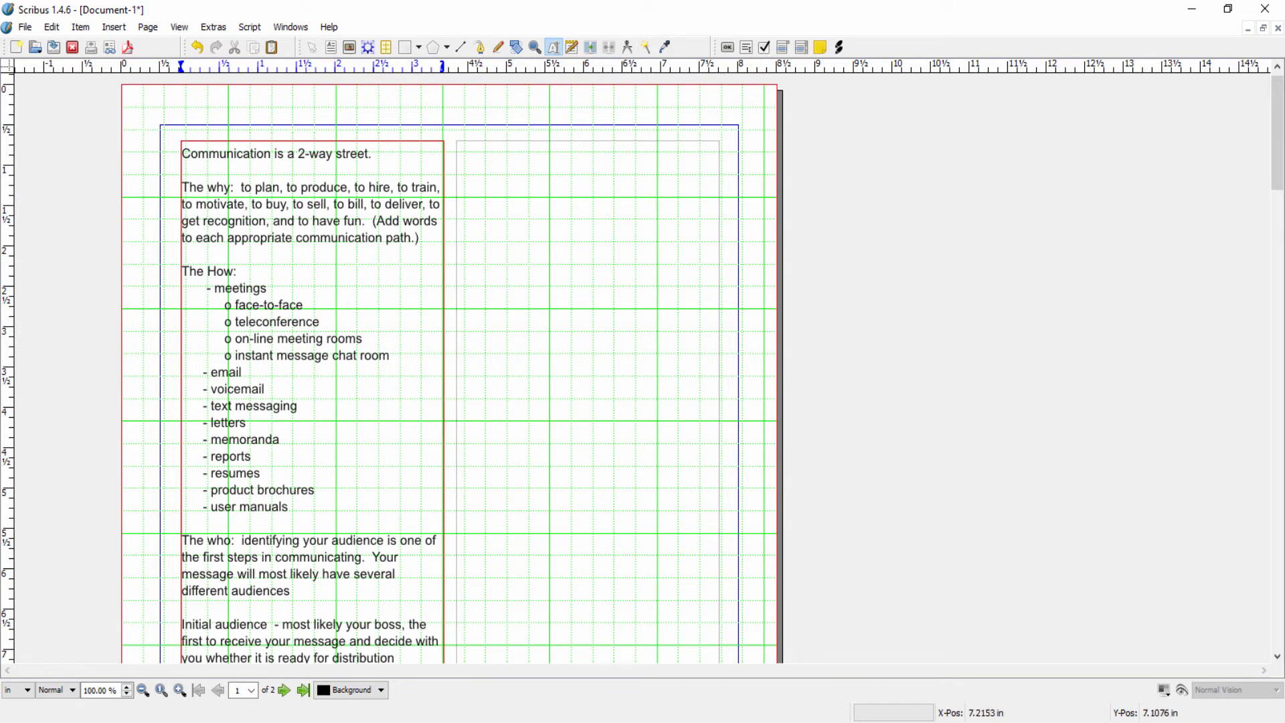
Check the audience paragraphs' formatting in Word against the imported text, and examine the Scribus frame's text down to its lower end.
key(alt+Tab)
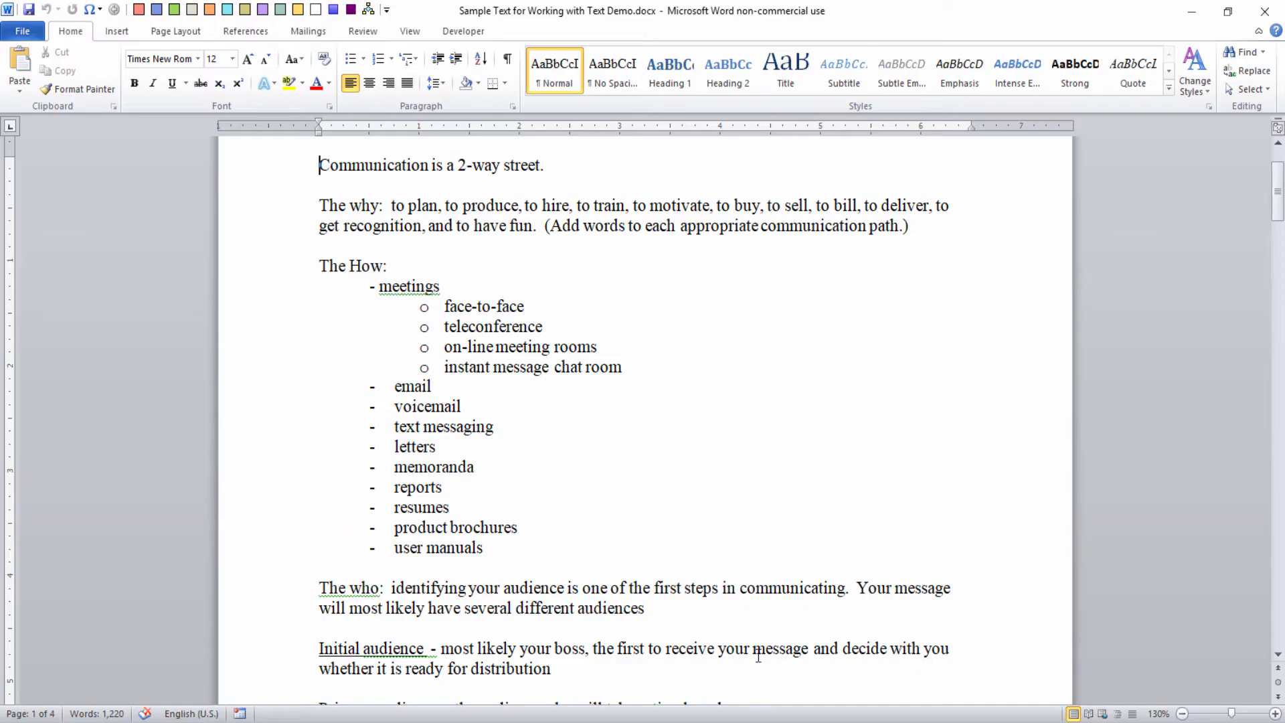
scroll(690, 452, down, 3)
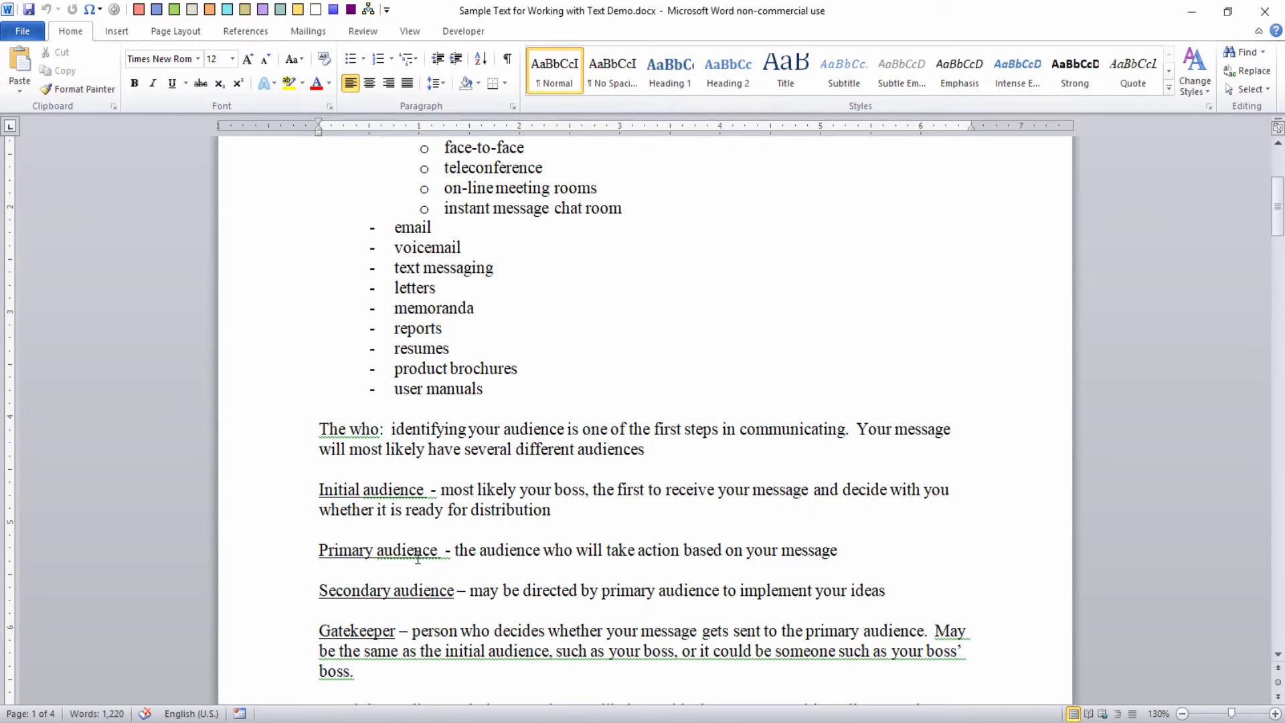
key(alt+Tab)
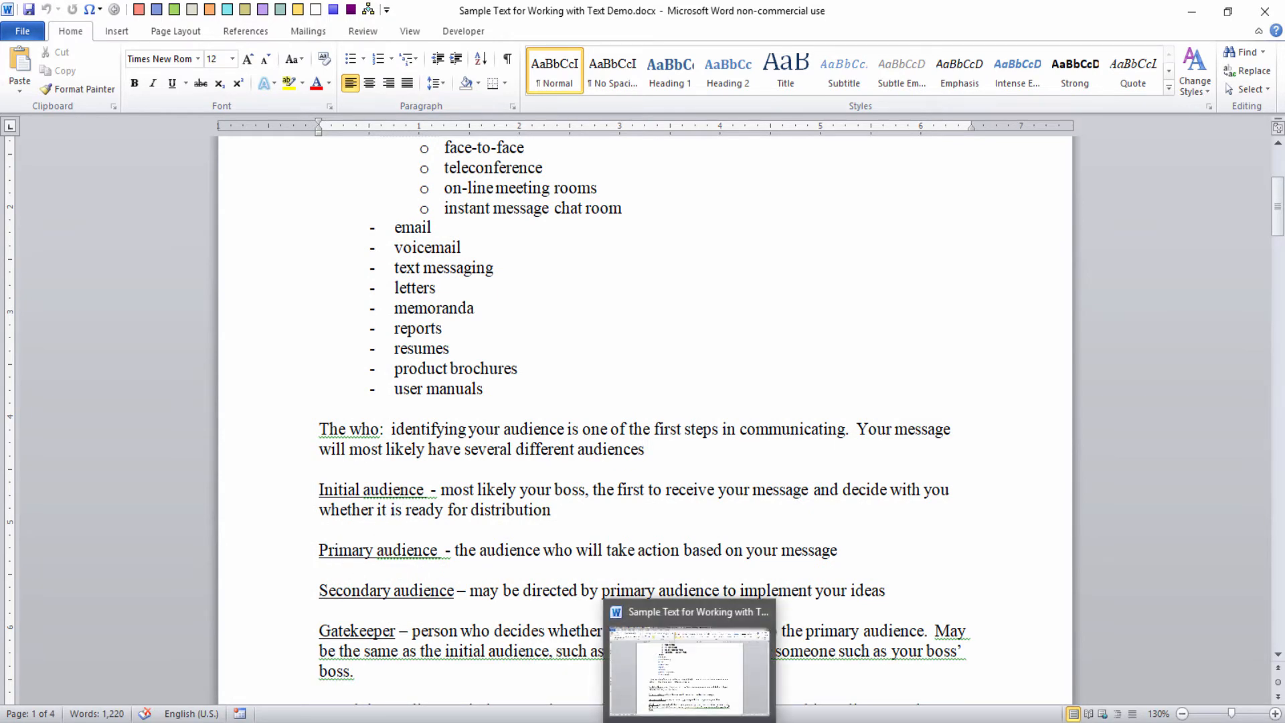
scroll(273, 567, down, 1)
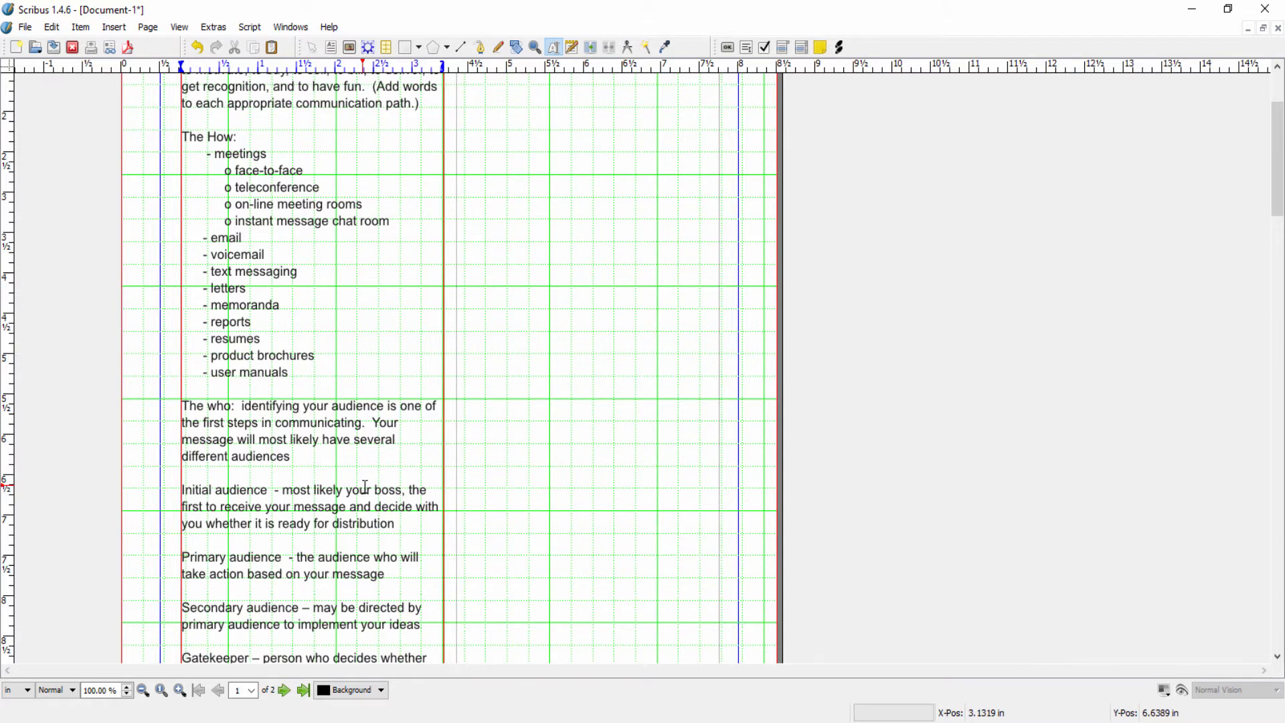
scroll(365, 487, down, 3)
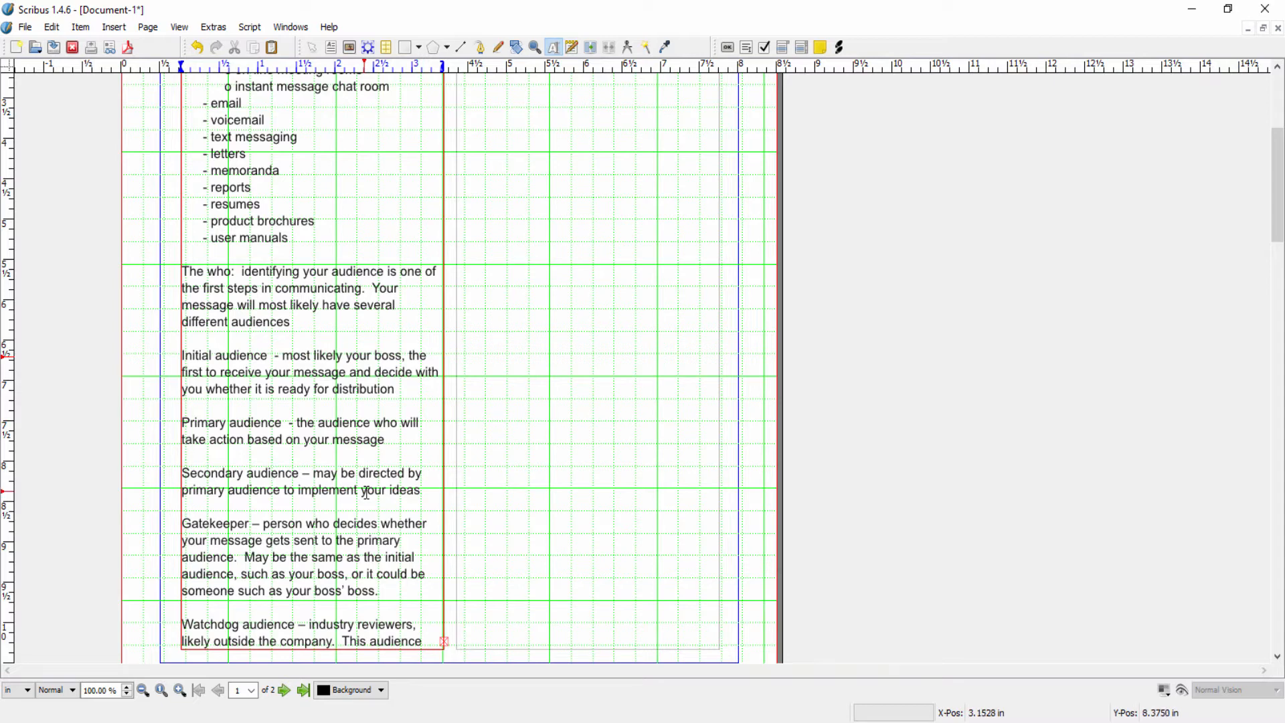
scroll(367, 493, down, 1)
scroll(367, 493, up, 2)
scroll(367, 493, up, 1)
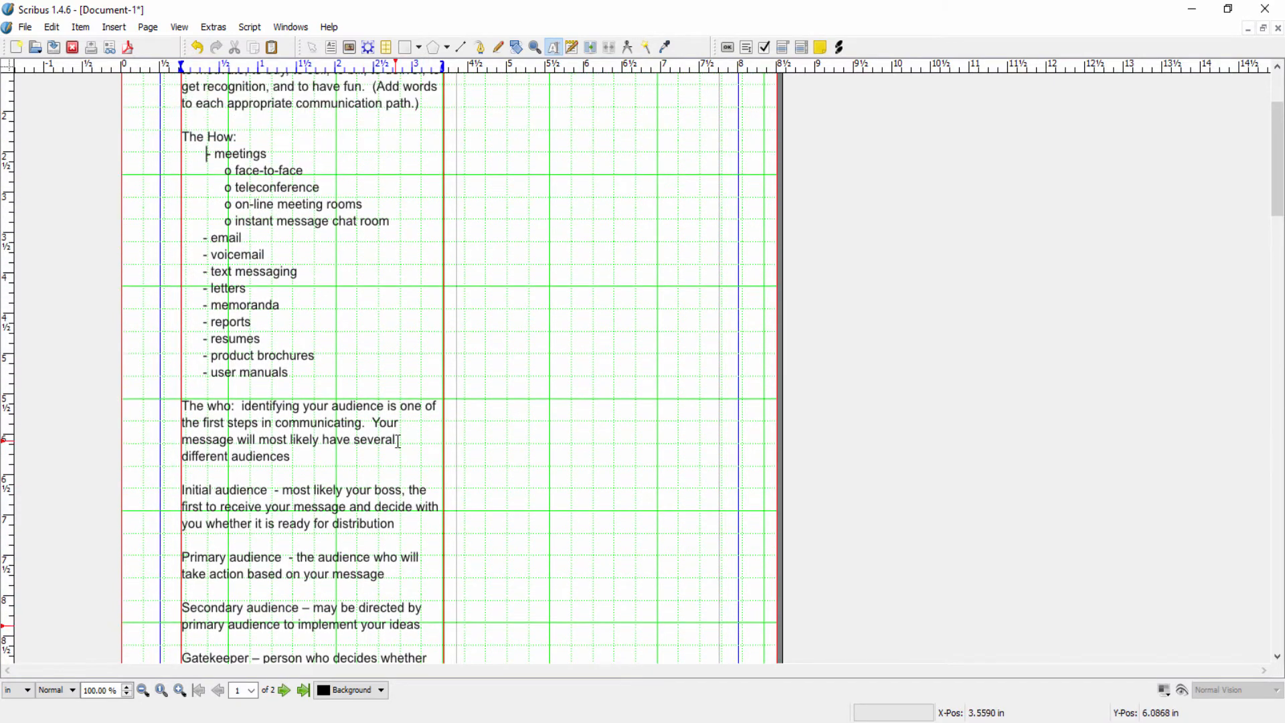
scroll(343, 232, up, 2)
scroll(358, 200, down, 6)
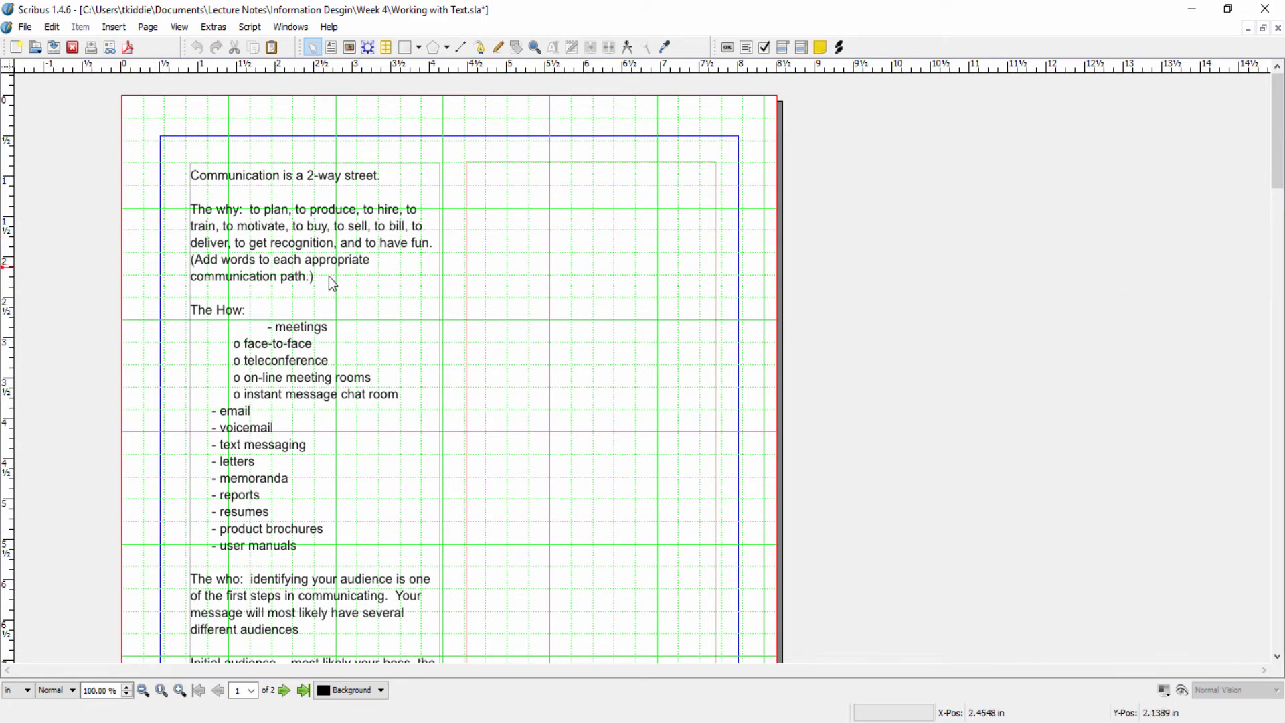
In the Working with Text.sla document, link the left text frame on page 1 to the right frame so the text continues there.
click(278, 261)
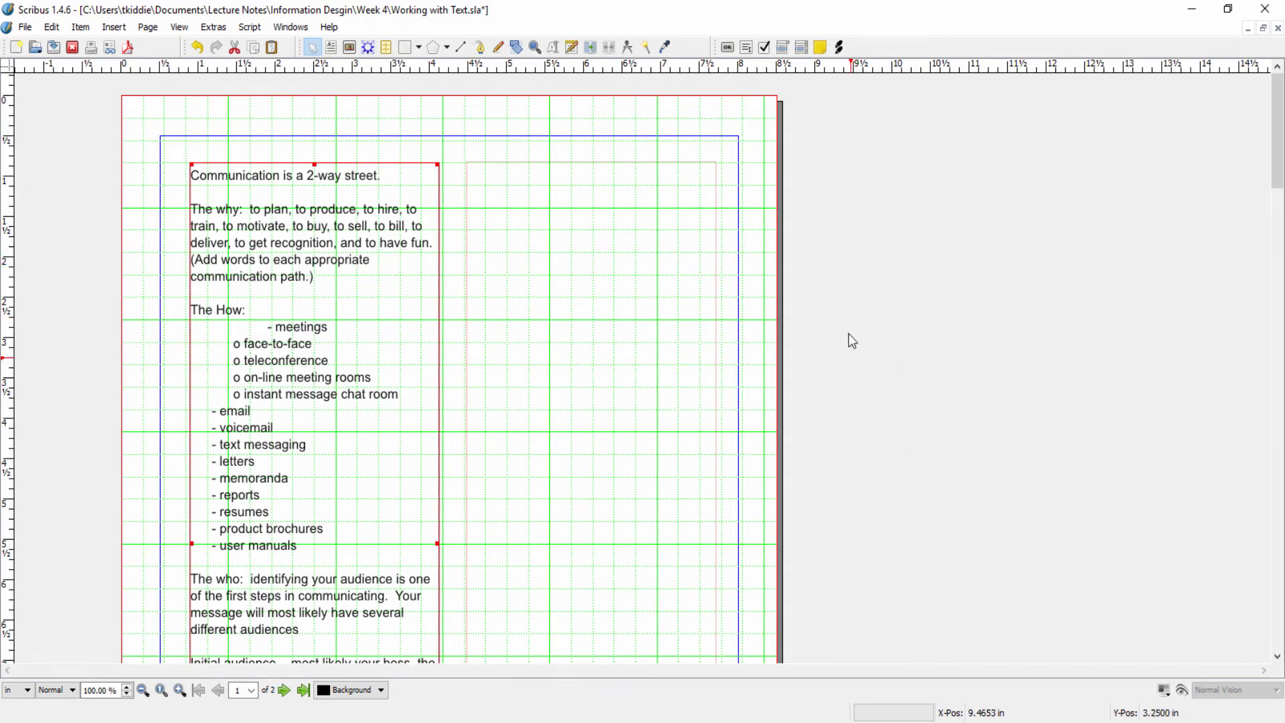
click(588, 49)
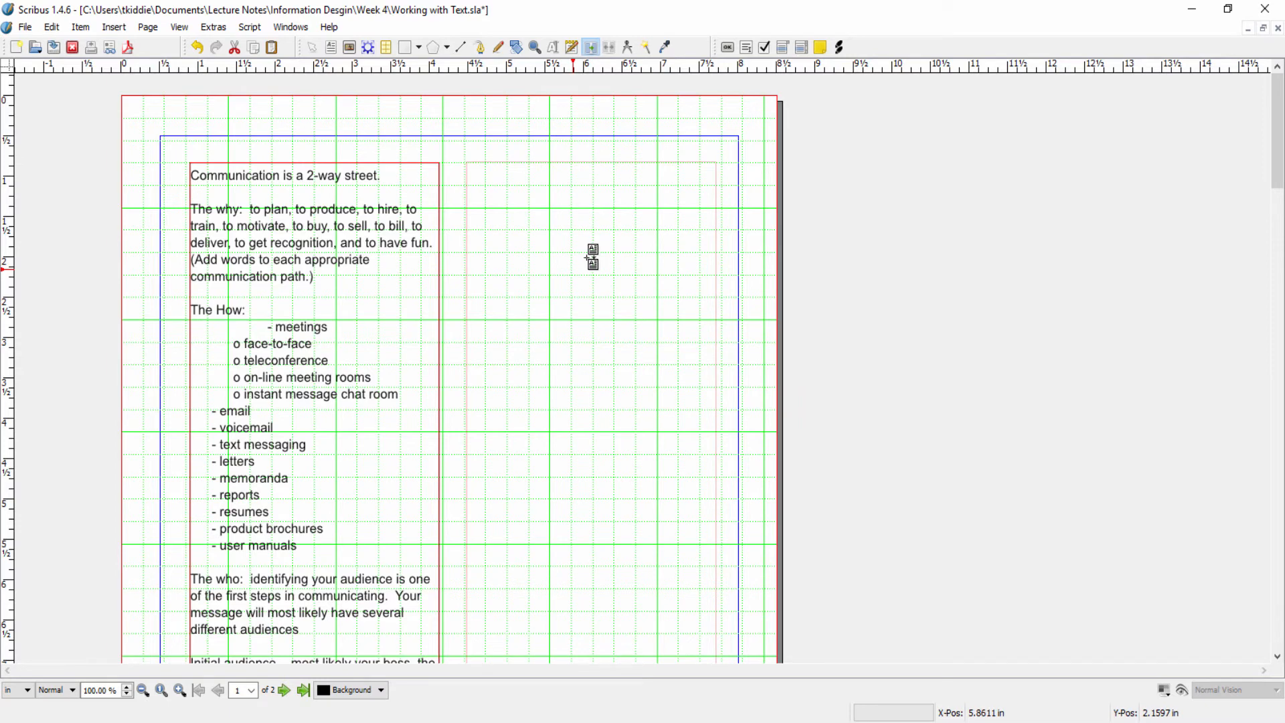
click(589, 259)
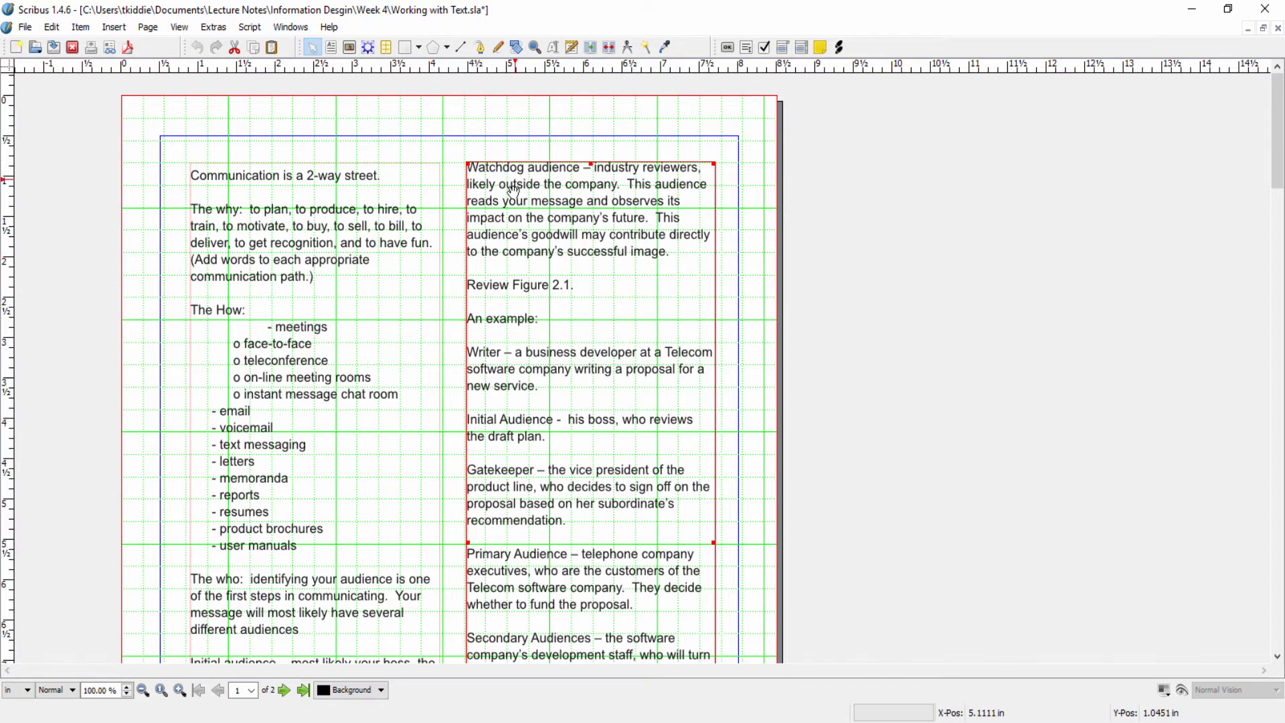
scroll(582, 550, down, 3)
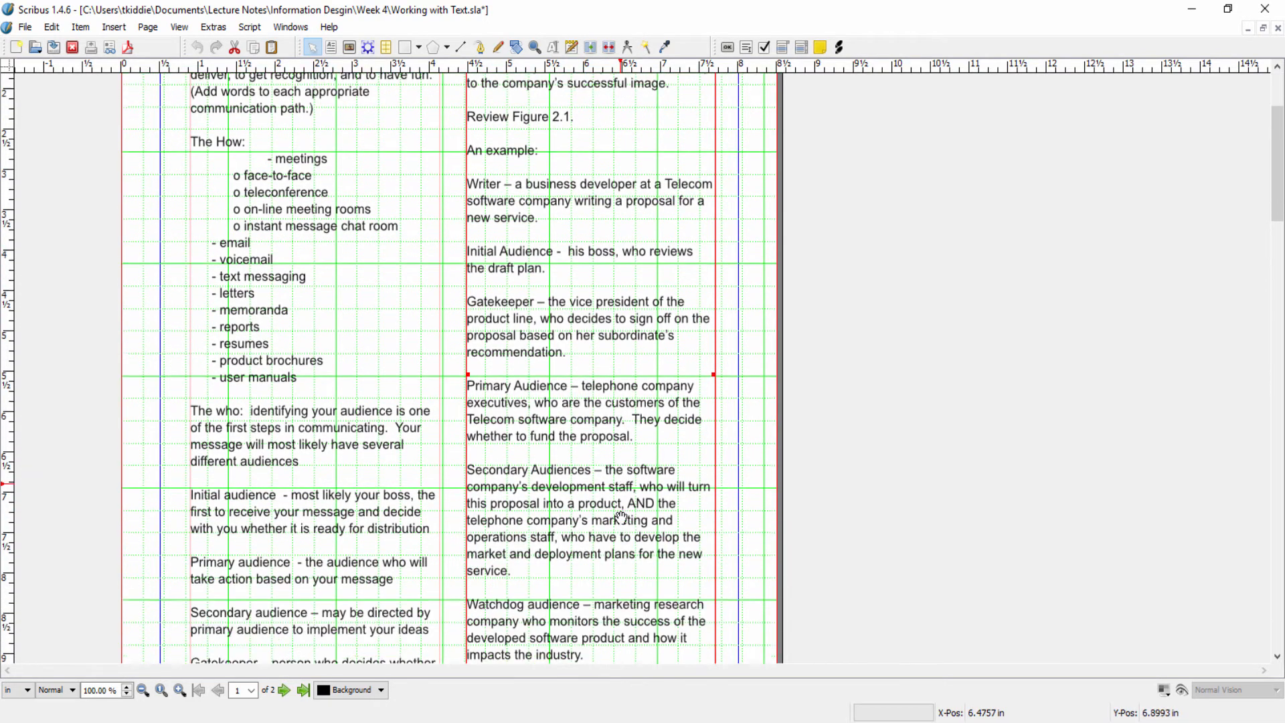
scroll(608, 500, down, 2)
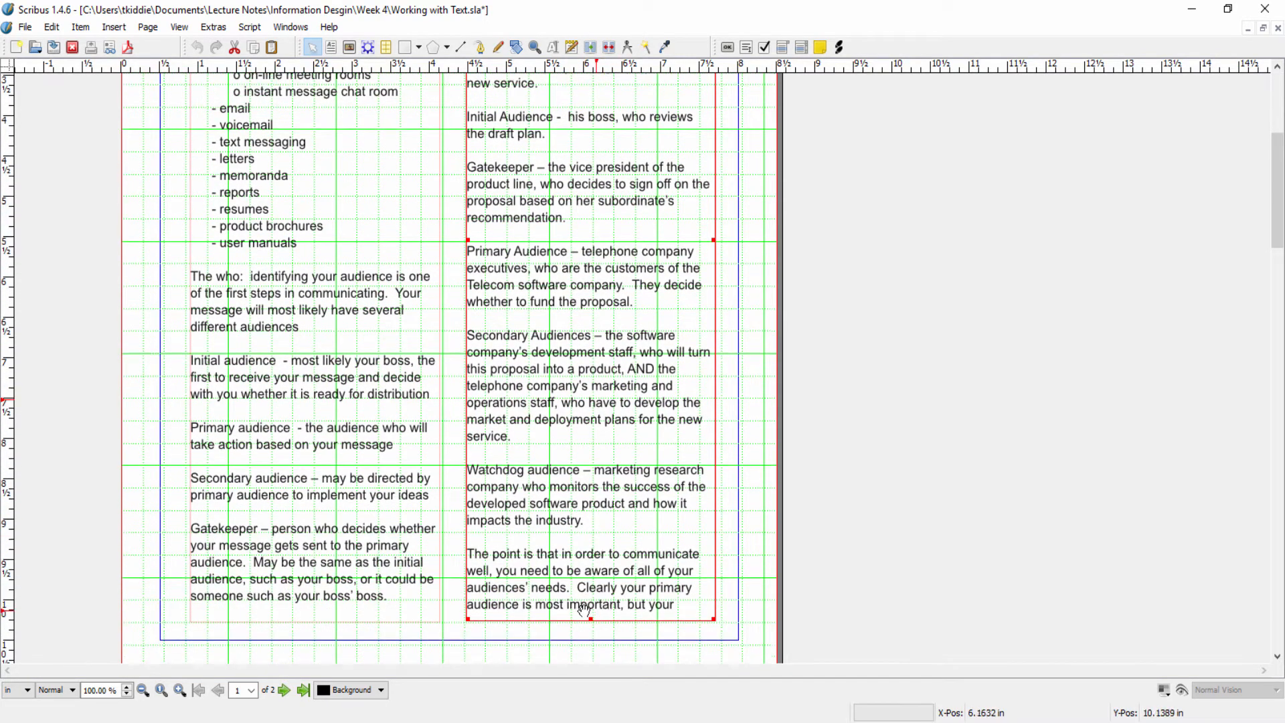
Unlink the left text frame on page 2 from the text chain coming from page 1, and return to page 1.
click(285, 694)
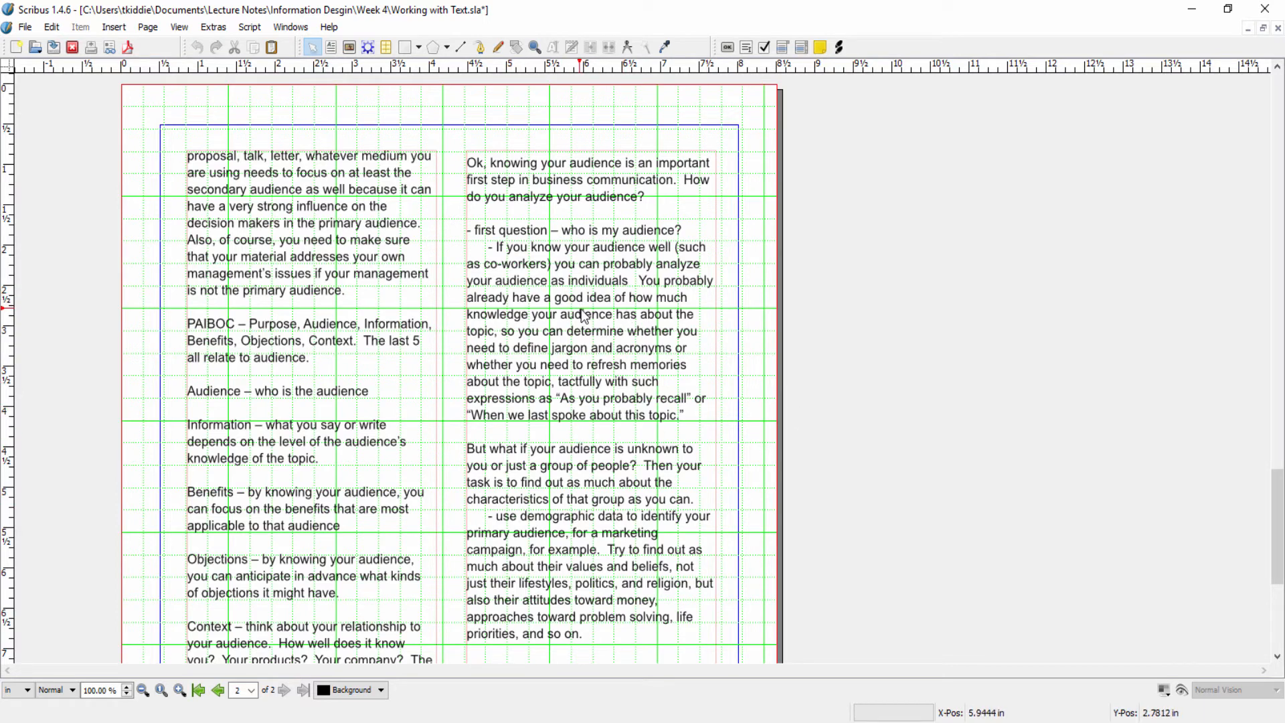
click(585, 318)
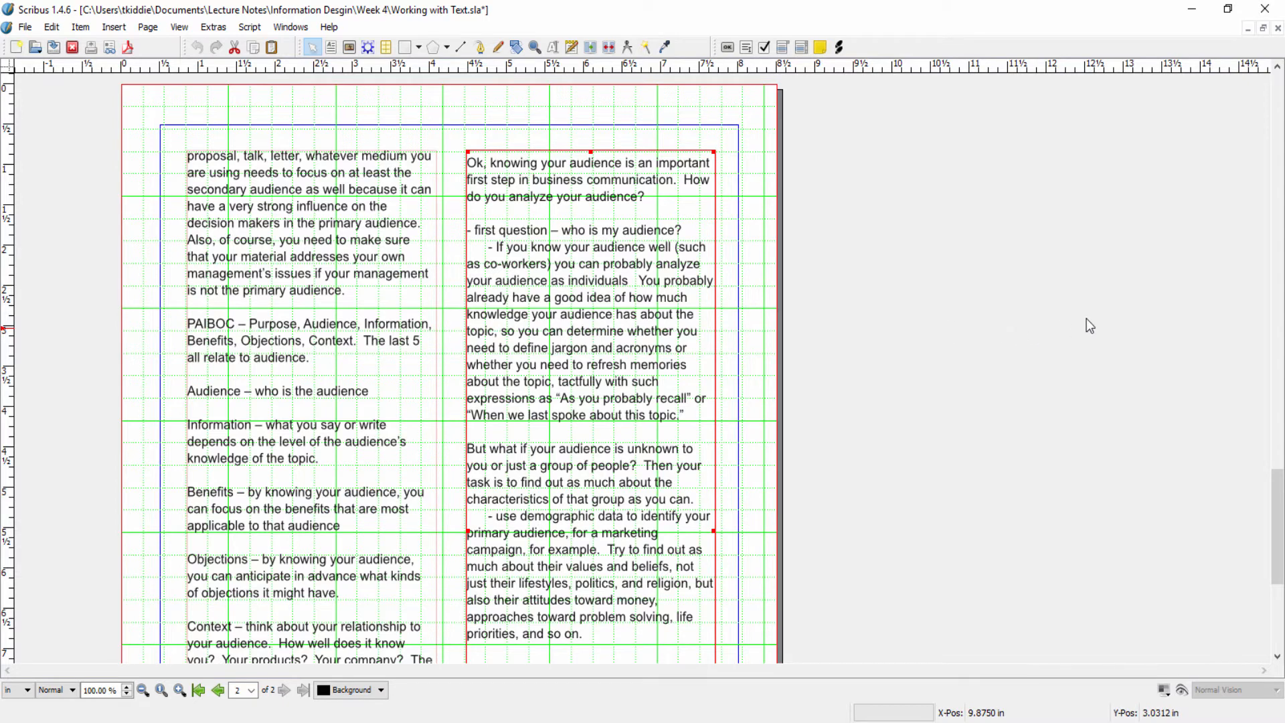
click(608, 48)
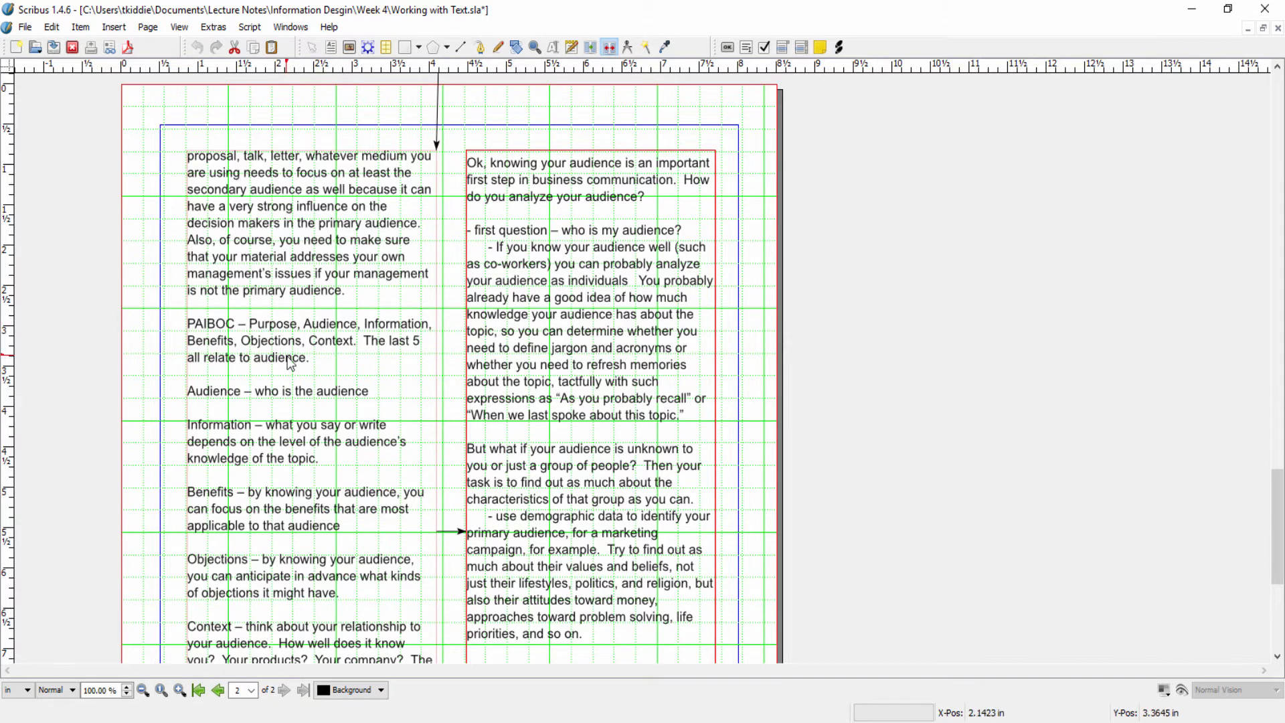
click(341, 362)
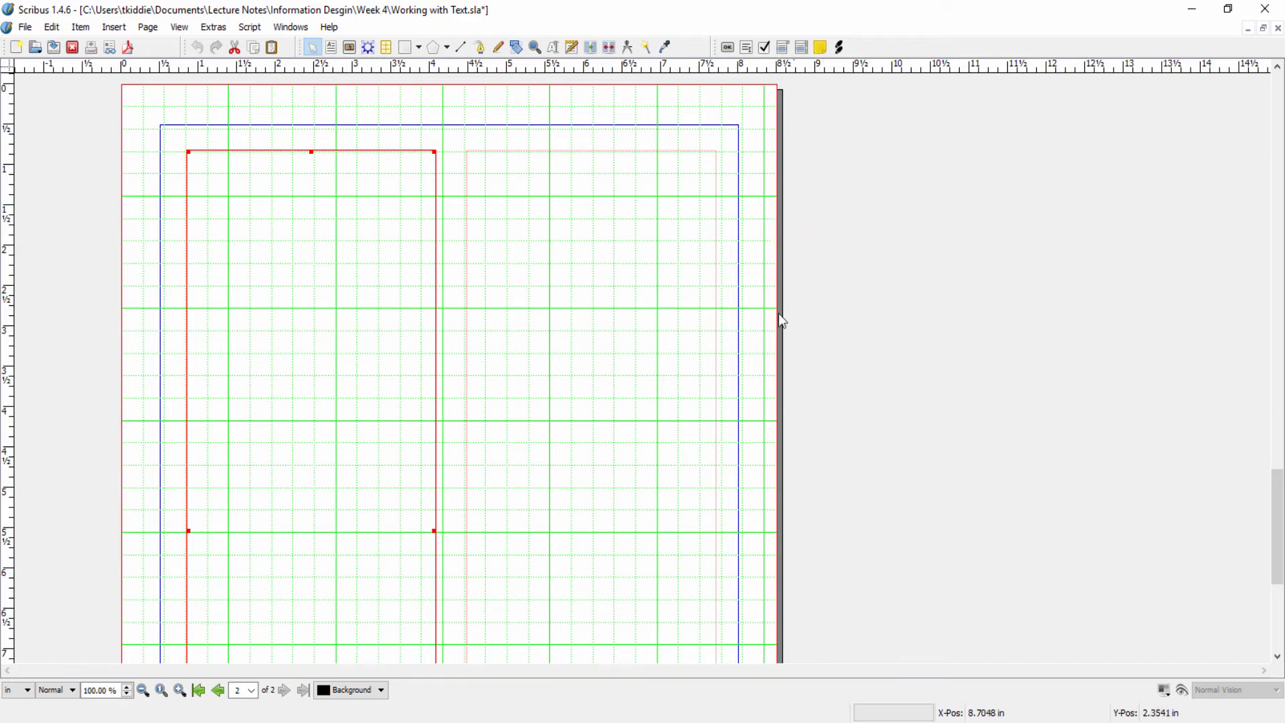
key(Page_Up)
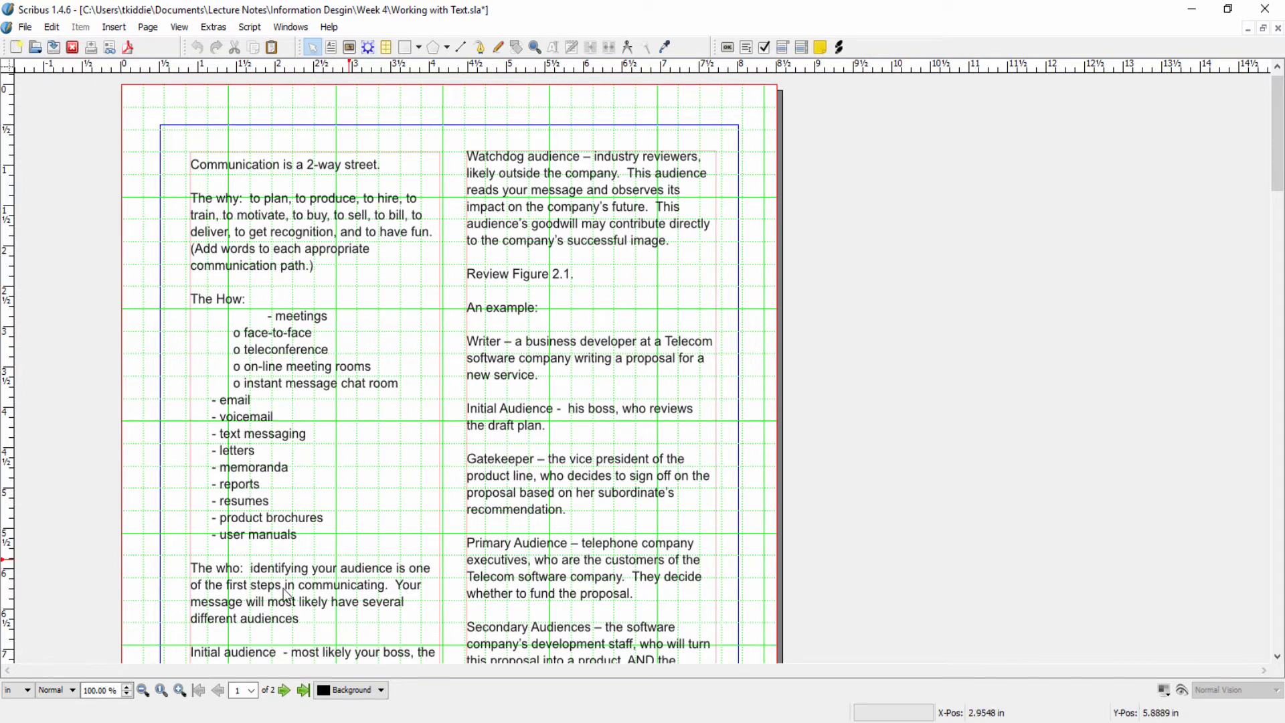
Fill the left text frame on page 2 with 10 random paragraphs of English sample text.
right_click(372, 279)
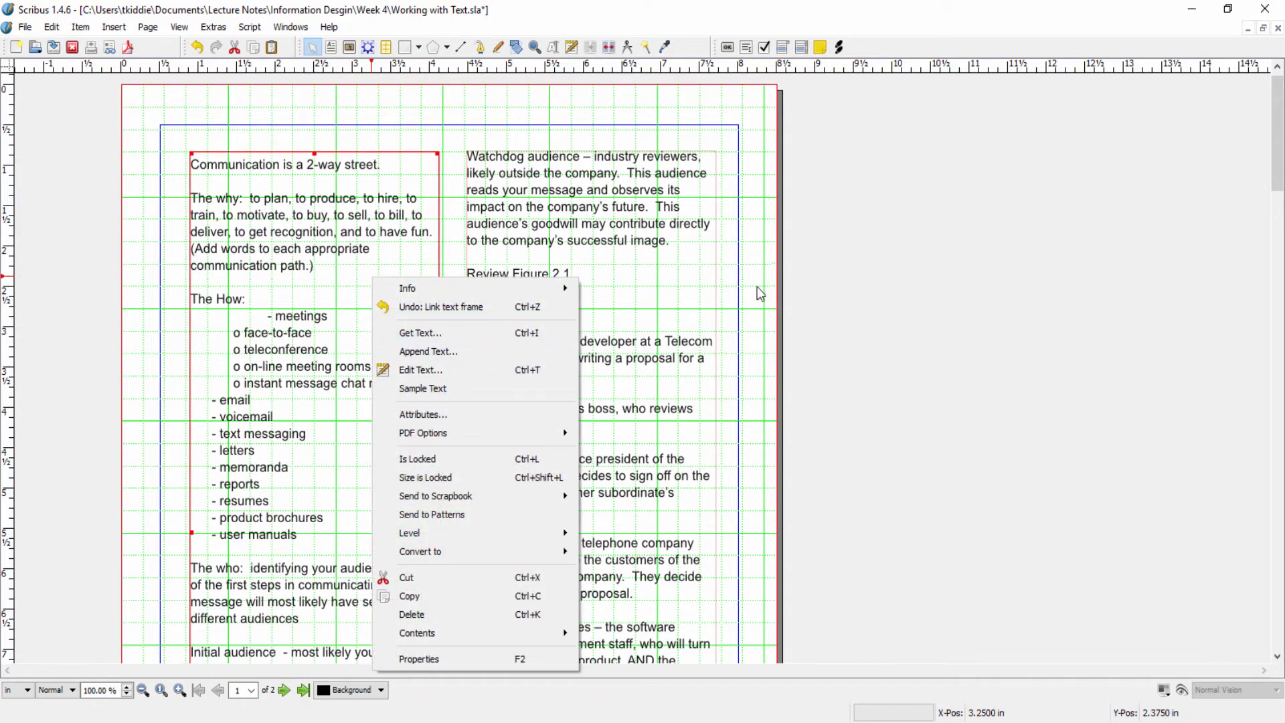
mouse_move(416, 298)
click(285, 690)
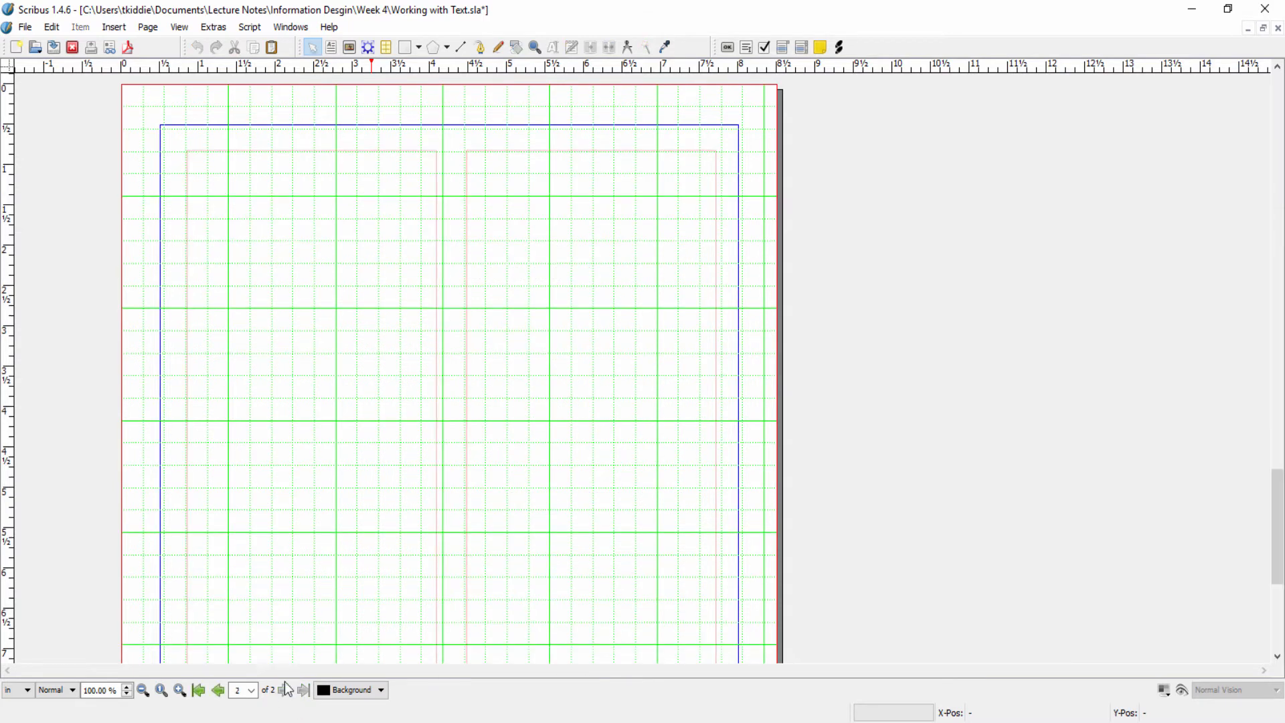
click(275, 383)
right_click(275, 382)
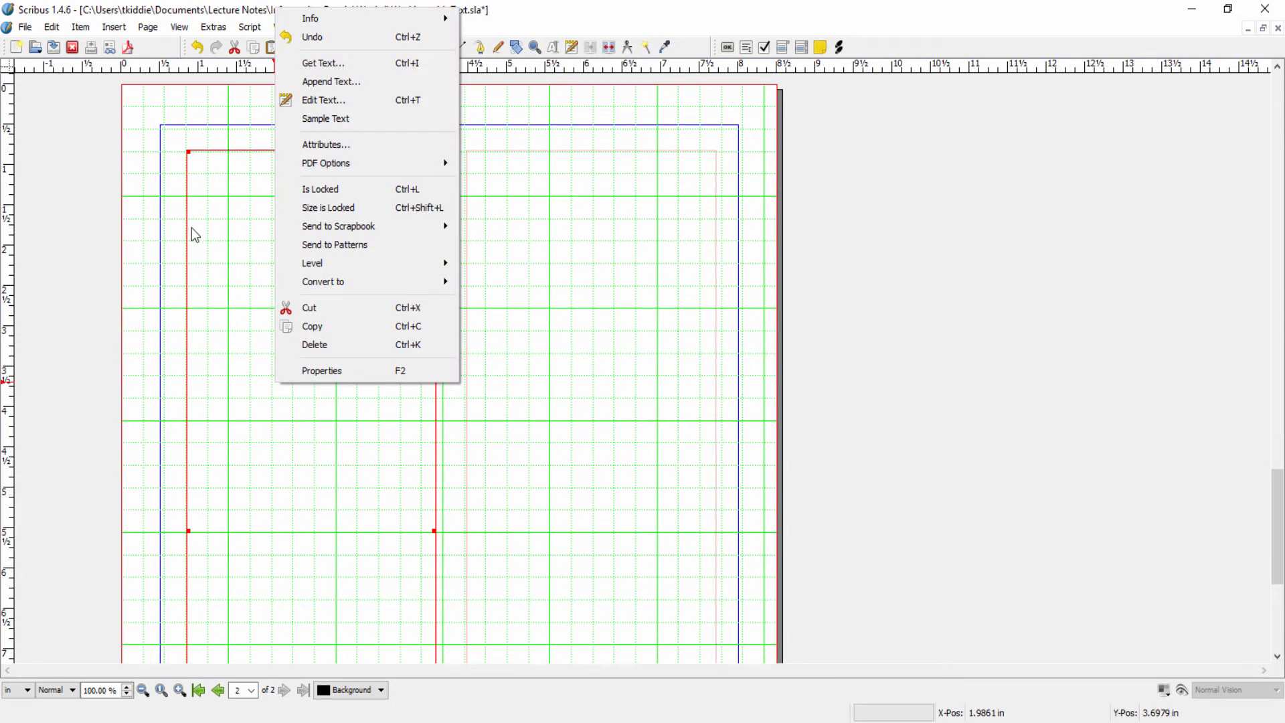
click(331, 126)
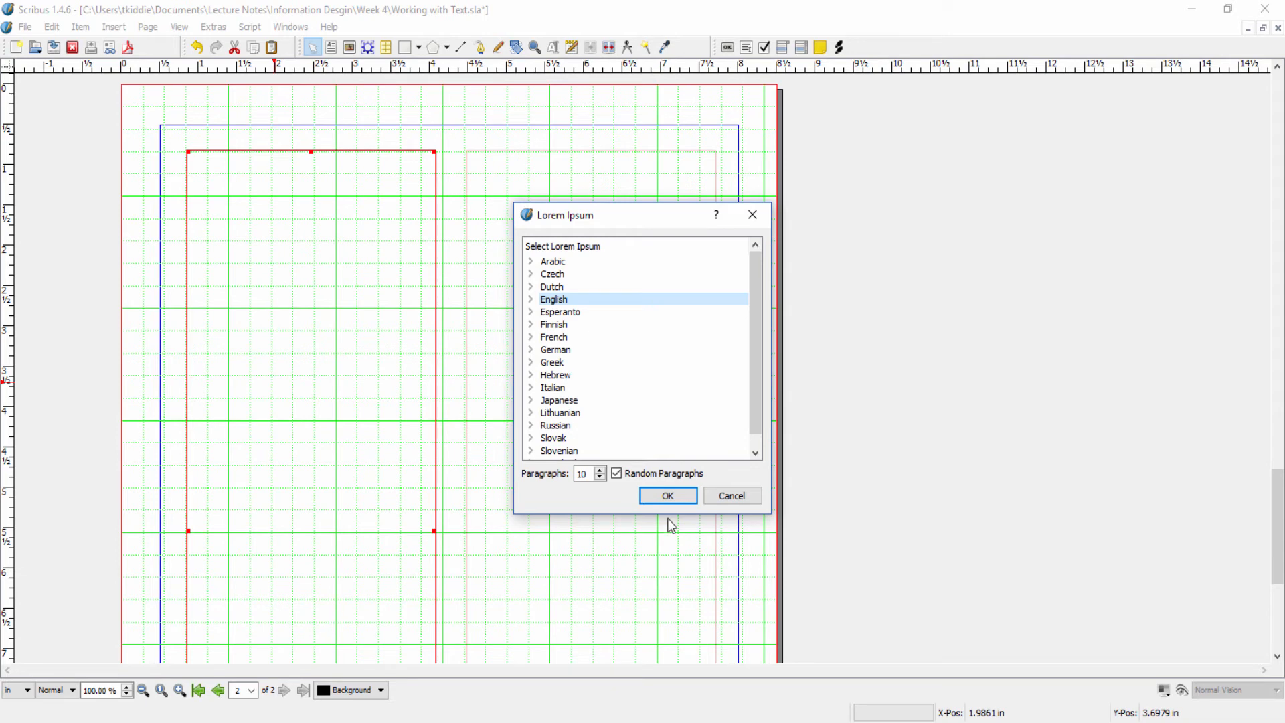
click(670, 500)
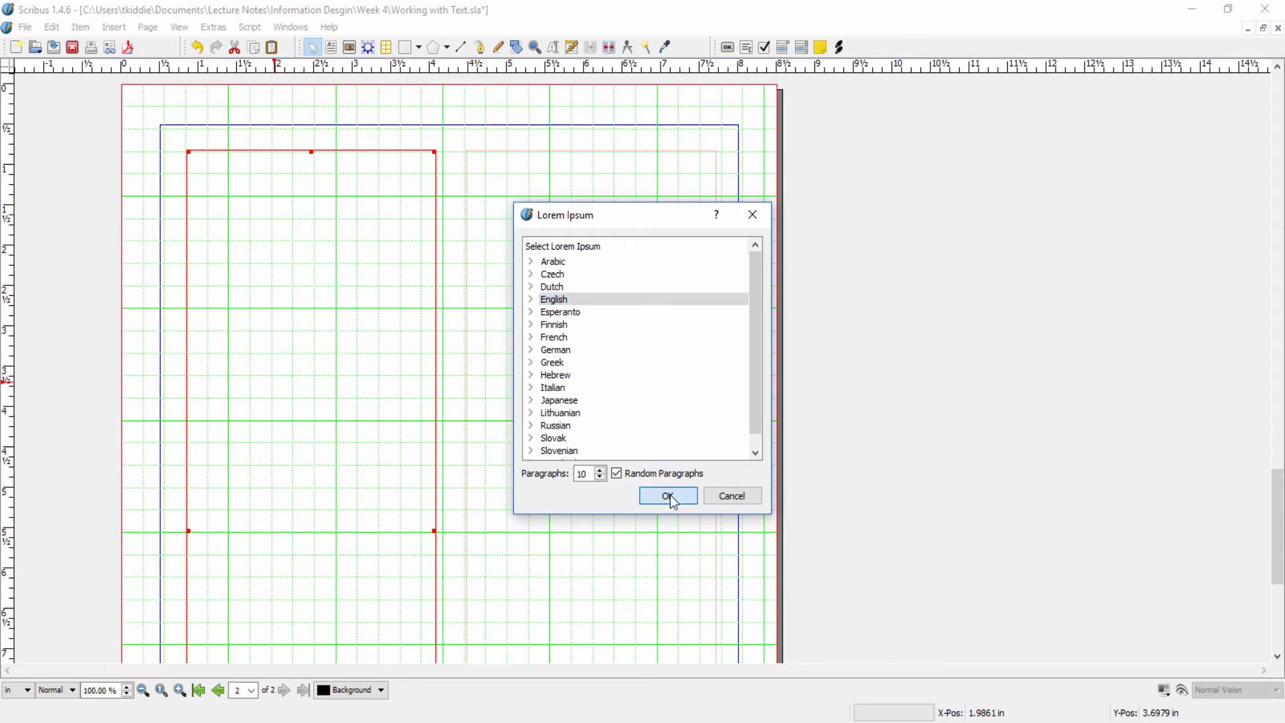
click(673, 502)
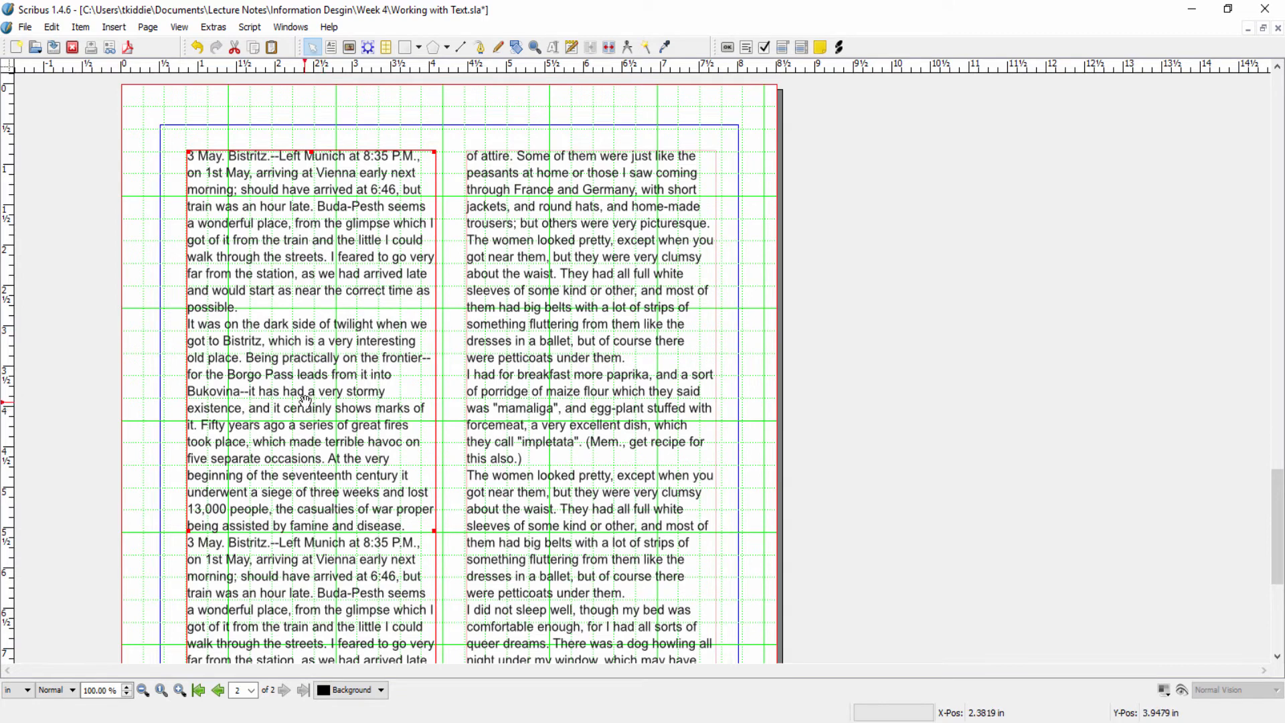
Clear all the sample text from the left text frame on page 2.
right_click(339, 382)
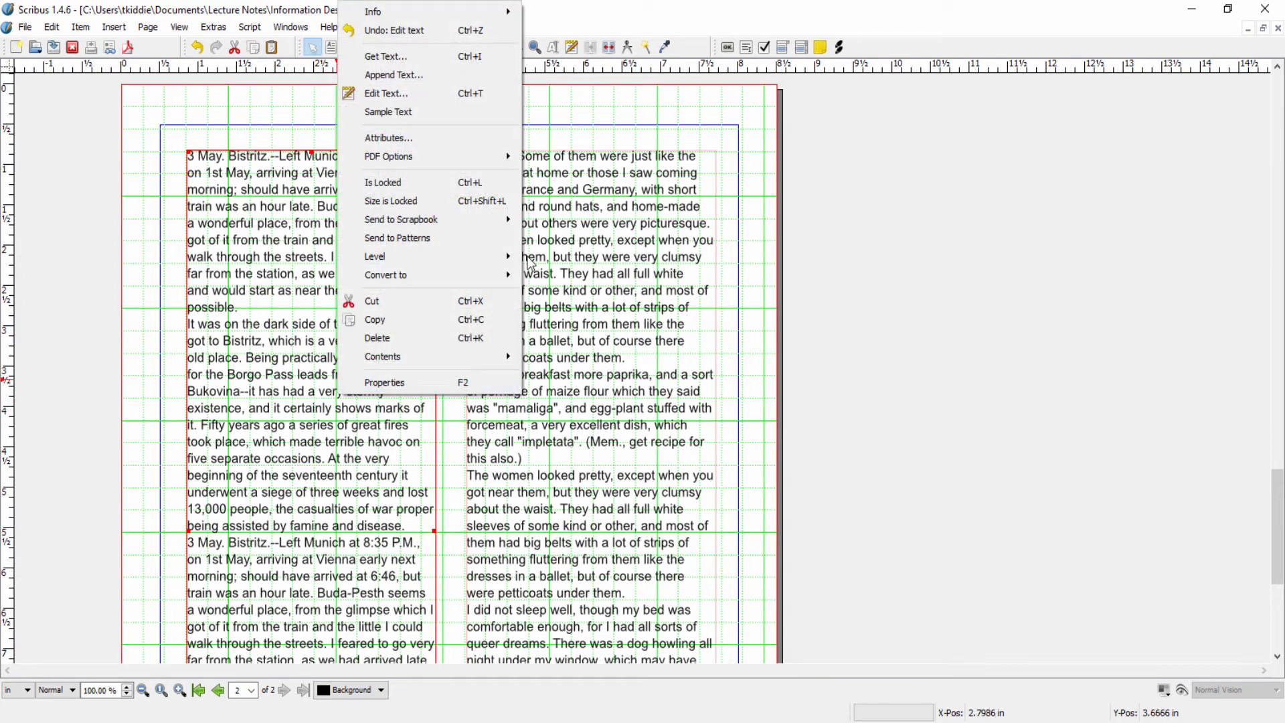
mouse_move(435, 364)
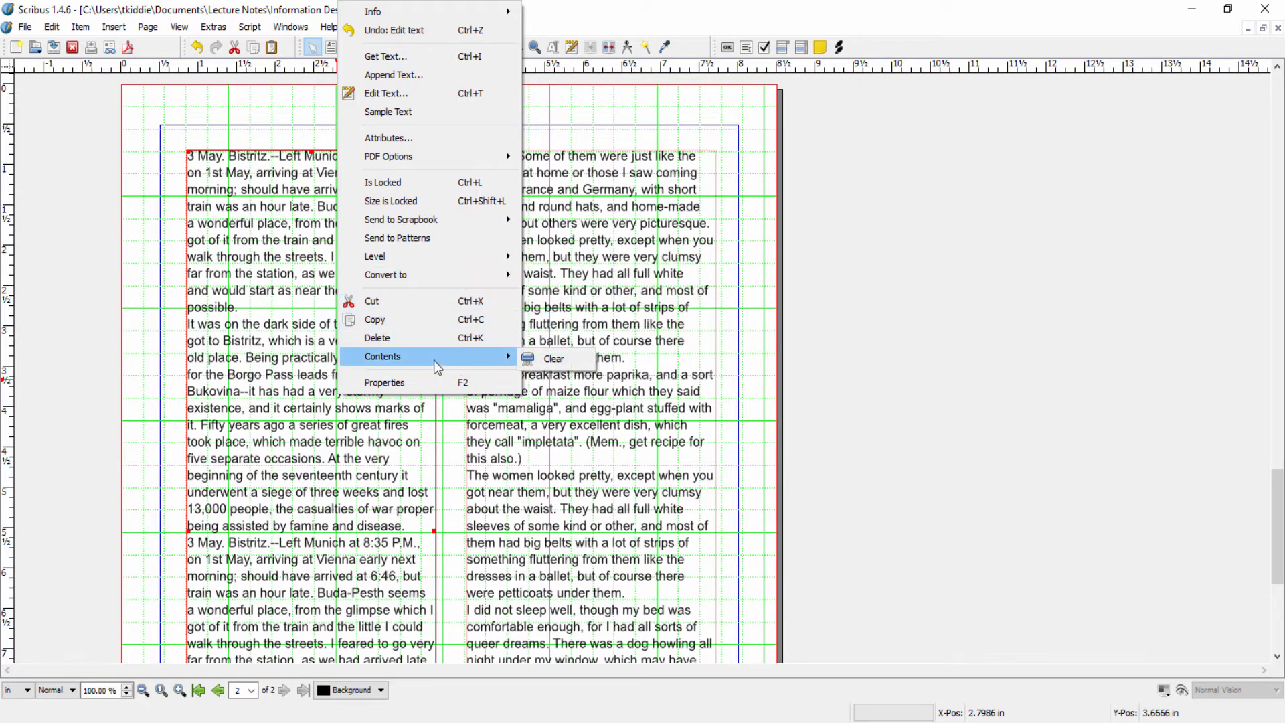
click(566, 362)
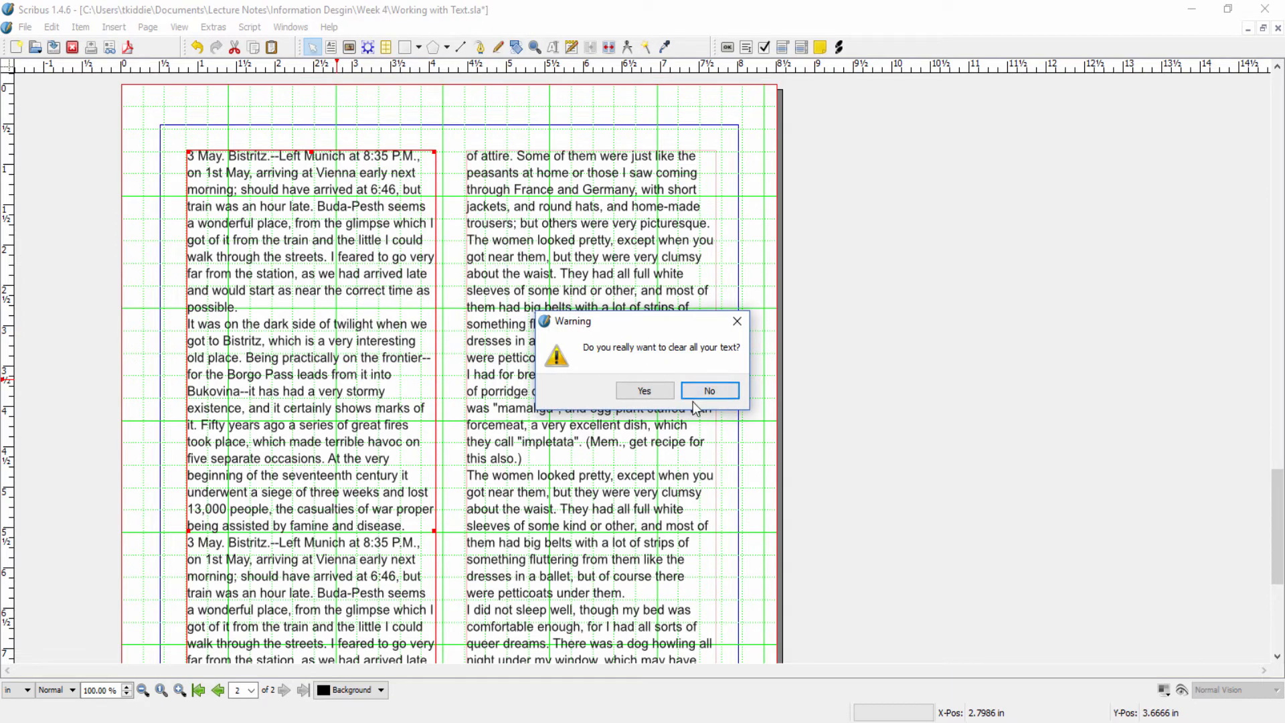
click(650, 401)
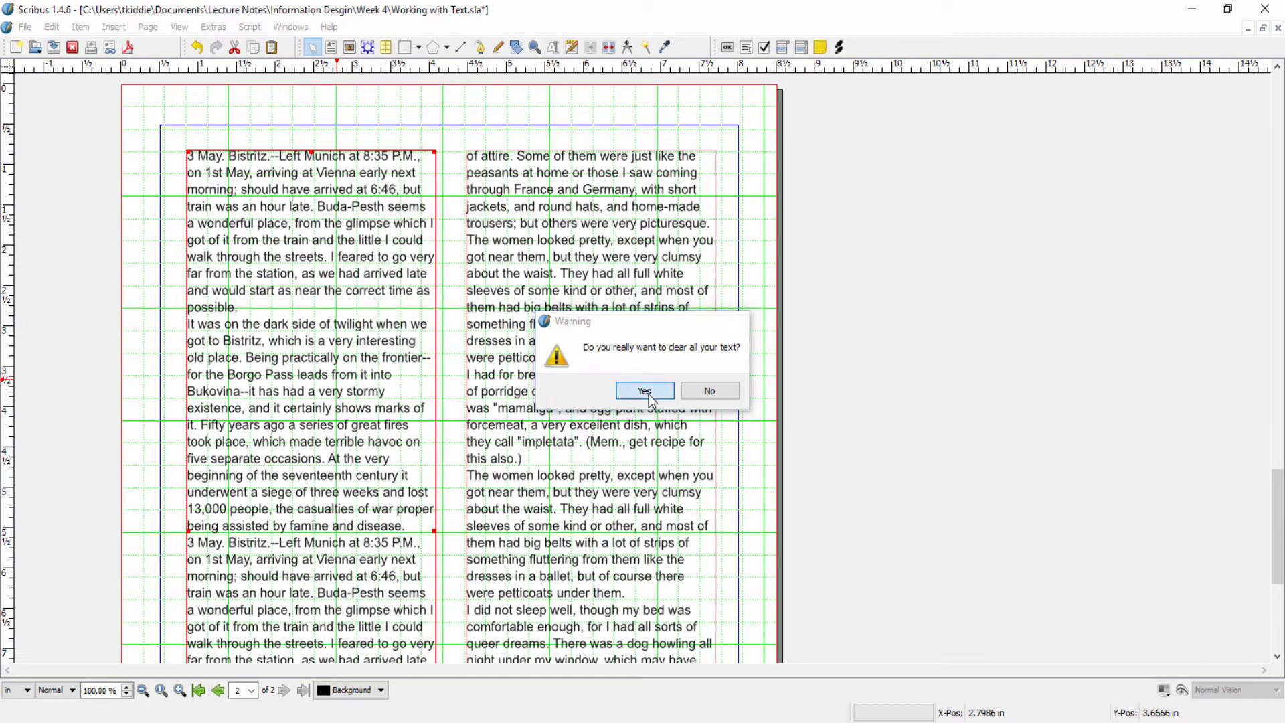
Return to page 1 and open the text properties of the left text frame.
click(200, 691)
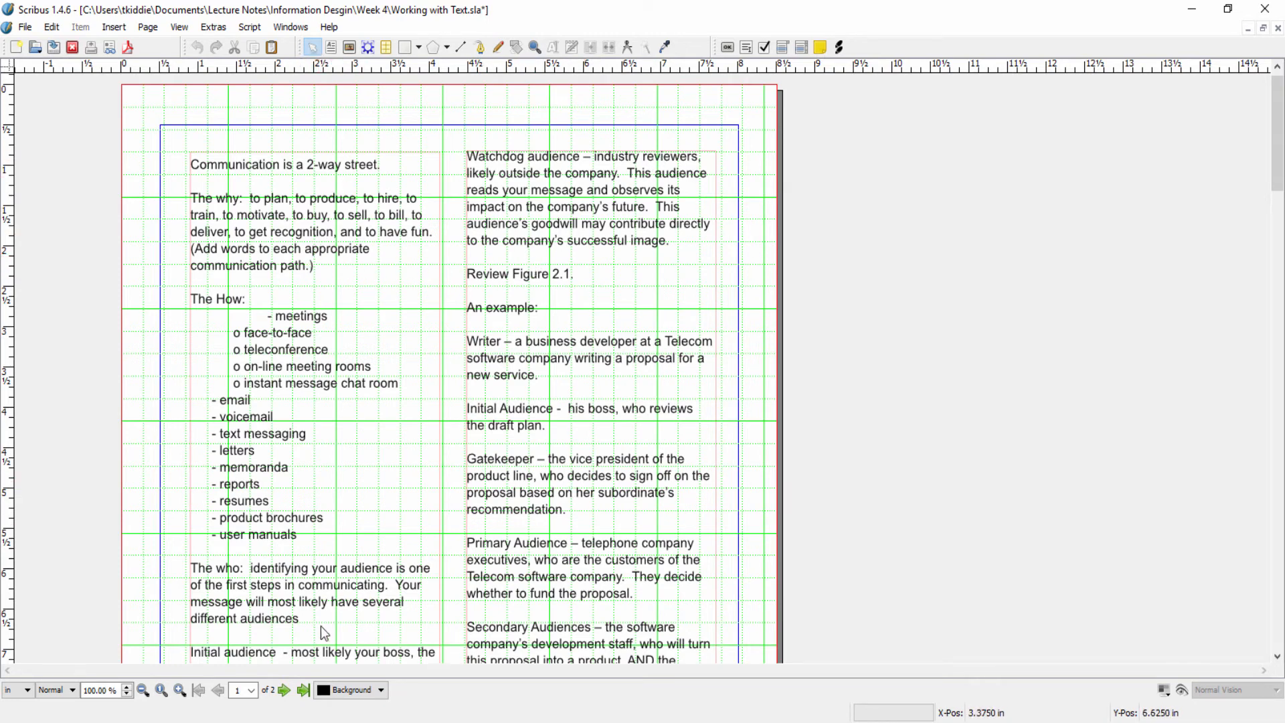
click(285, 690)
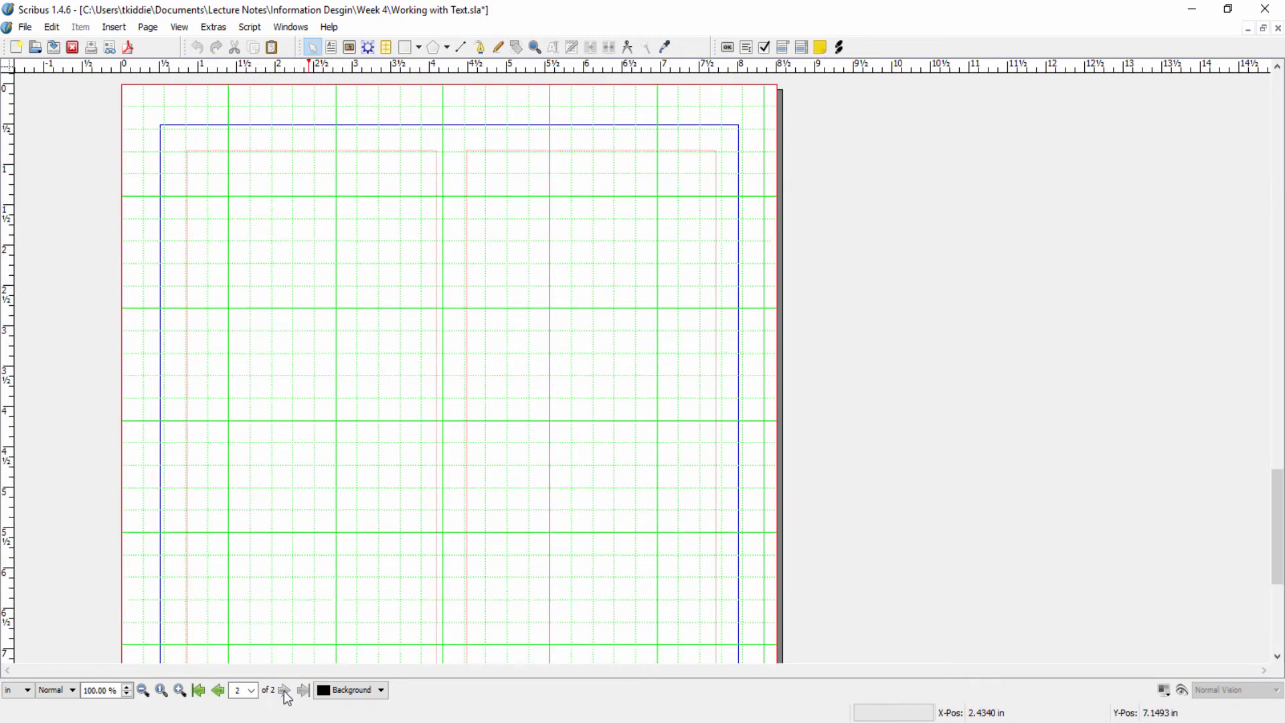
click(218, 692)
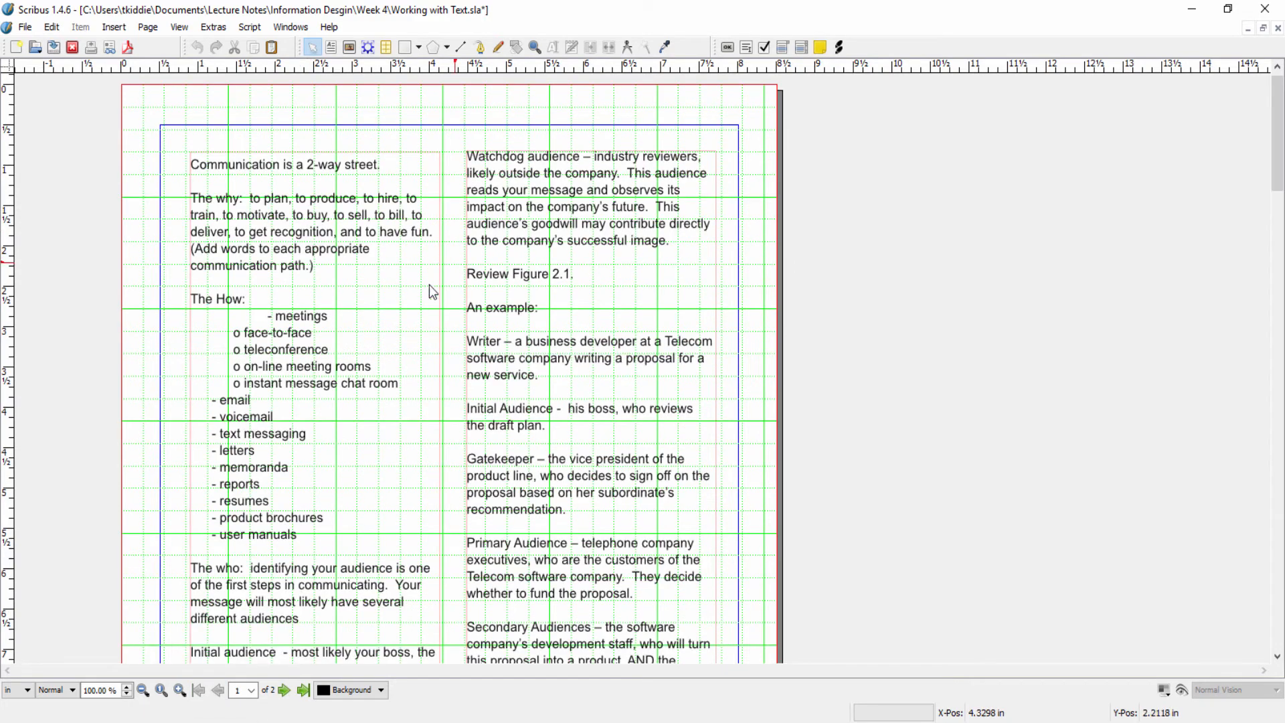
right_click(294, 208)
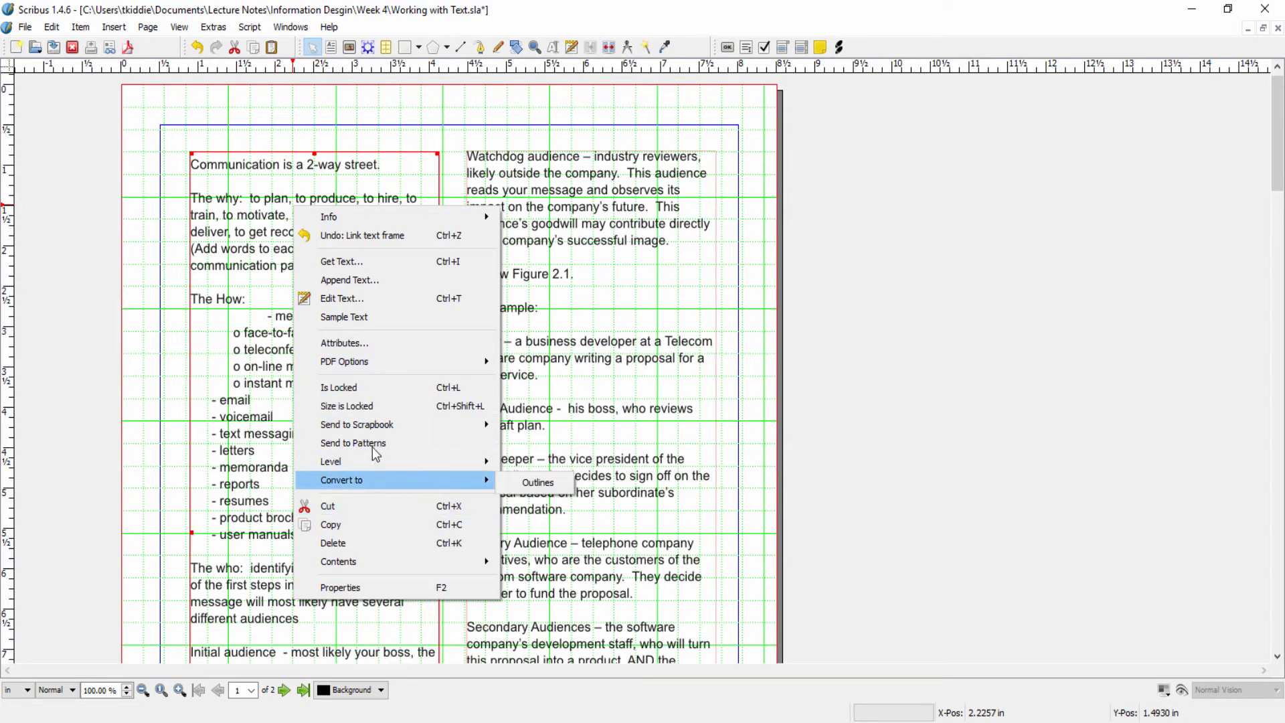
mouse_move(352, 469)
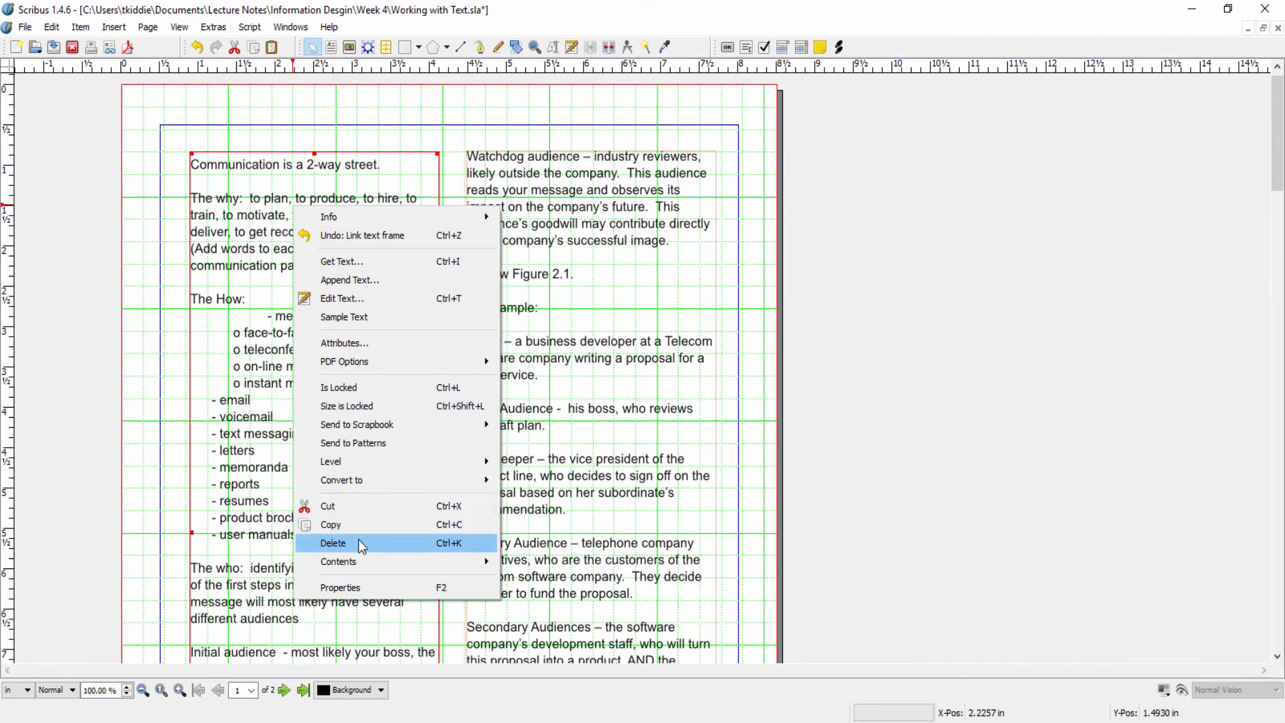
click(341, 588)
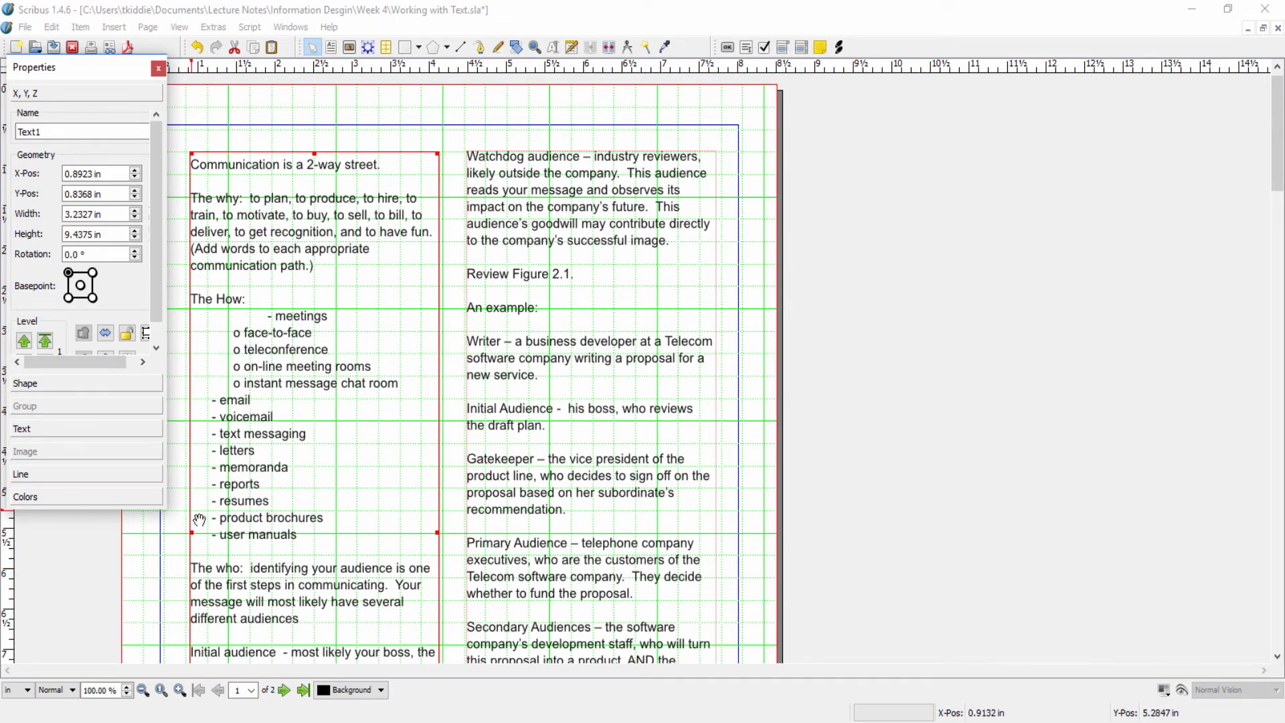
click(48, 430)
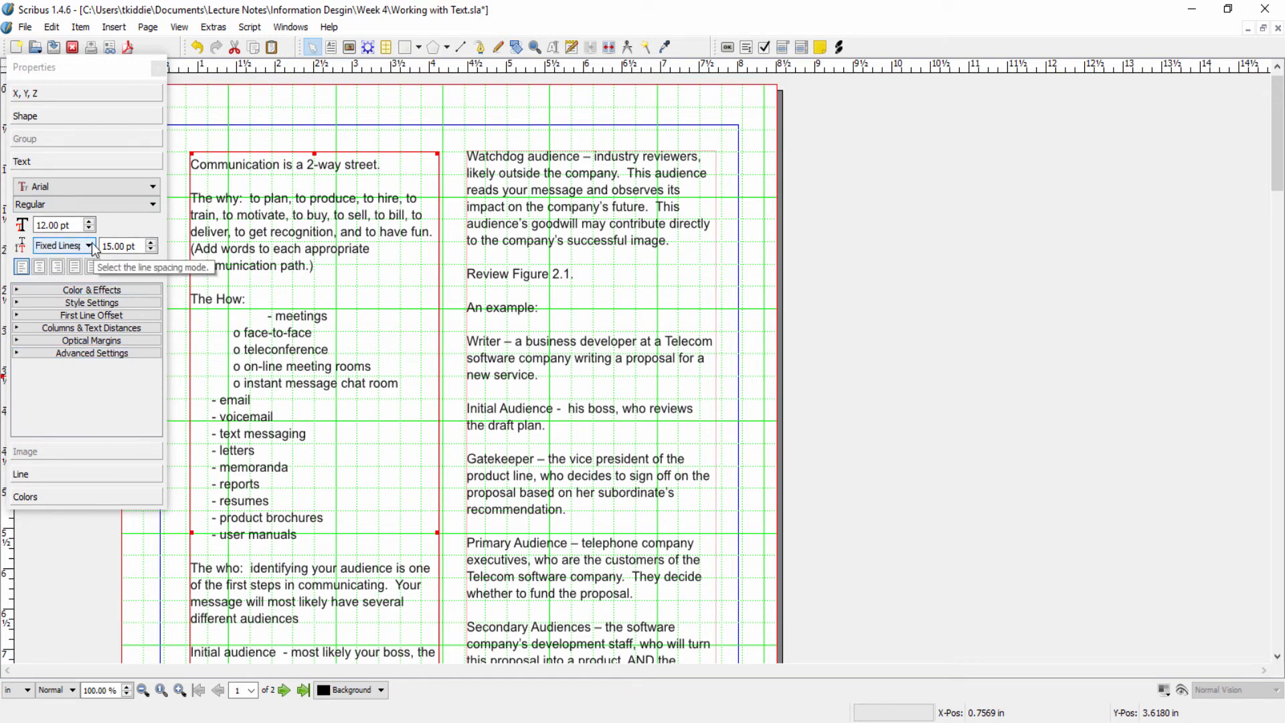
Set the fixed line spacing of the "The why" paragraph in page 1's left frame to 16 pt.
double_click(222, 205)
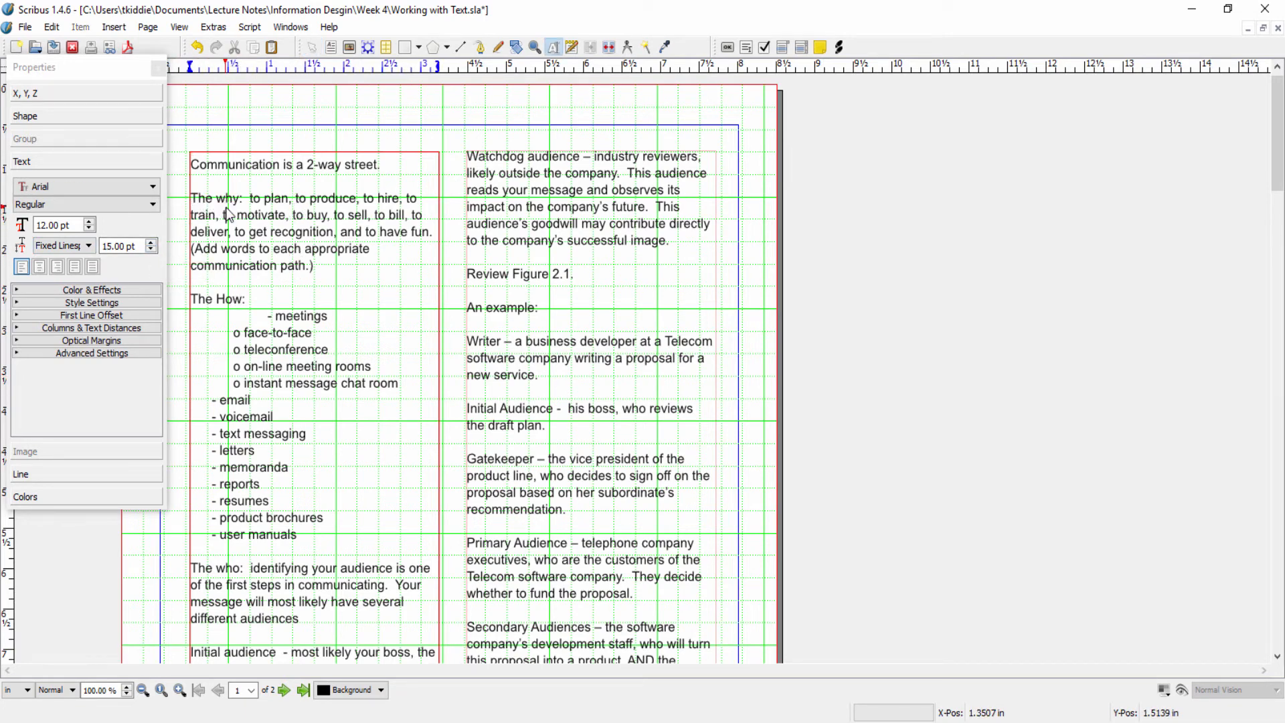
click(151, 249)
click(151, 250)
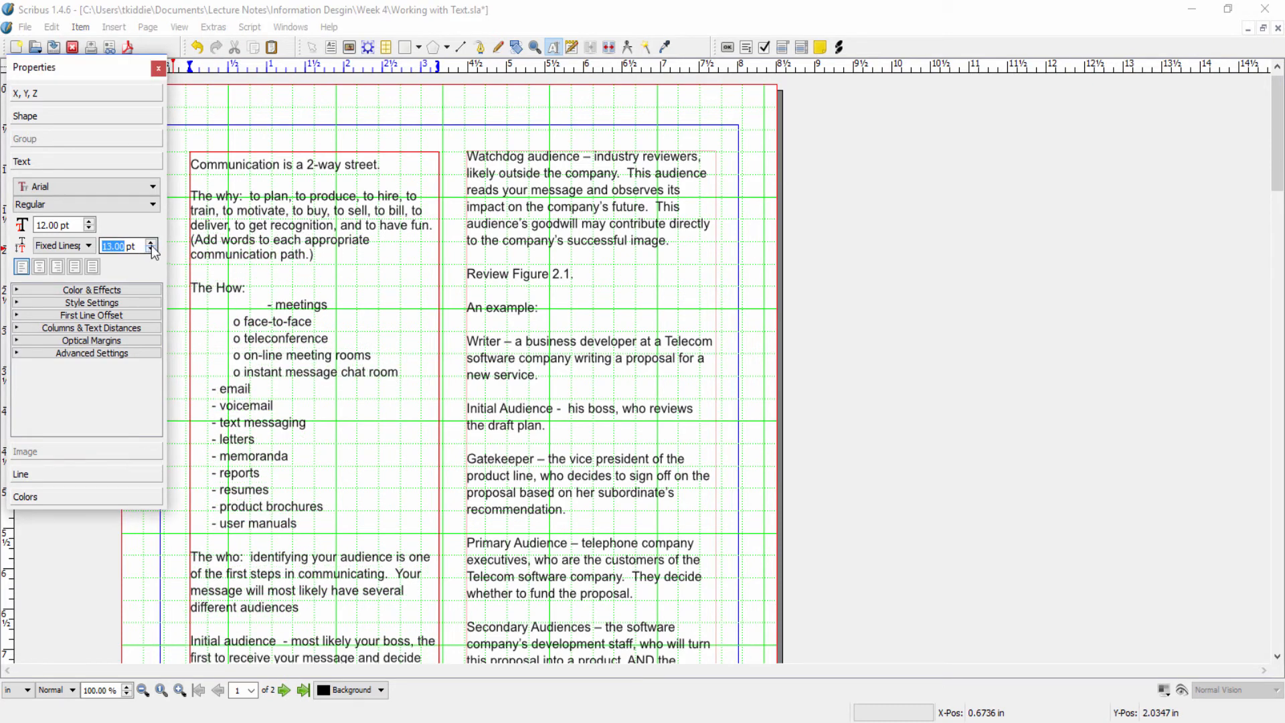
click(153, 242)
click(152, 242)
click(153, 242)
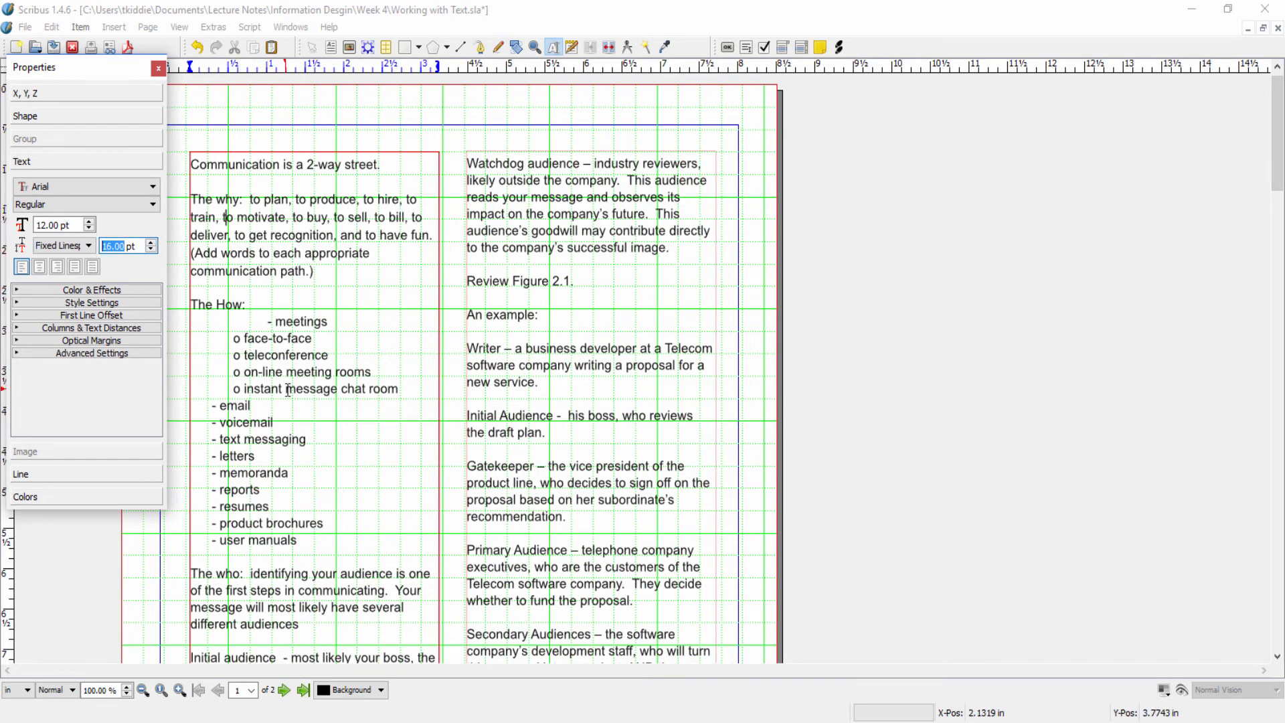
Expand the text's Color & Effects settings, and move the Properties palette off the page and widen it so all its options fit.
click(103, 289)
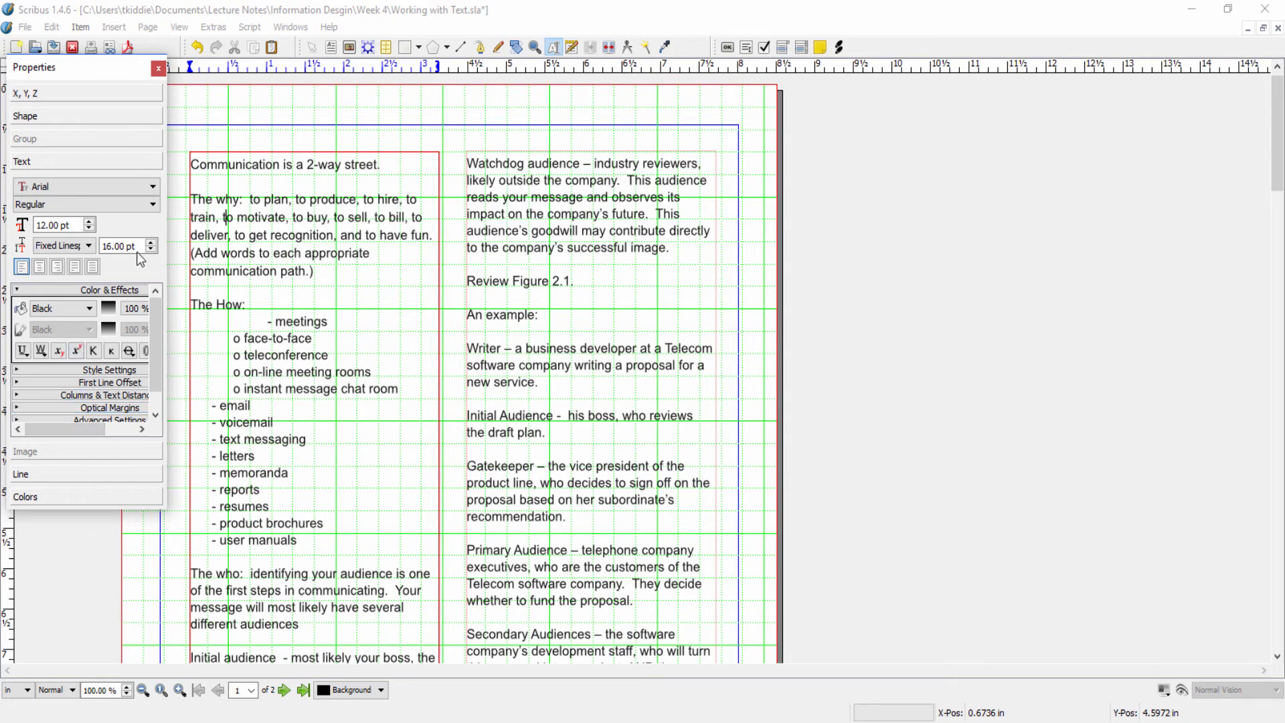
drag(83, 73, 946, 128)
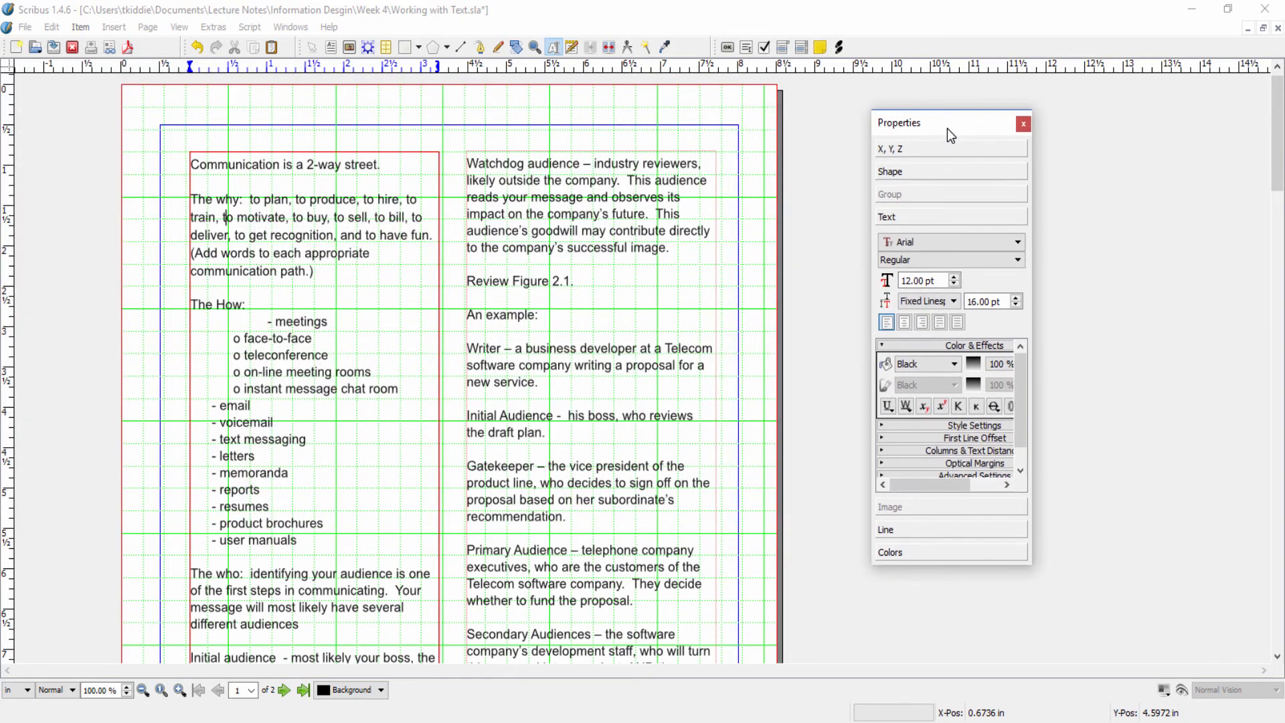
drag(1031, 495, 1097, 492)
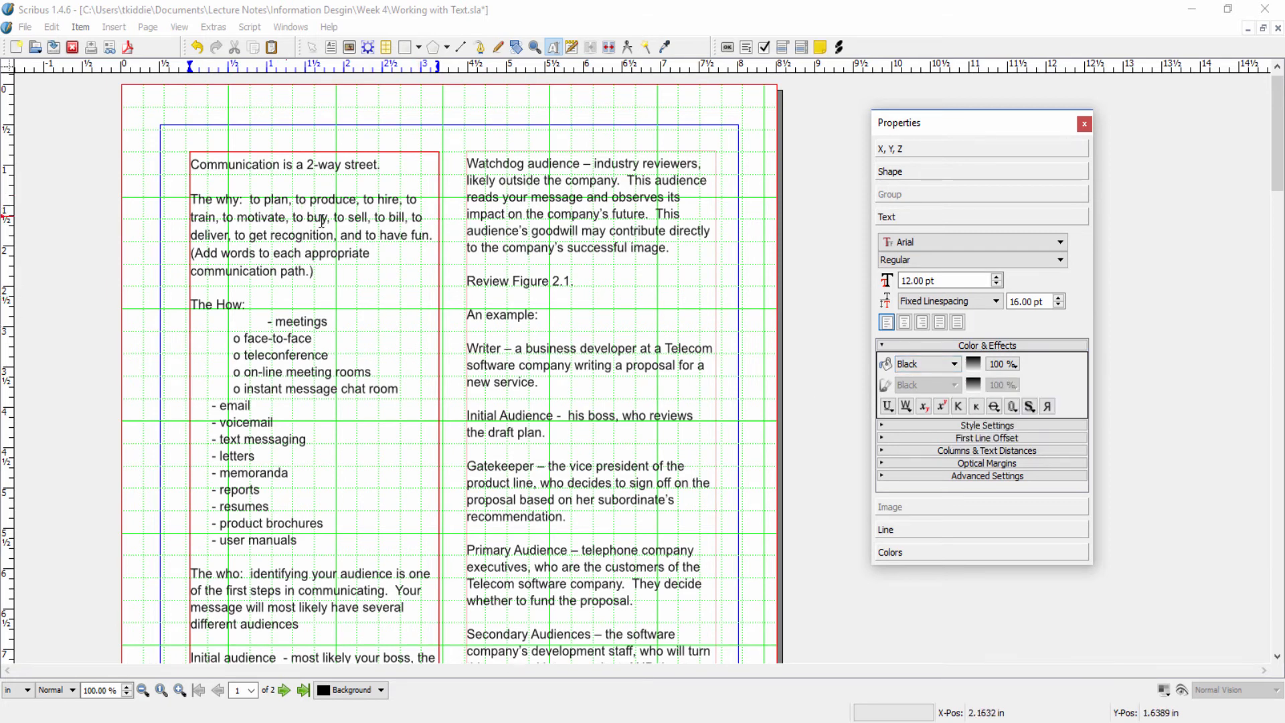
click(1015, 365)
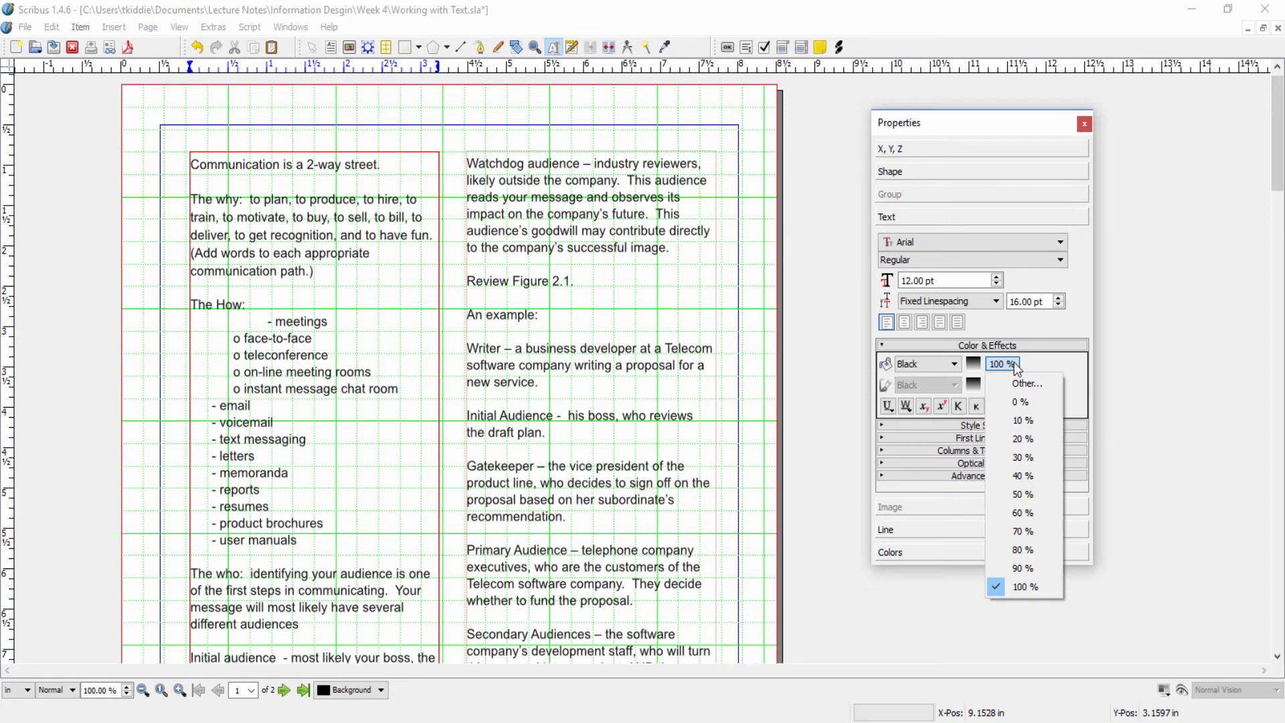
click(1188, 374)
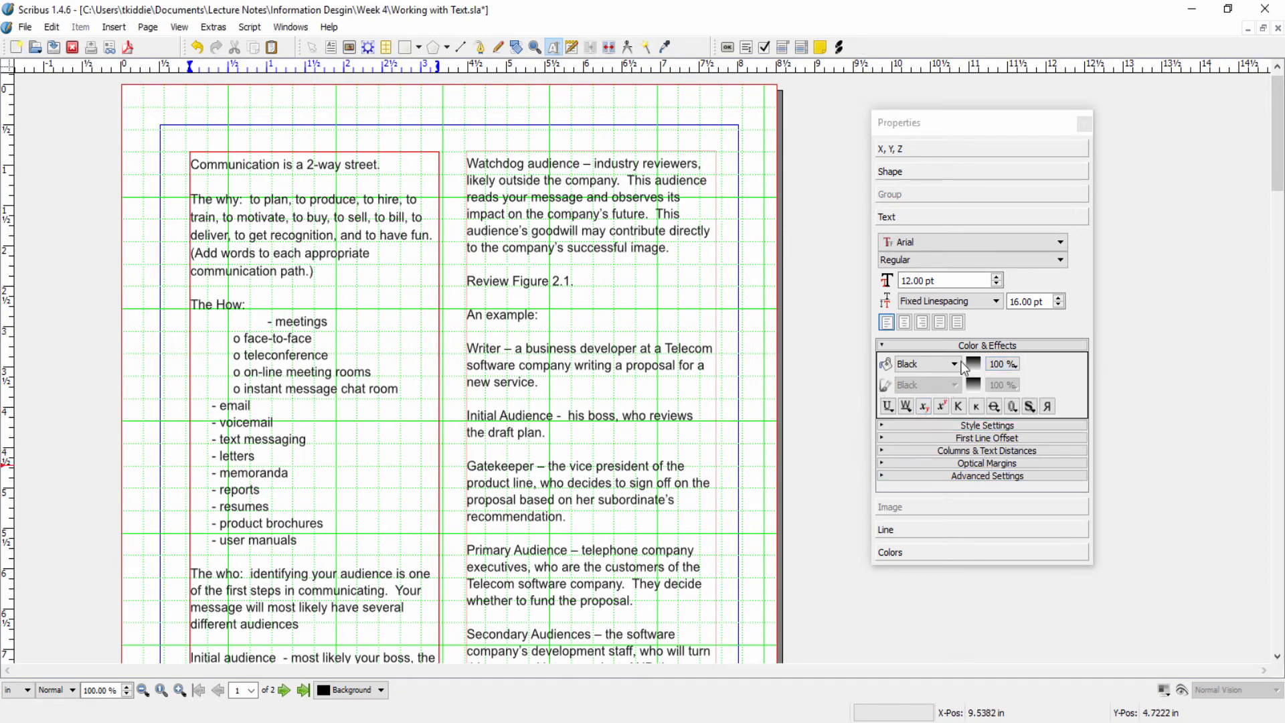
click(959, 392)
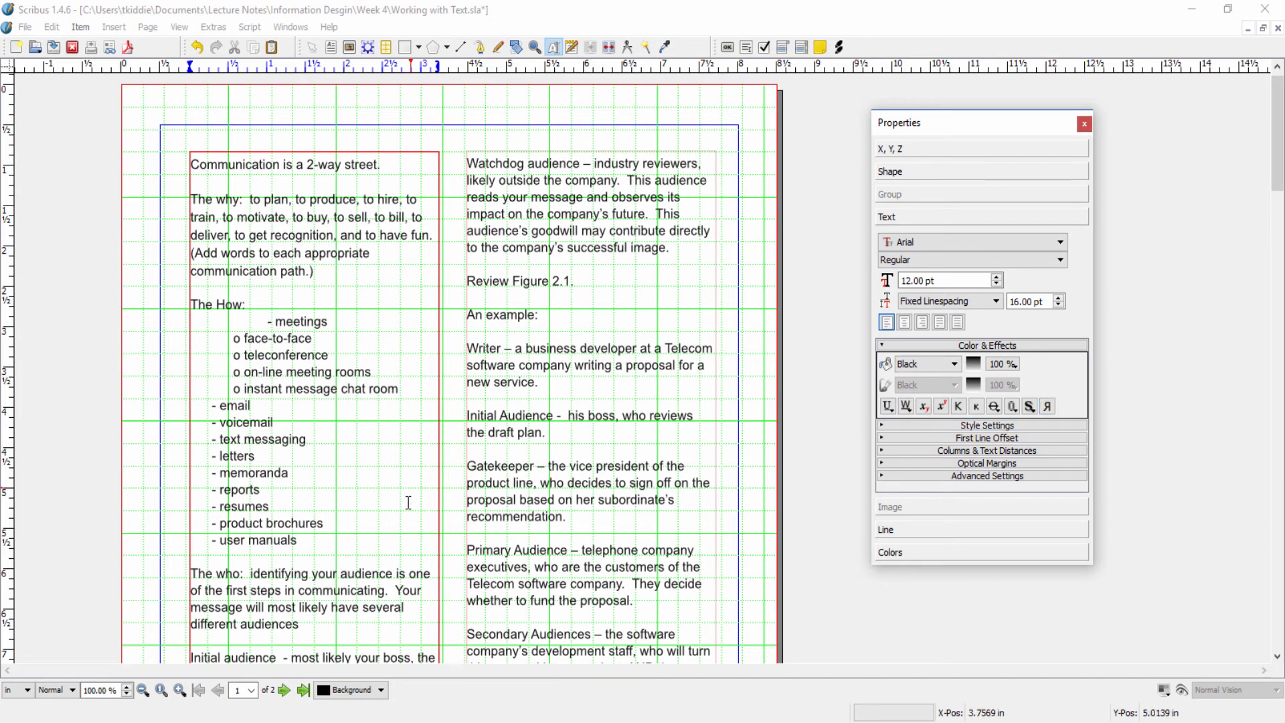
Underline the words "Initial audience" in the left frame on page 1.
scroll(346, 488, down, 3)
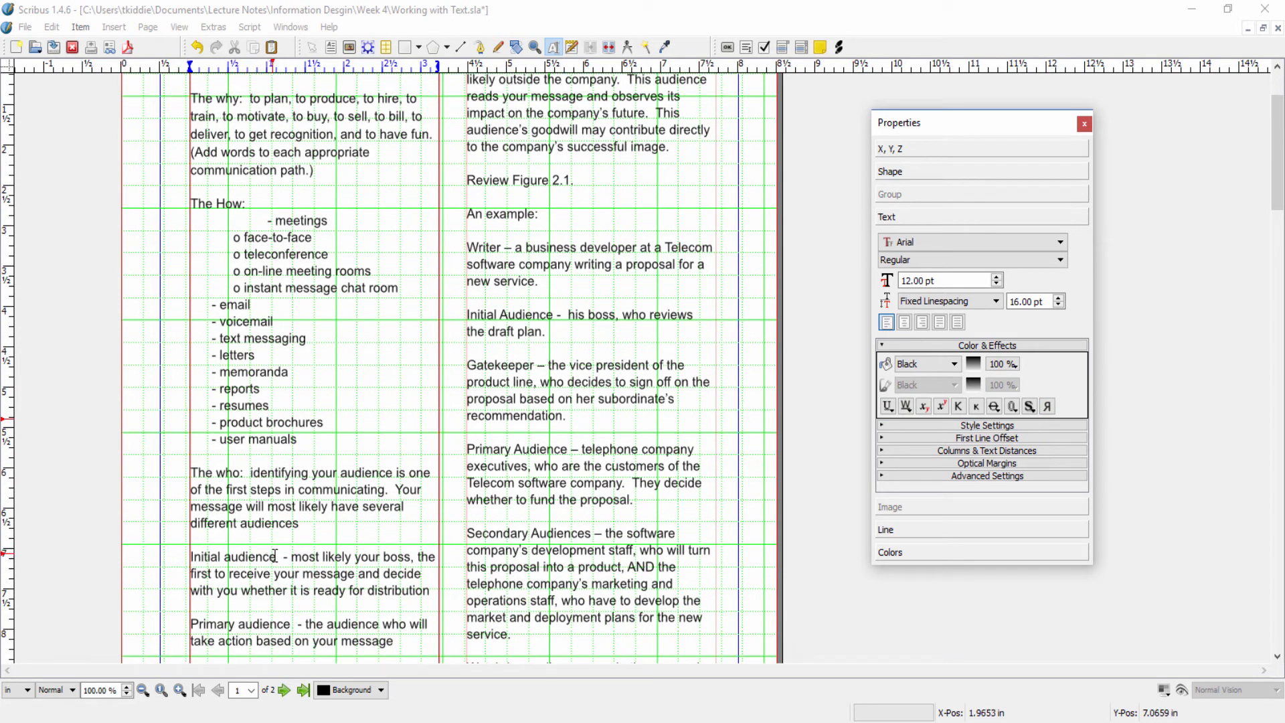
drag(278, 557, 191, 557)
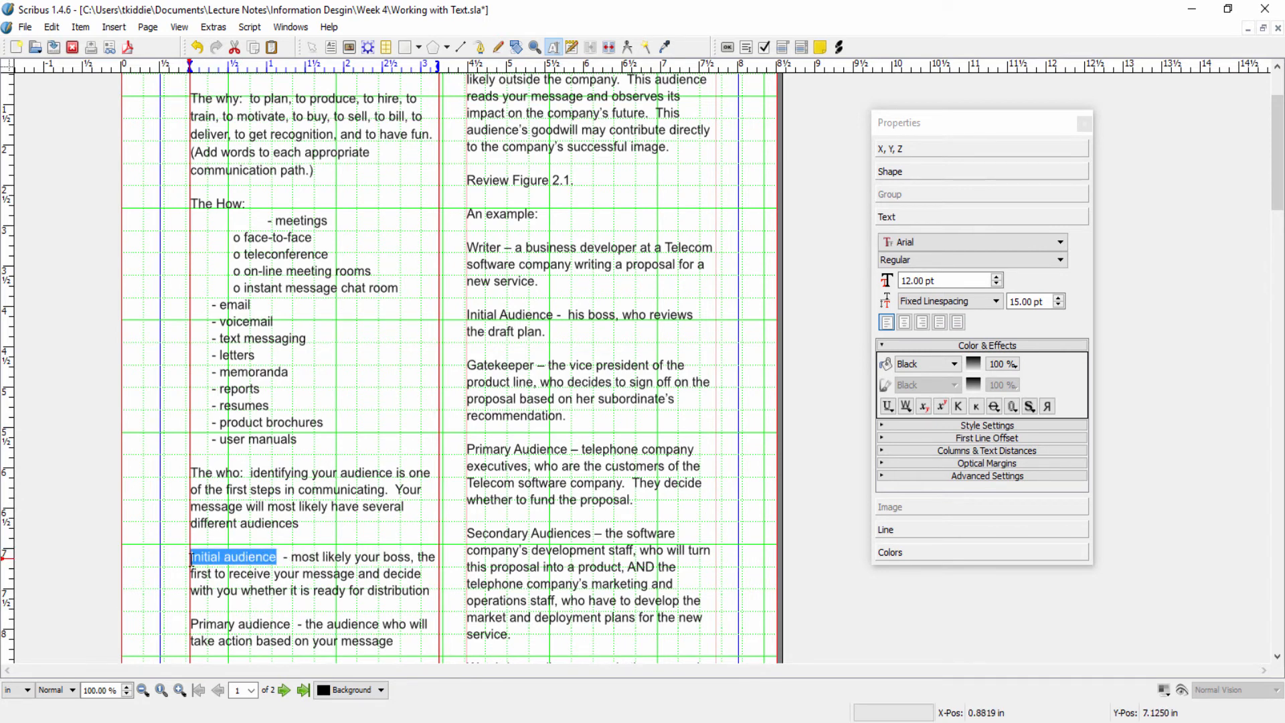
click(888, 407)
click(888, 407)
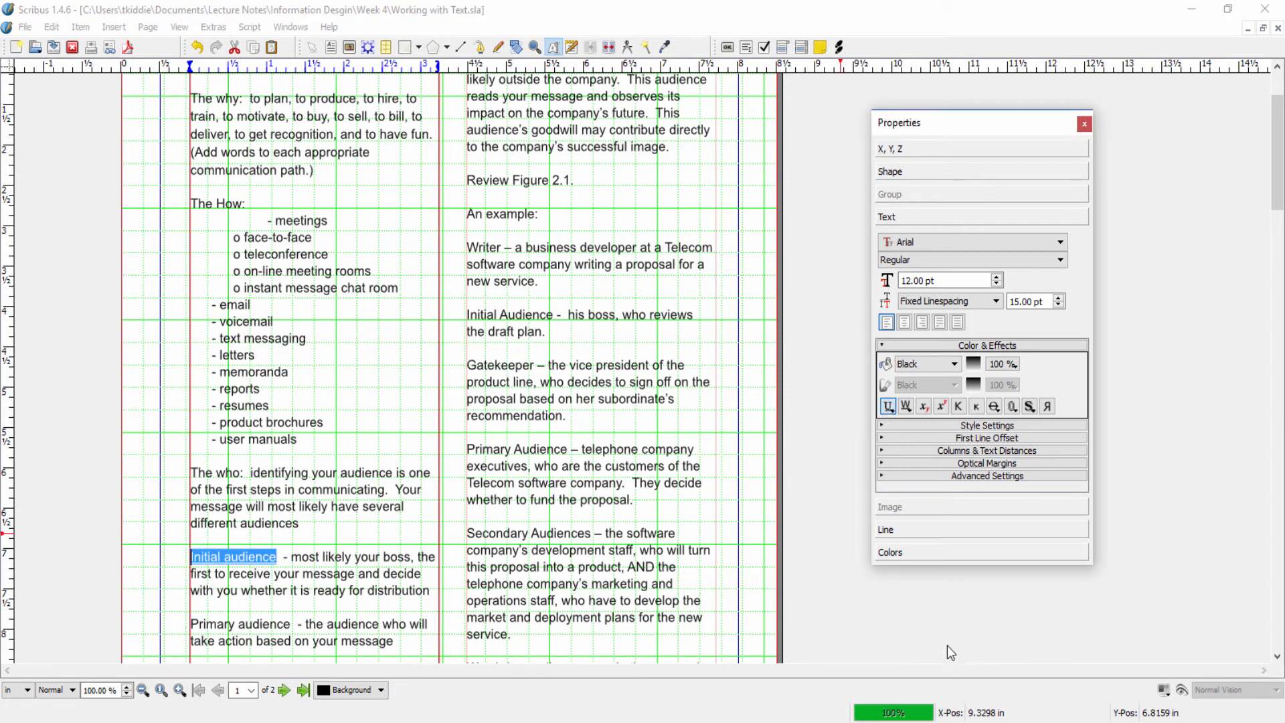
click(288, 590)
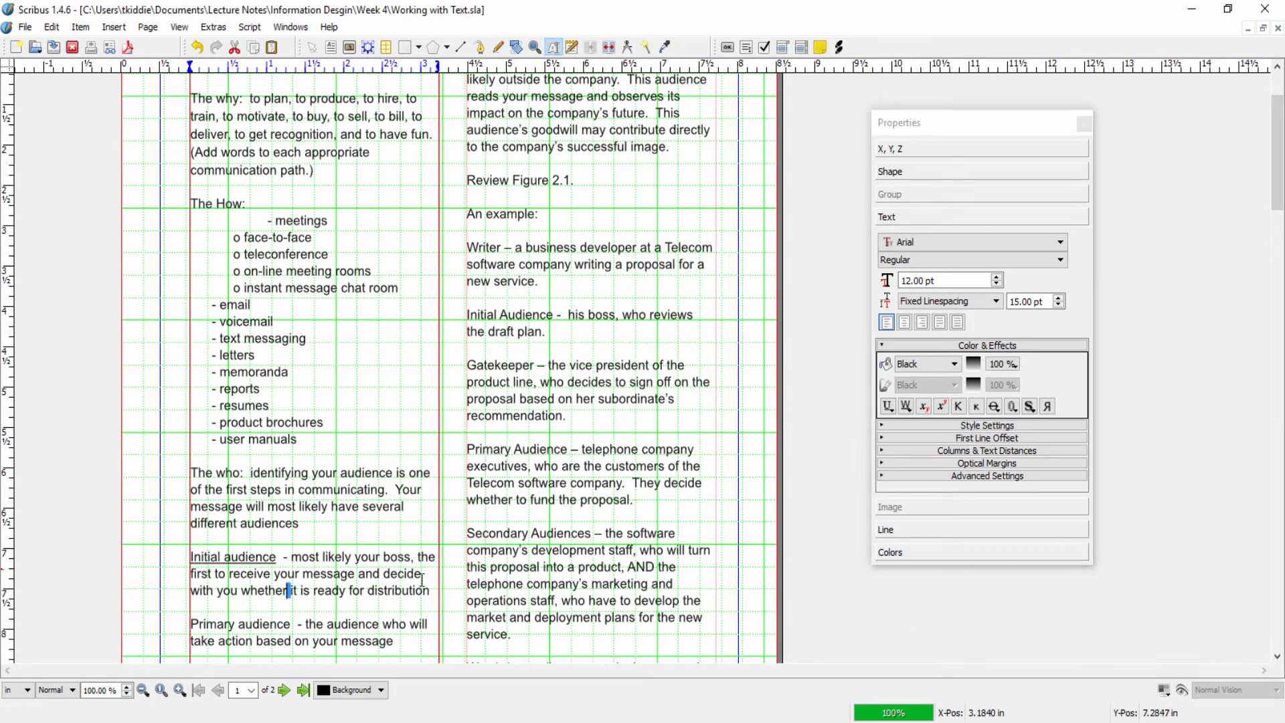
Underline the words "Primary audience" in the left frame on page 1.
scroll(177, 594, down, 1)
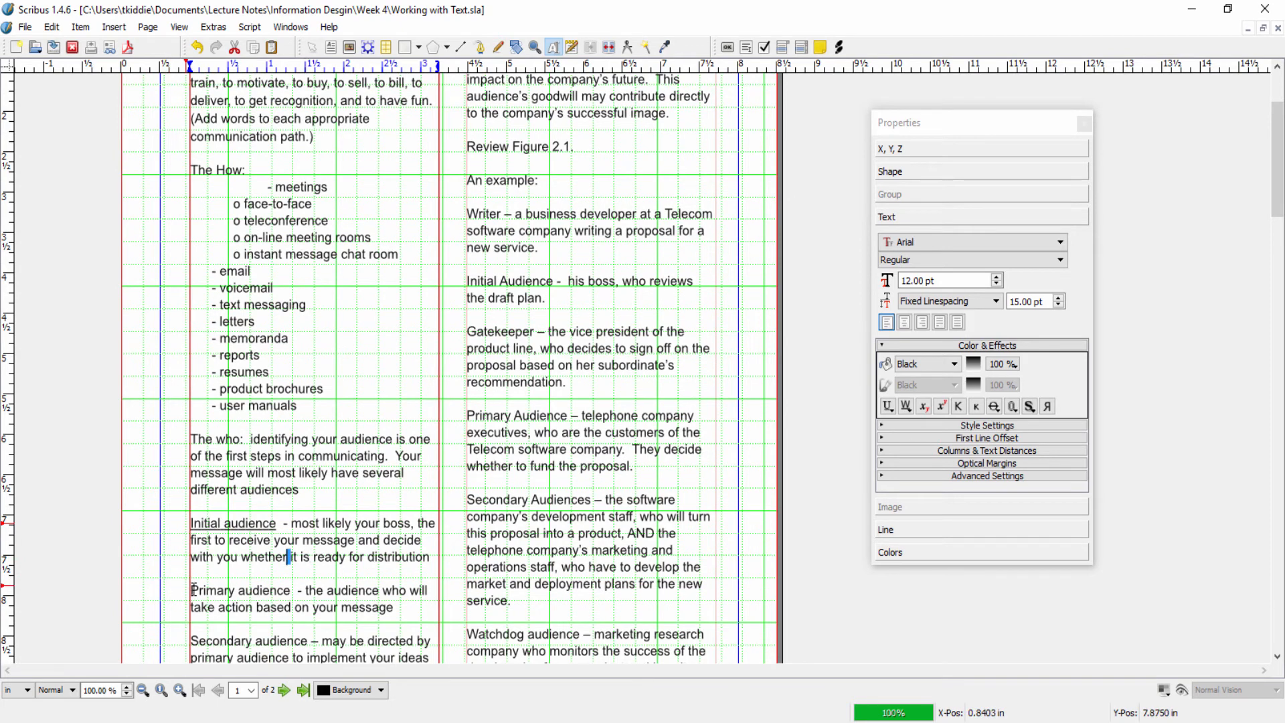
drag(192, 590, 290, 590)
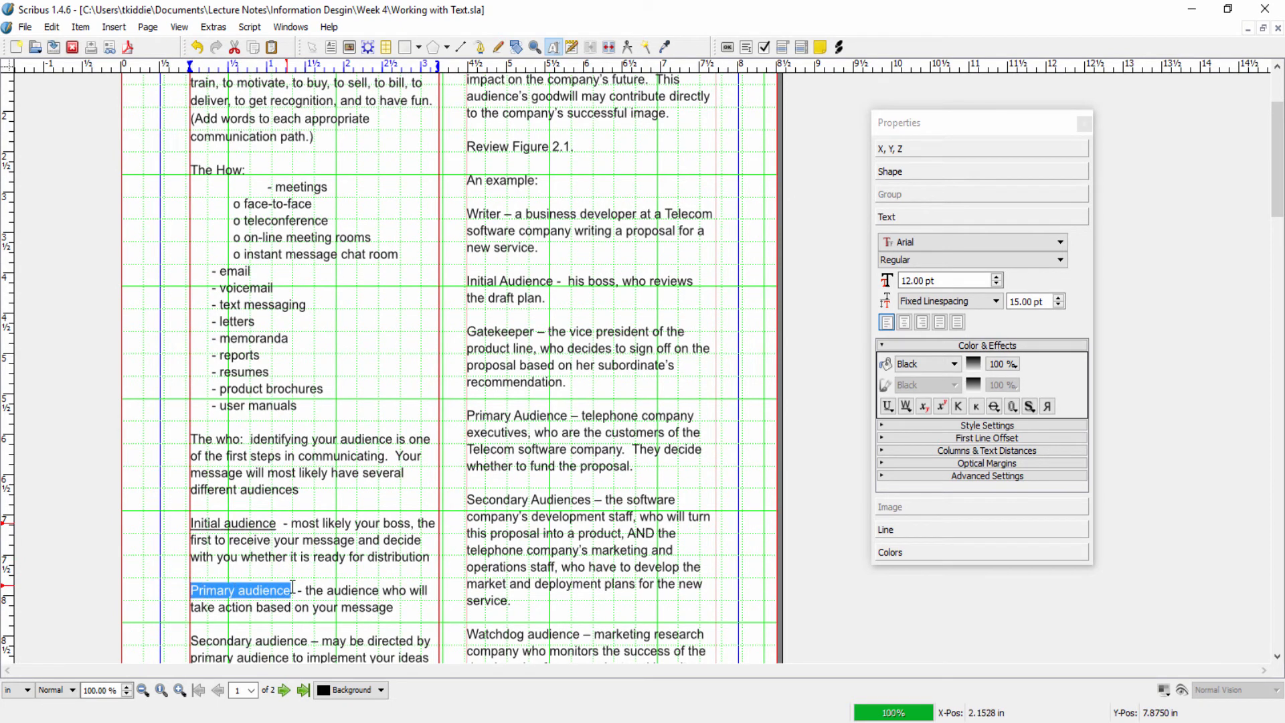
click(895, 409)
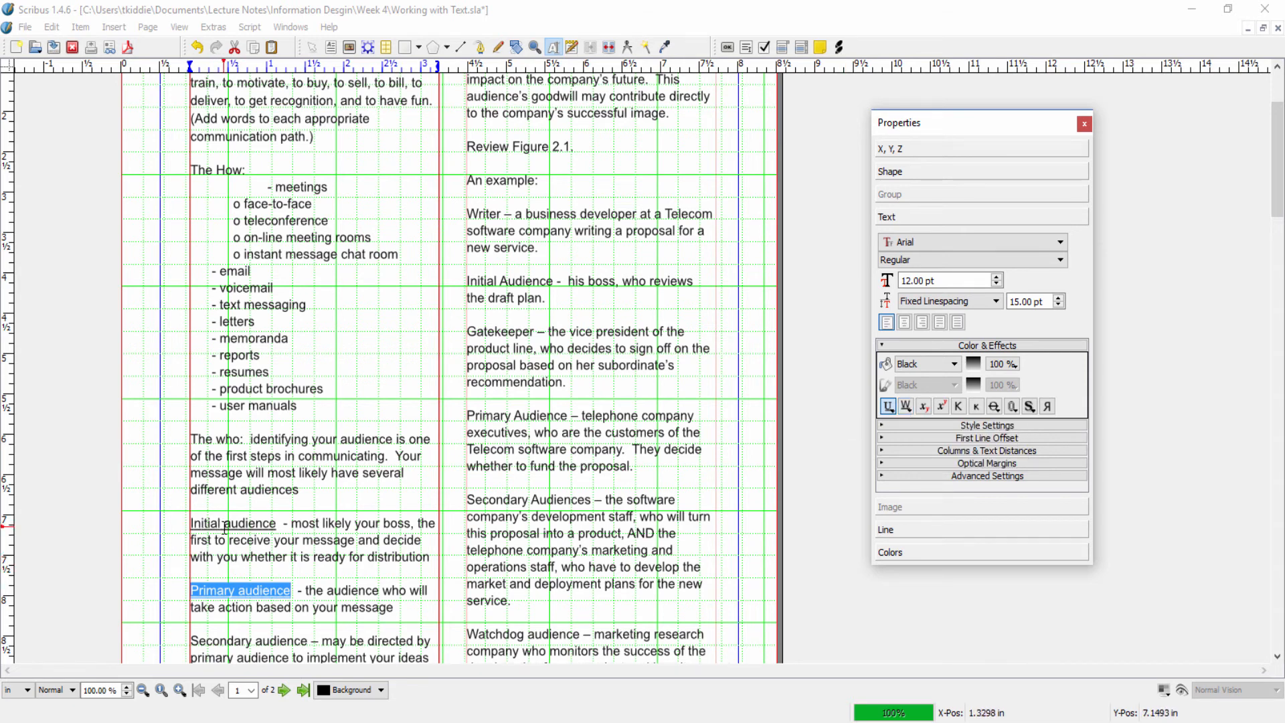
click(895, 405)
Examine the paragraph and character styles offered for the selected text in Style Settings, and collapse that section.
click(1015, 425)
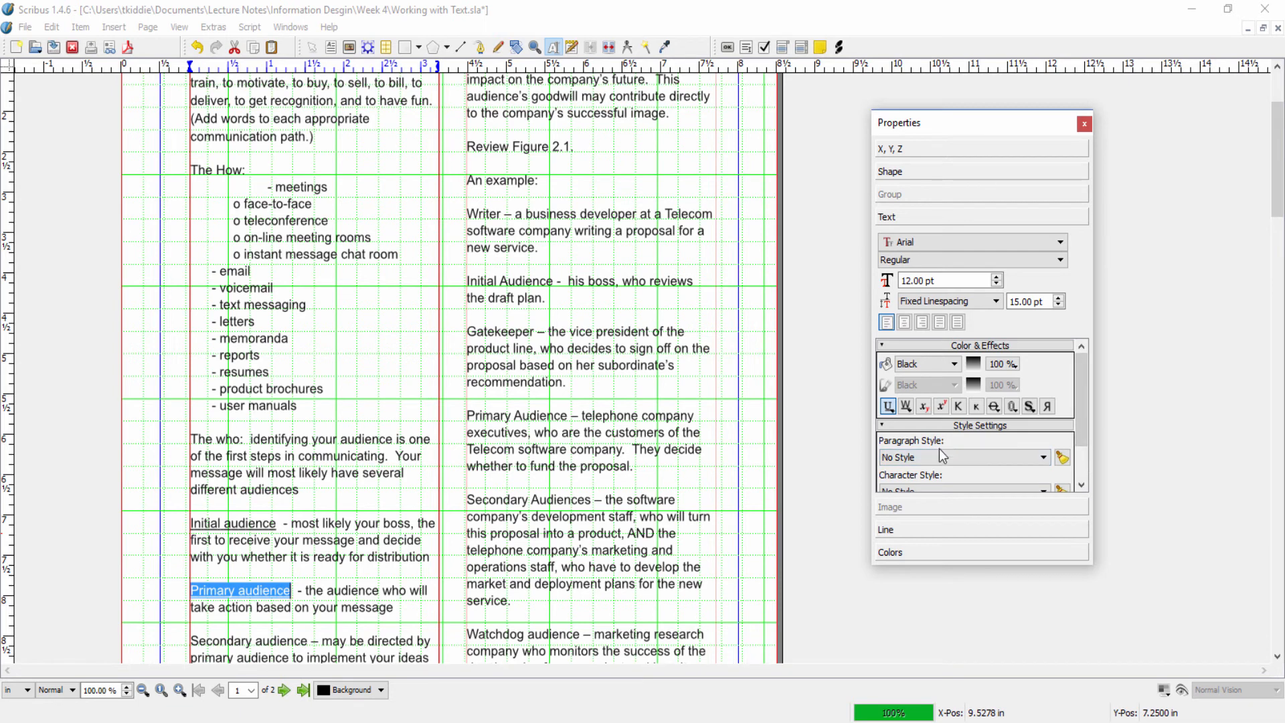
drag(1086, 439, 1086, 447)
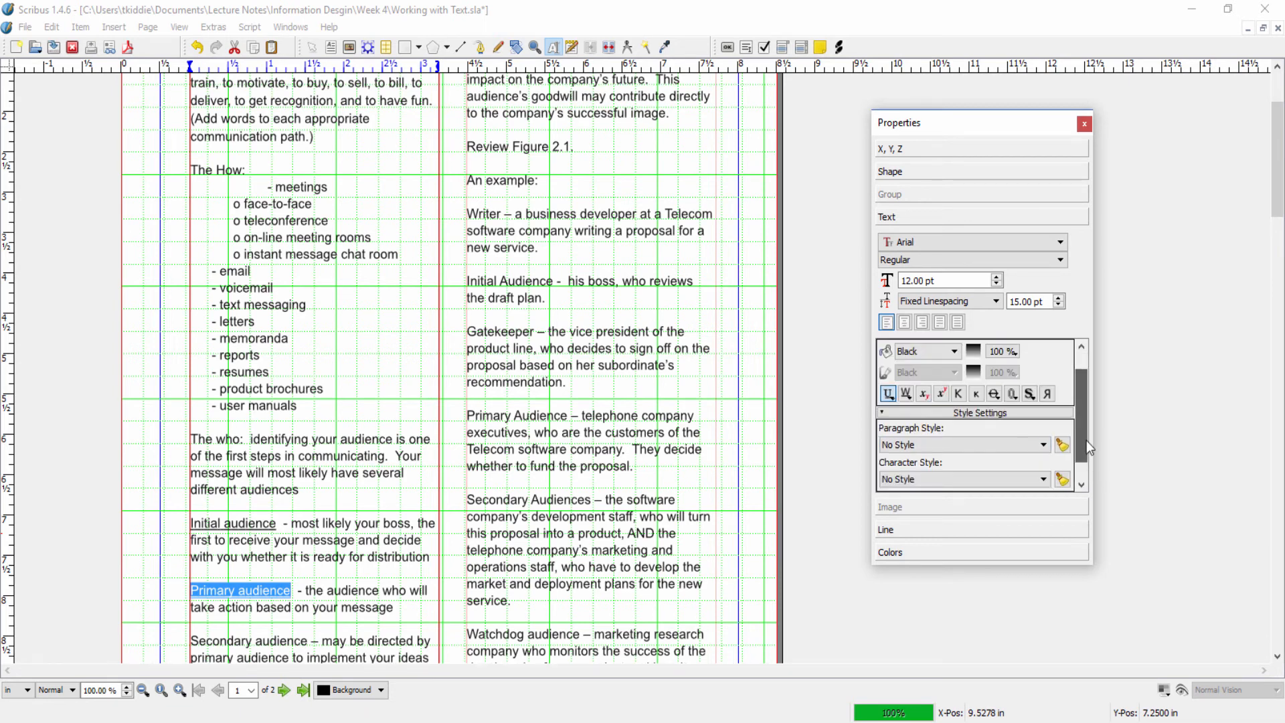
click(1042, 482)
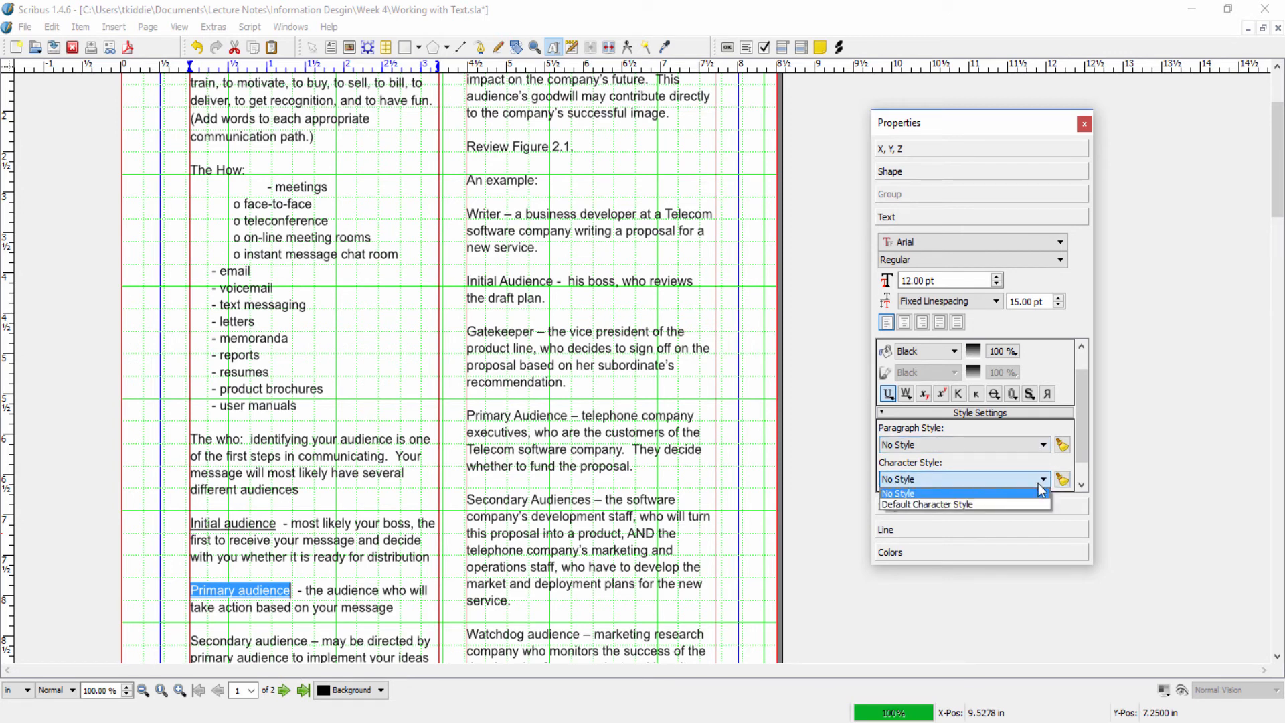
click(1044, 447)
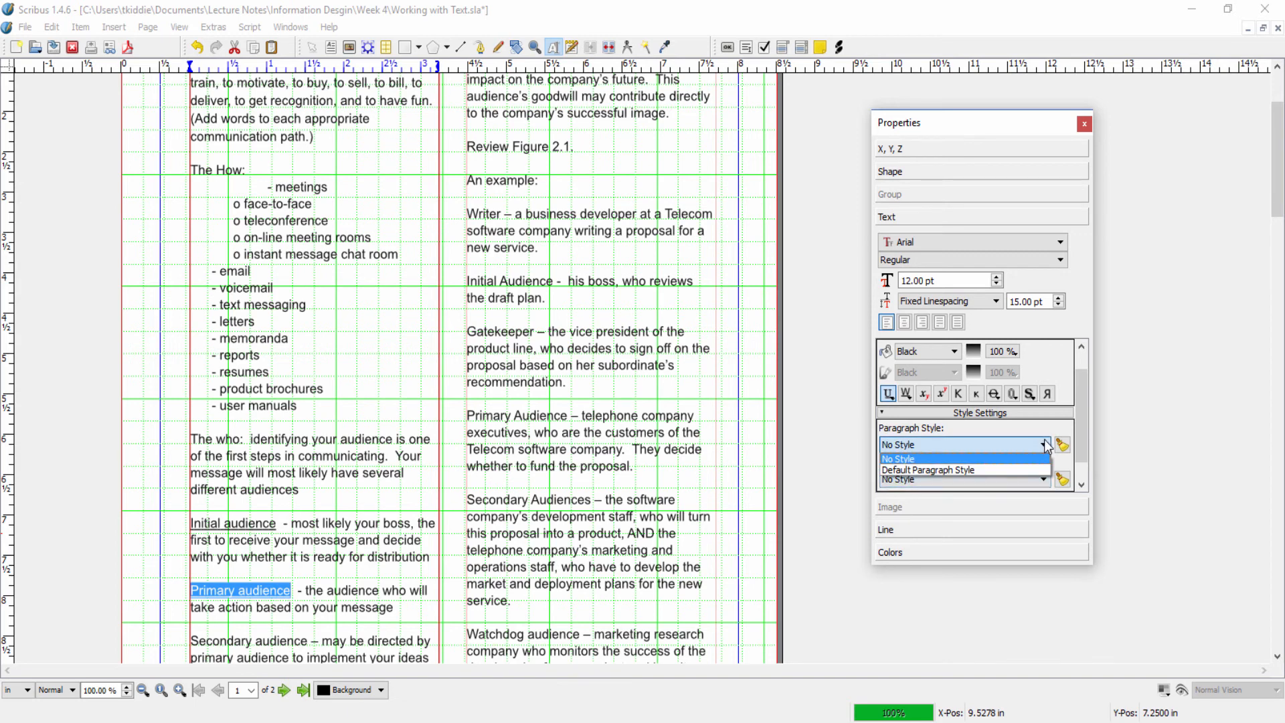
click(1044, 447)
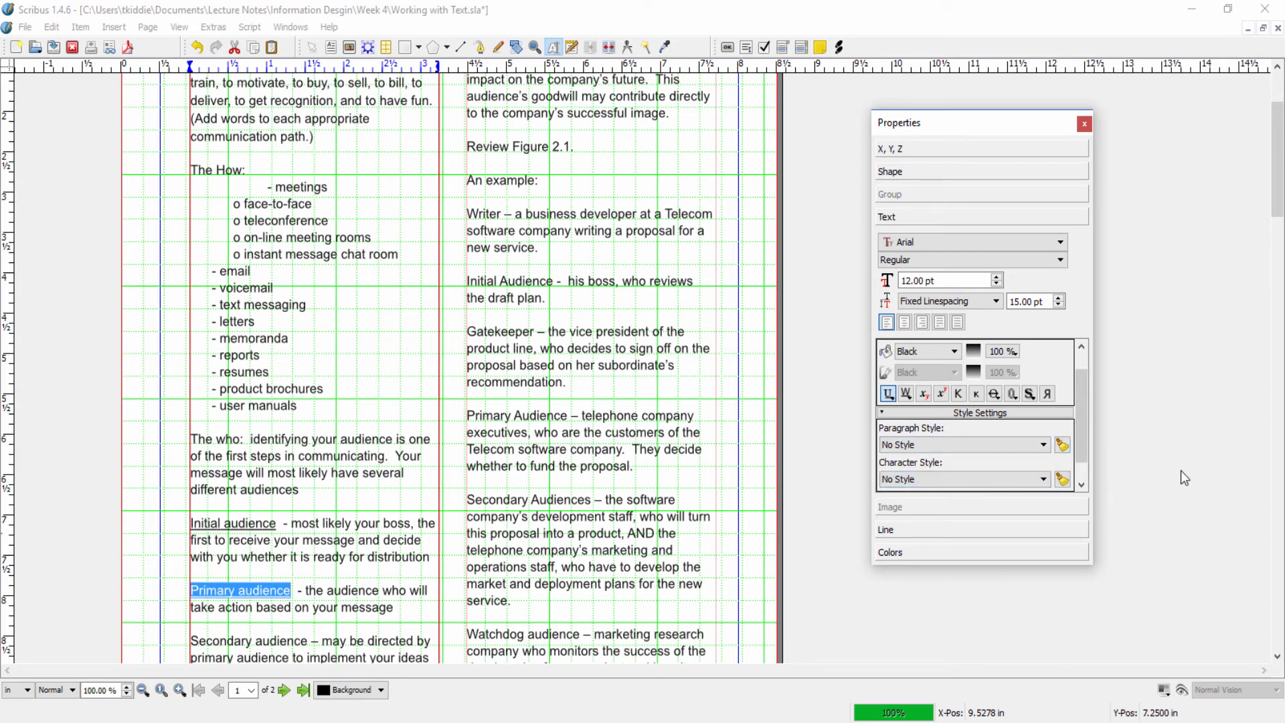
click(984, 411)
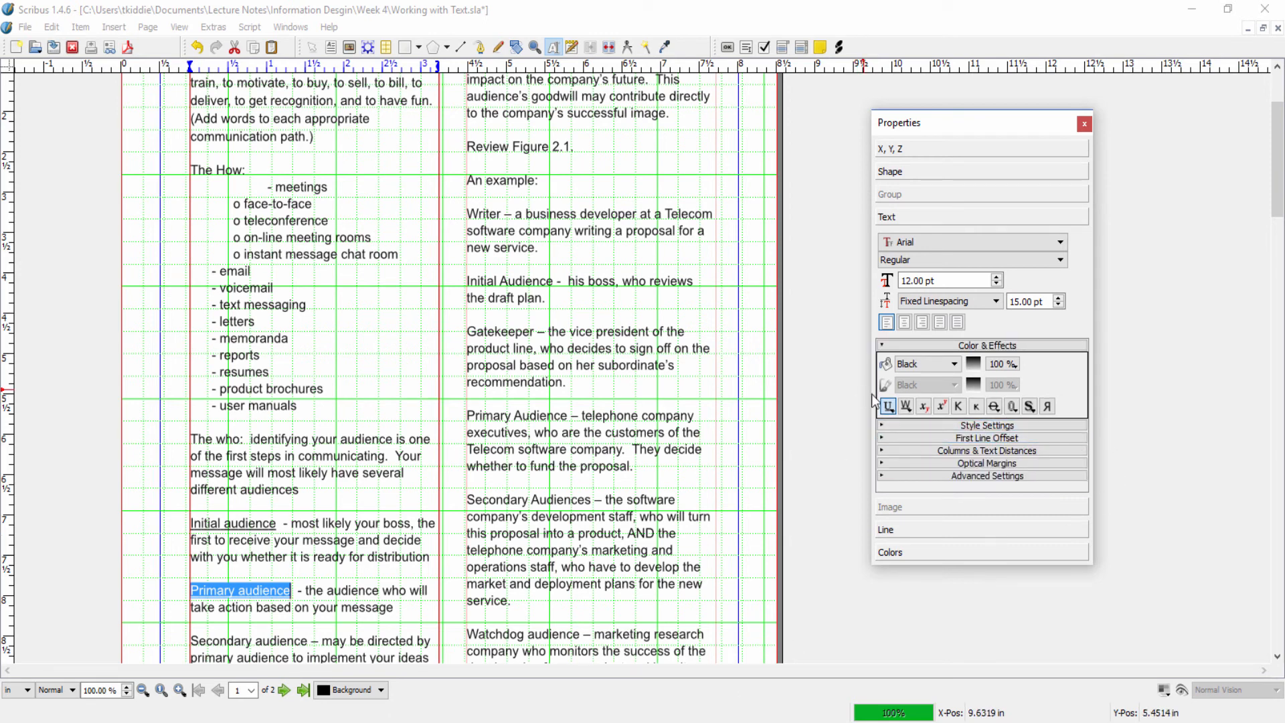
Examine the text frame's First Line Offset options and its Columns & Text Distances settings, and collapse both sections.
click(1009, 438)
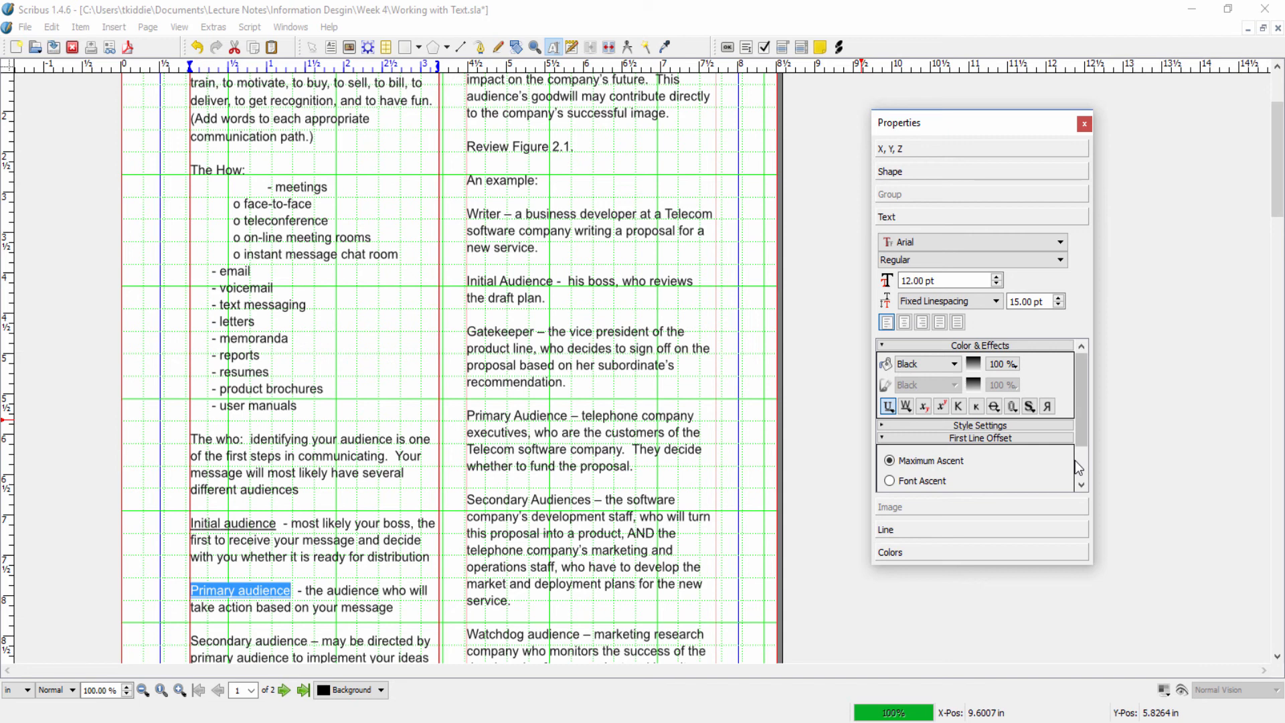
scroll(202, 155, up, 3)
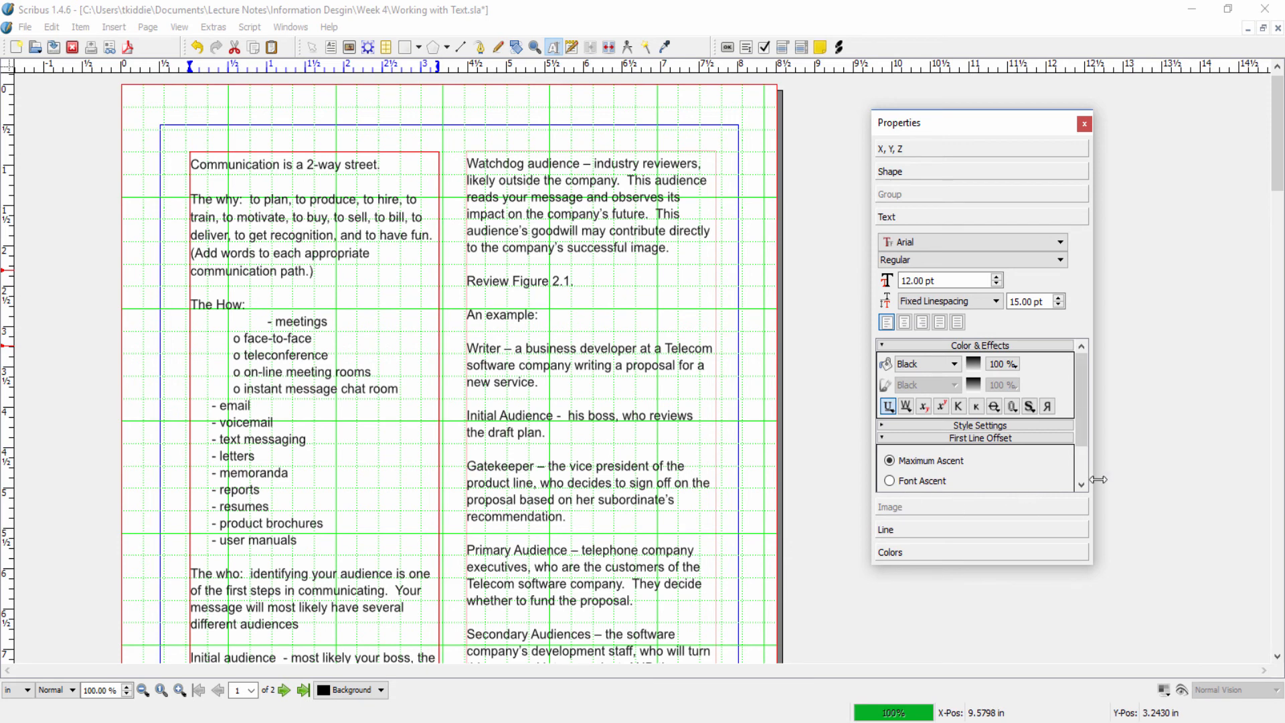
drag(1083, 427, 1090, 450)
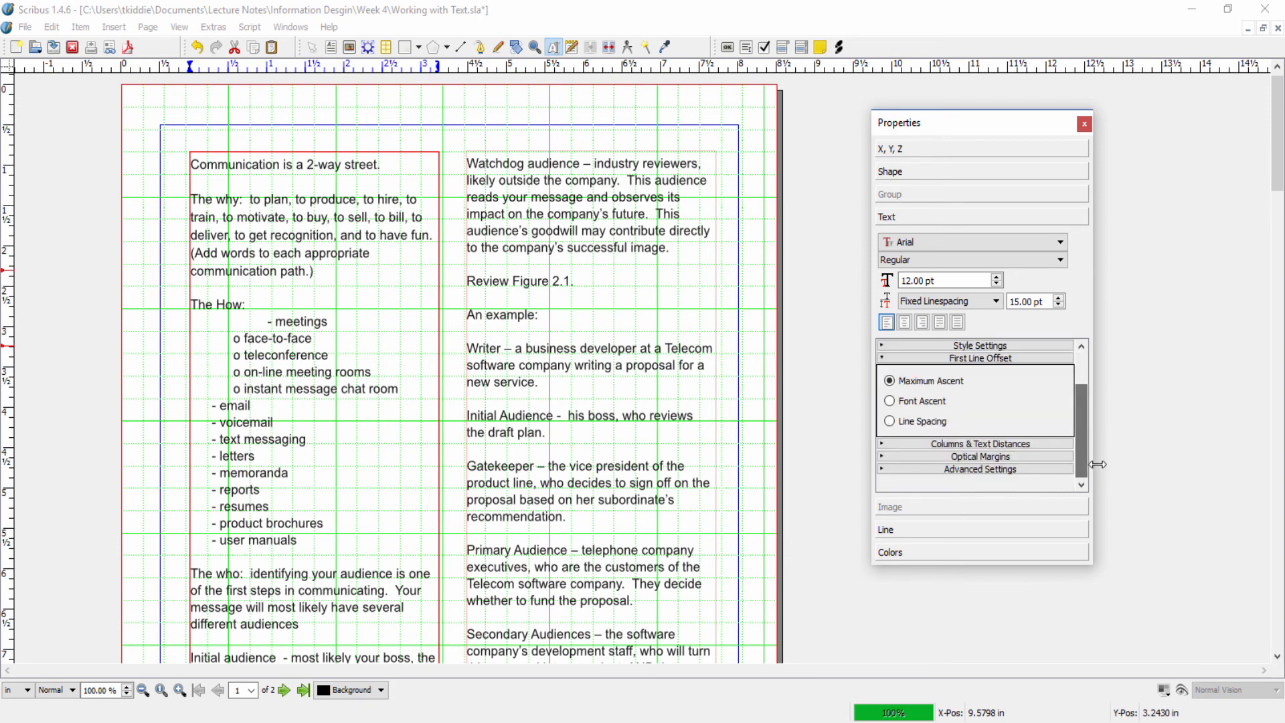
click(1033, 443)
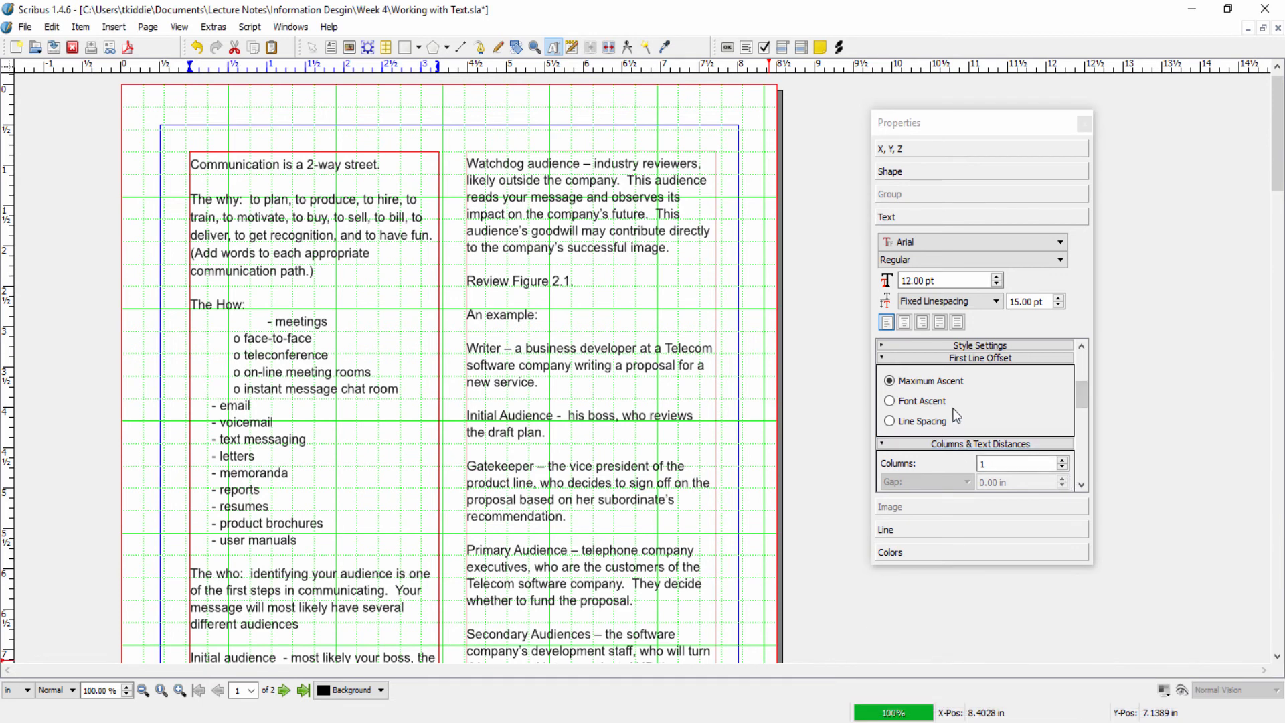
click(1000, 361)
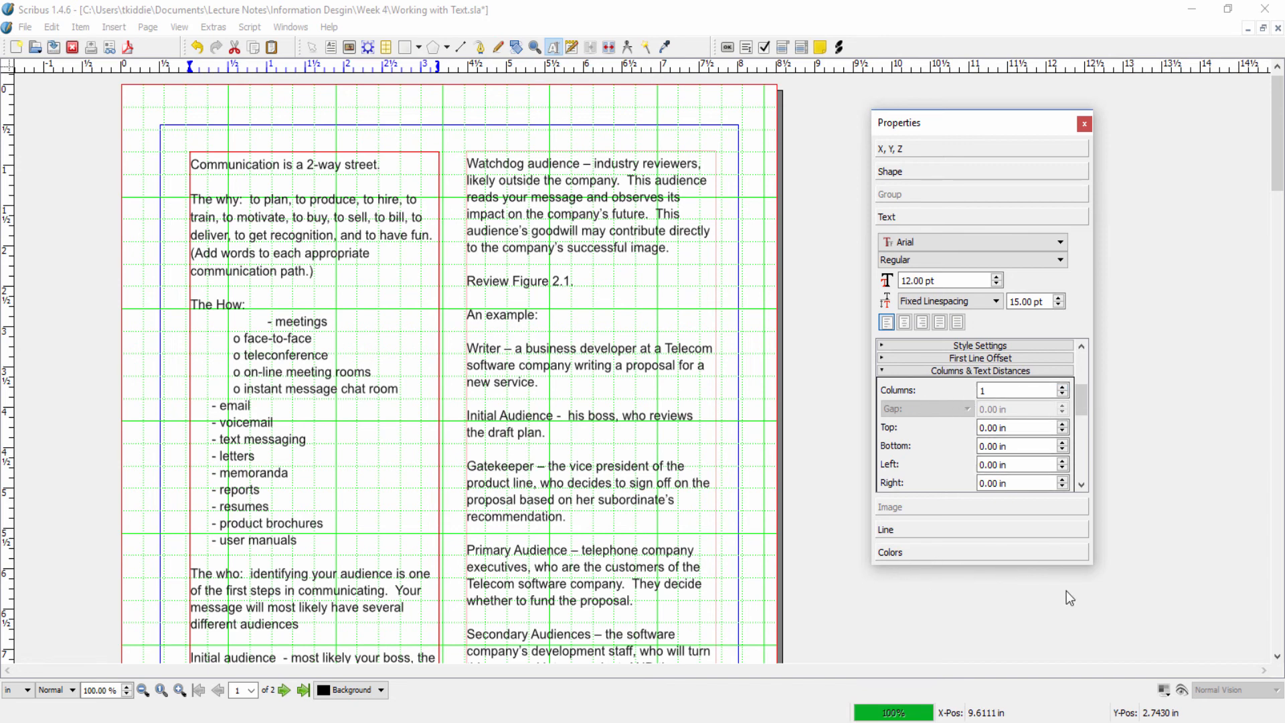
click(1008, 372)
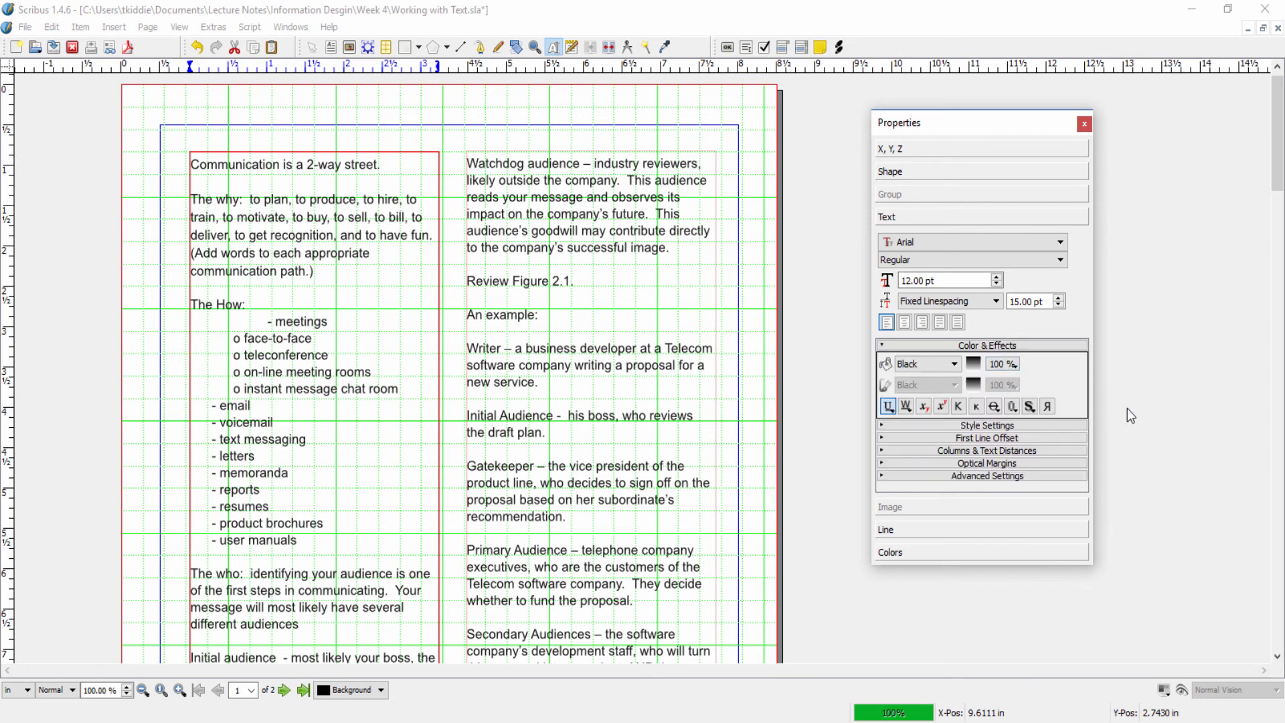
Collapse Color & Effects and examine the Optical Margins options alongside the edges of the text columns on page 1.
click(1042, 345)
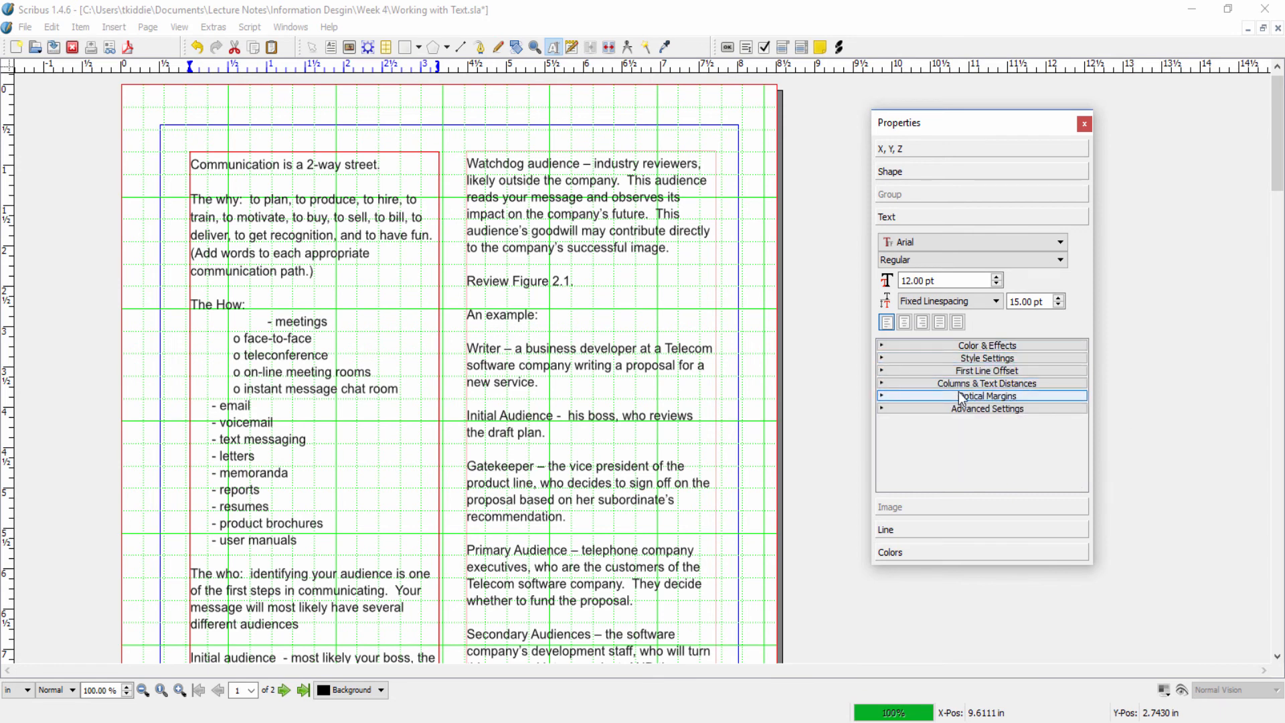
click(1022, 395)
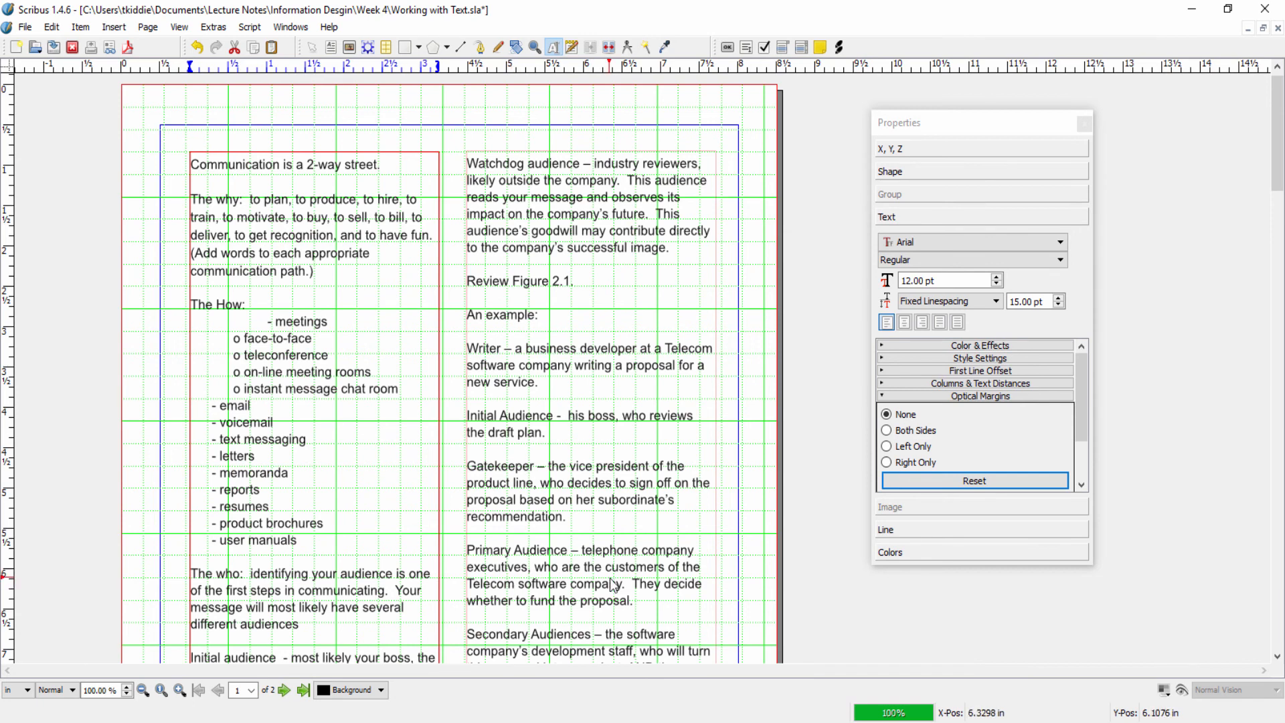
scroll(613, 584, down, 1)
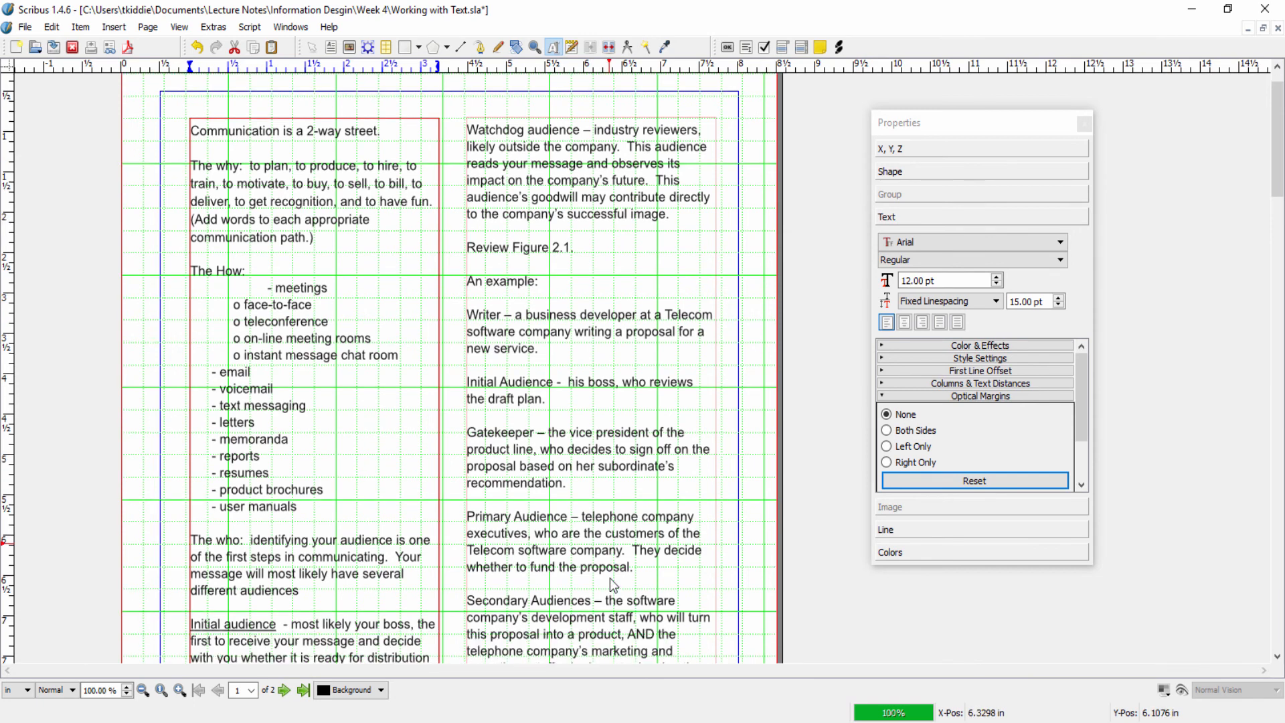
scroll(613, 584, down, 3)
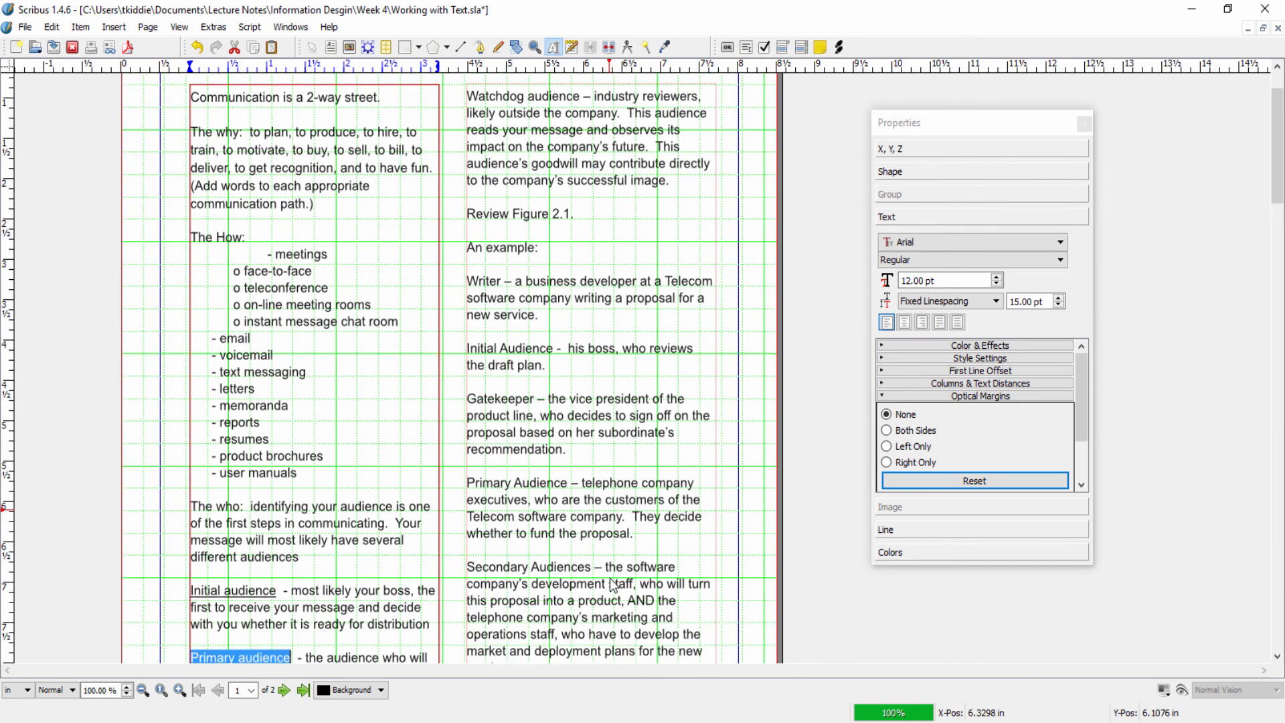
scroll(613, 585, down, 4)
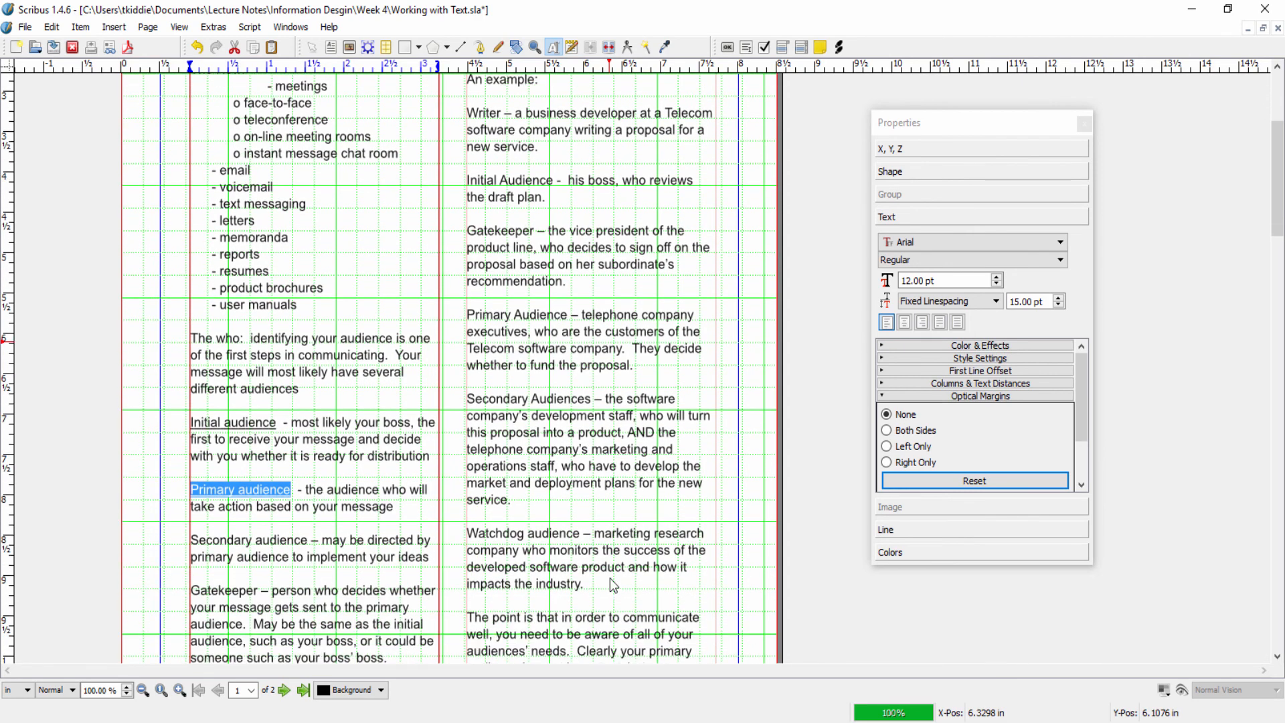
scroll(662, 592, up, 8)
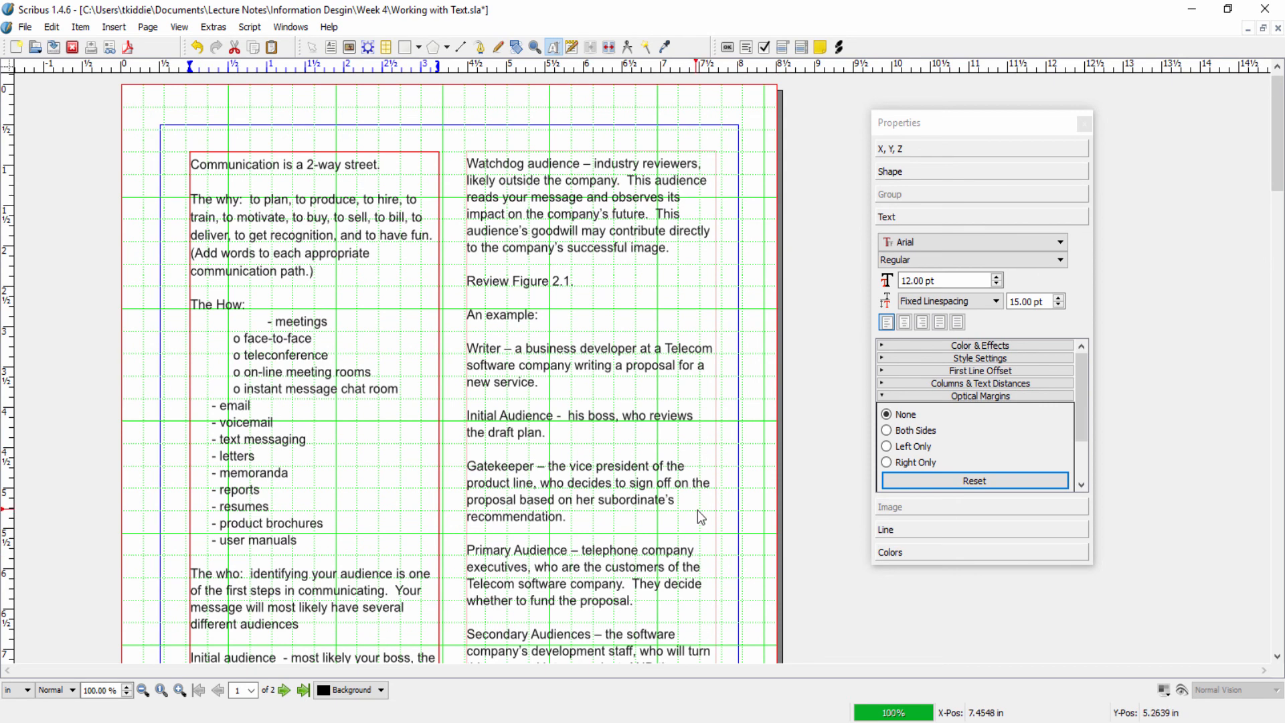
scroll(701, 517, down, 2)
scroll(701, 516, down, 4)
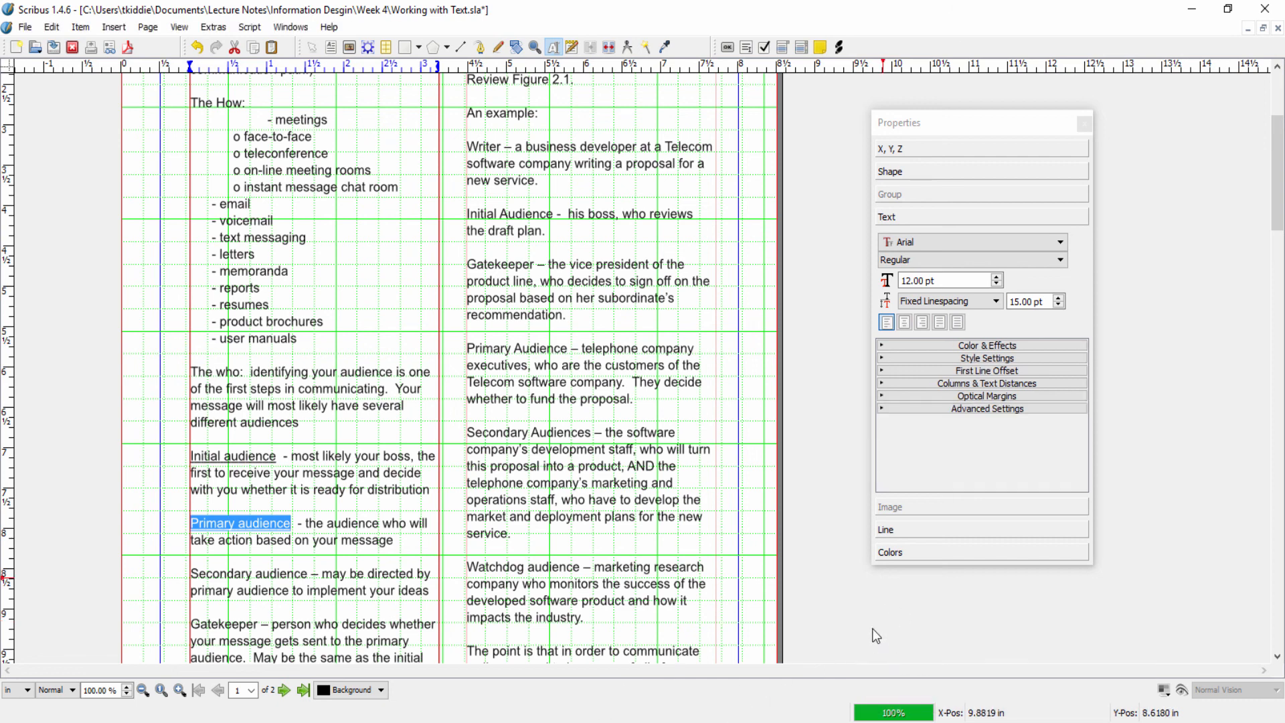
Expand the text's Advanced Settings to examine the tracking and glyph scaling options.
click(1021, 409)
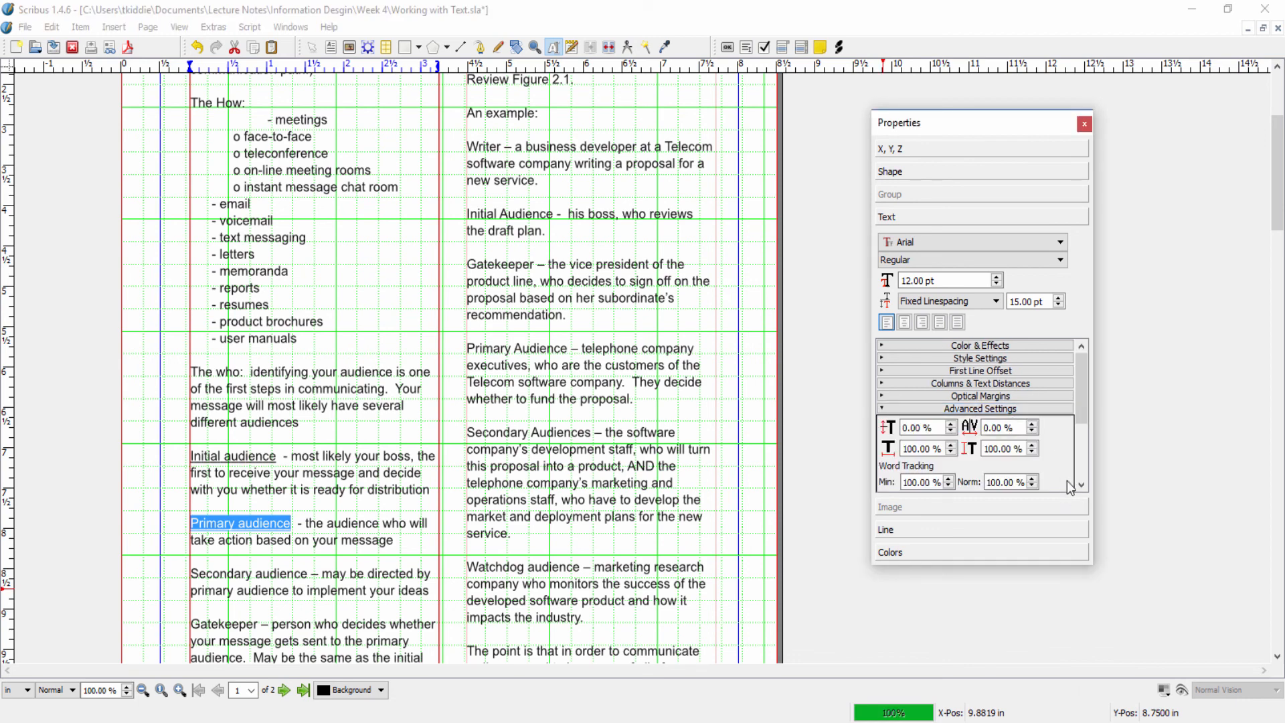